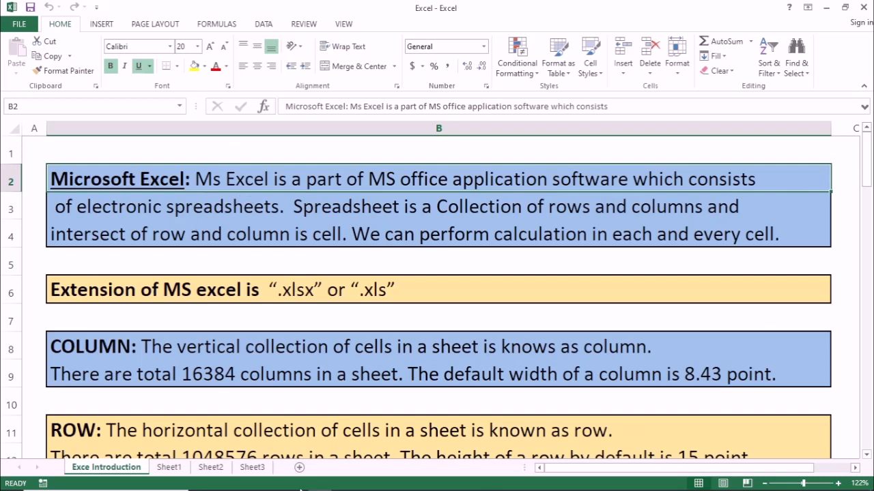
- Look through Sheet1, Sheet2 and Sheet3 of the workbook, returning to the mark sheet on Sheet1
left_click(169, 467)
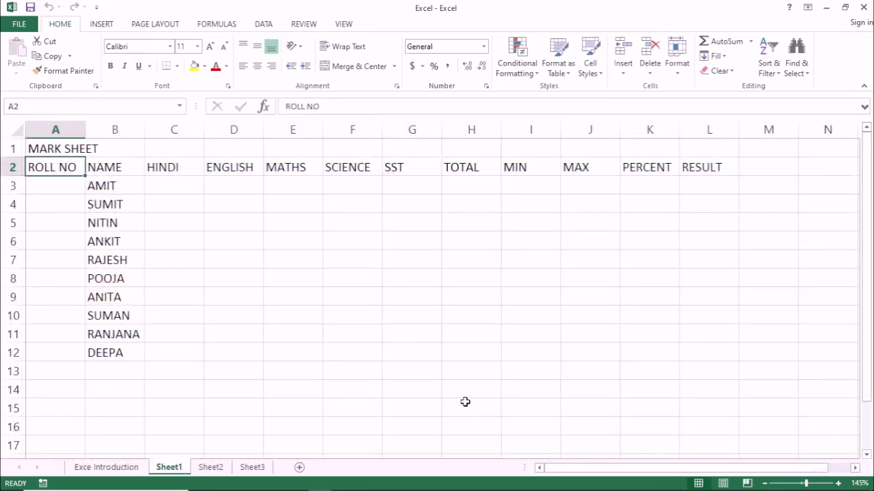
left_click(210, 468)
left_click(277, 299)
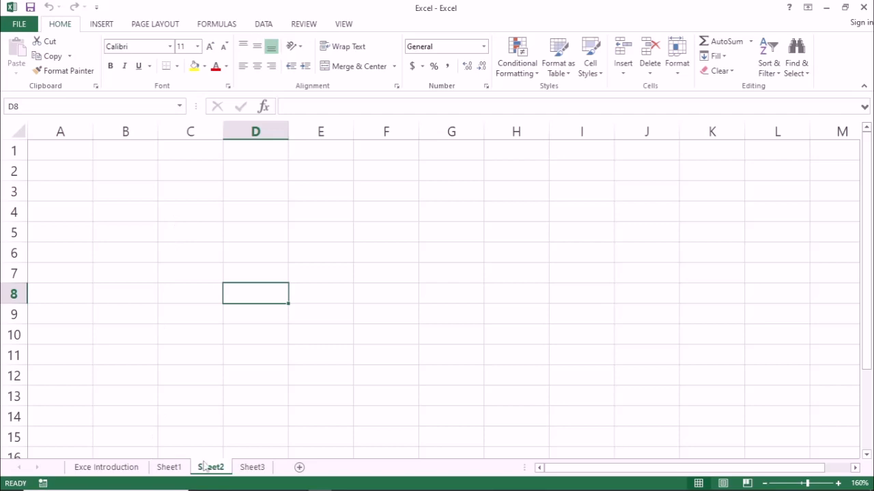
left_click(168, 466)
left_click(210, 467)
left_click(251, 467)
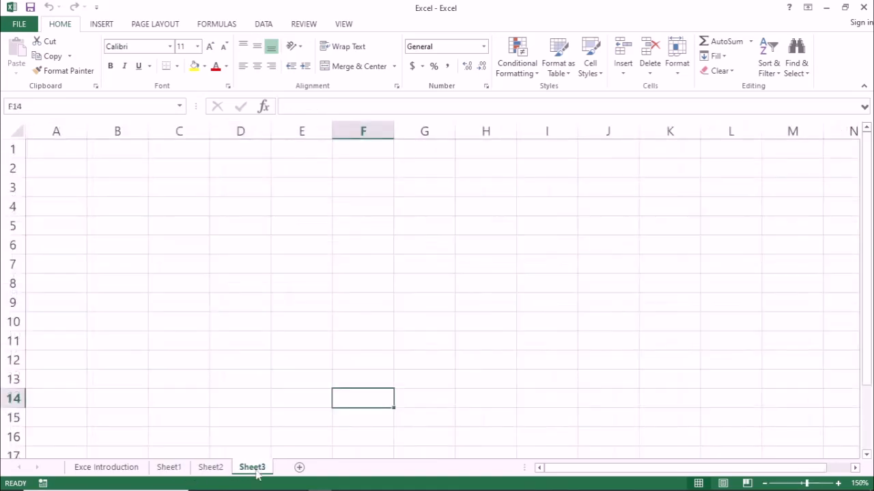
left_click(169, 467)
left_click(222, 246)
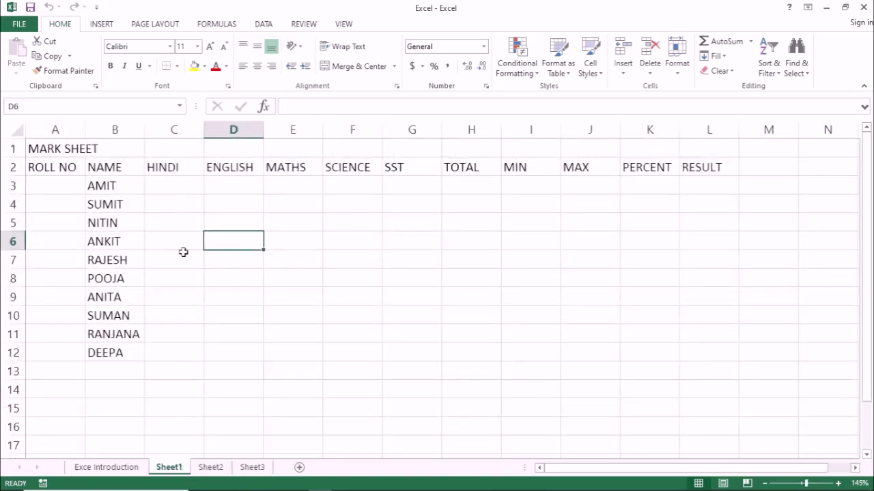
- On Sheet2, select column A, then cells B2:B13, then a horizontal run of cells in row 5
left_click(210, 468)
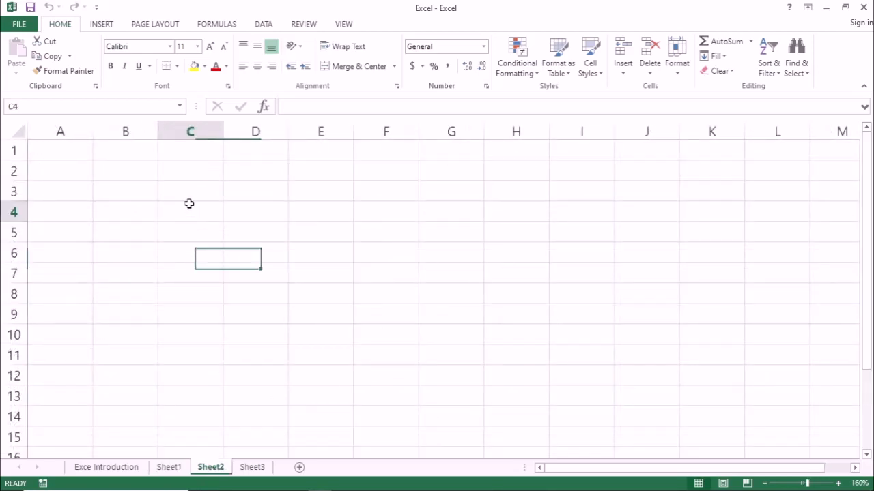
left_click(111, 164)
left_click(59, 130)
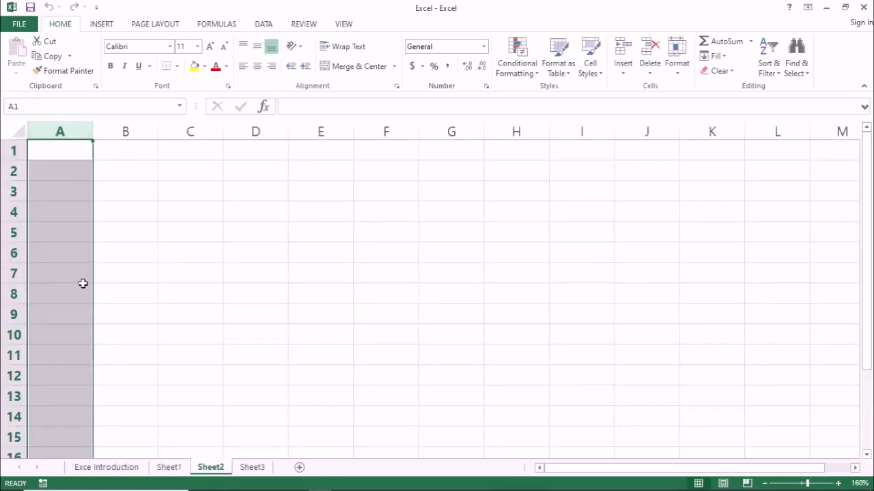
left_click_drag(136, 169, 133, 395)
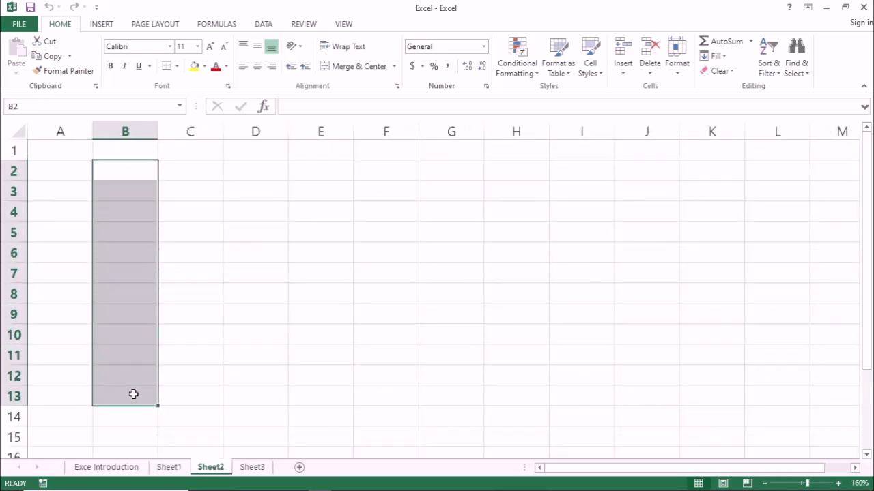
left_click_drag(210, 235, 710, 232)
left_click(144, 193)
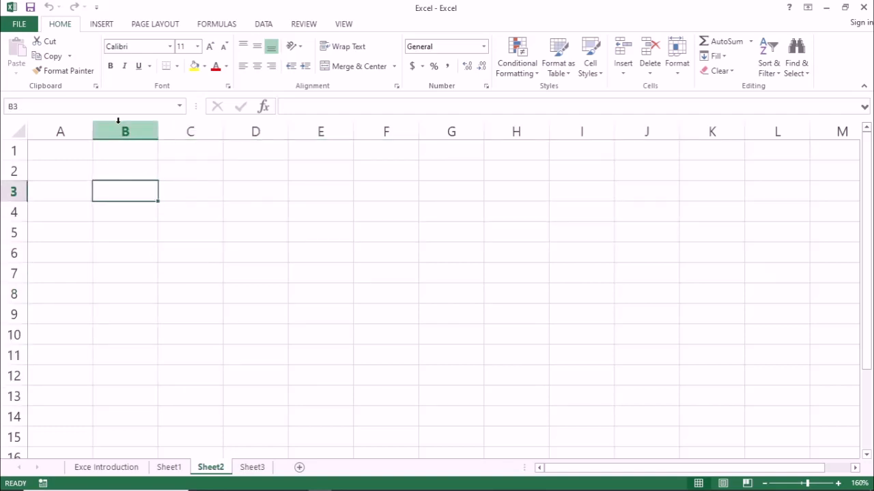
- Select whole columns one at a time on Sheet2, covering columns A, B, C and D
left_click(117, 123)
left_click(61, 131)
left_click(120, 128)
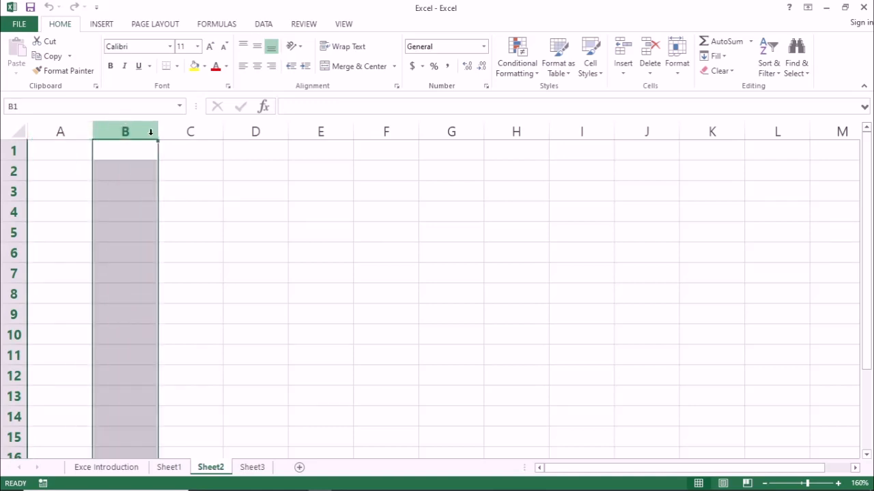
left_click(187, 132)
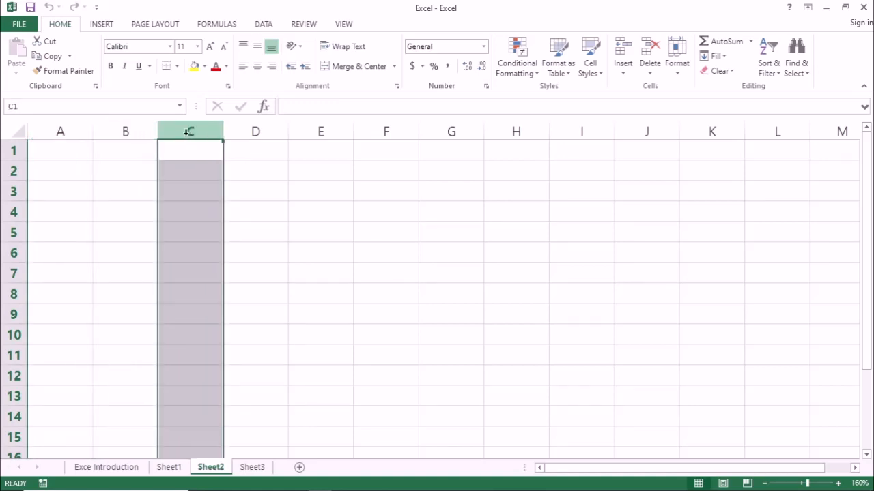
left_click_drag(37, 128, 129, 130)
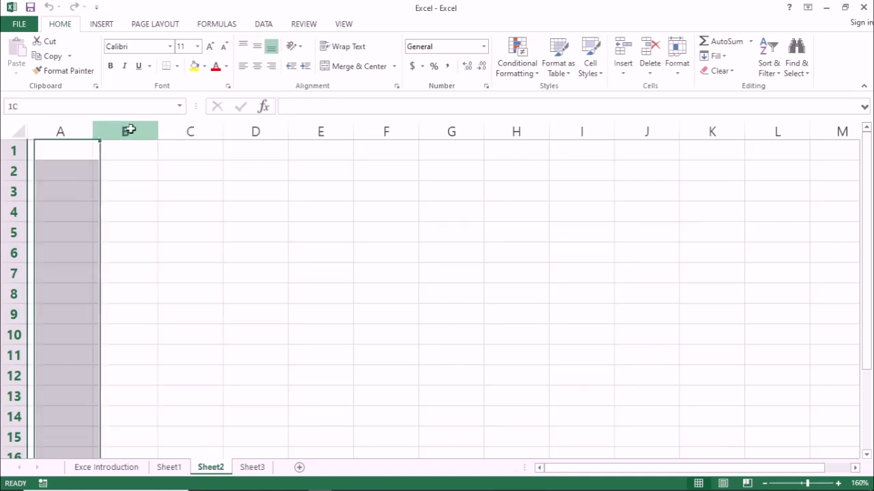
left_click(190, 131)
left_click(266, 131)
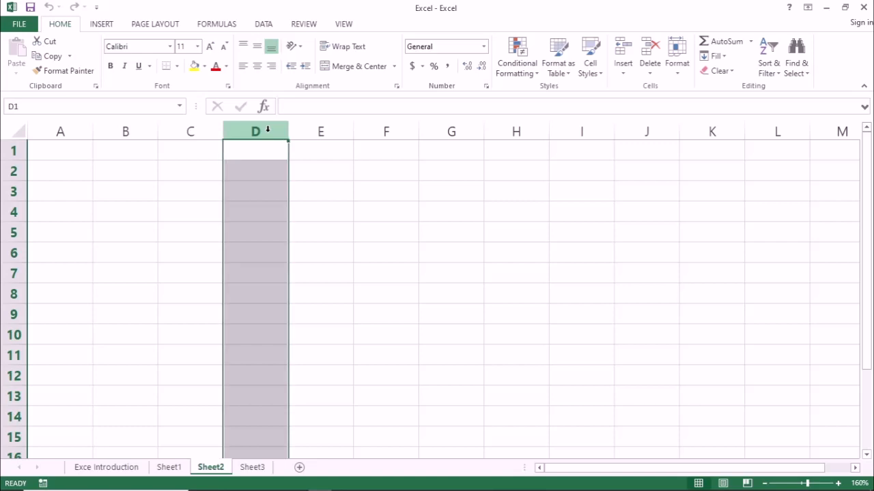
- Select rows 2, 4, 5 and 6 in turn, the cells across row 6, and finally single cells ending at D4
left_click(13, 172)
left_click(10, 213)
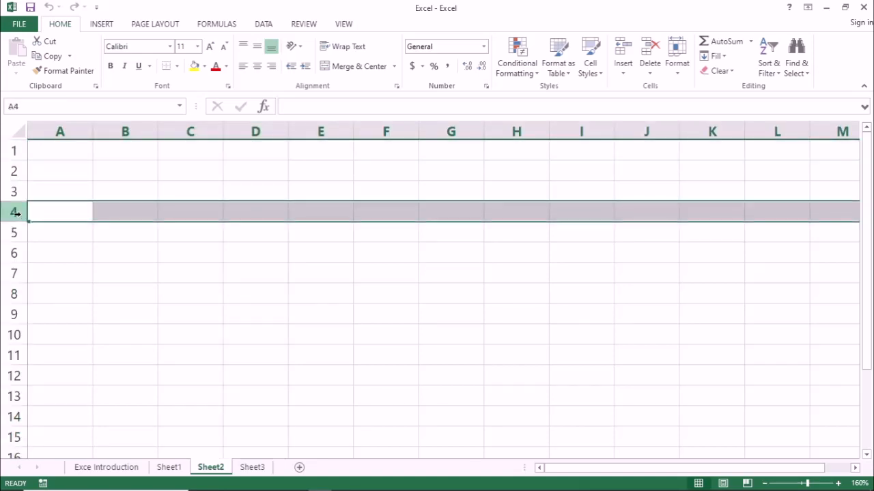
left_click(13, 232)
left_click(14, 253)
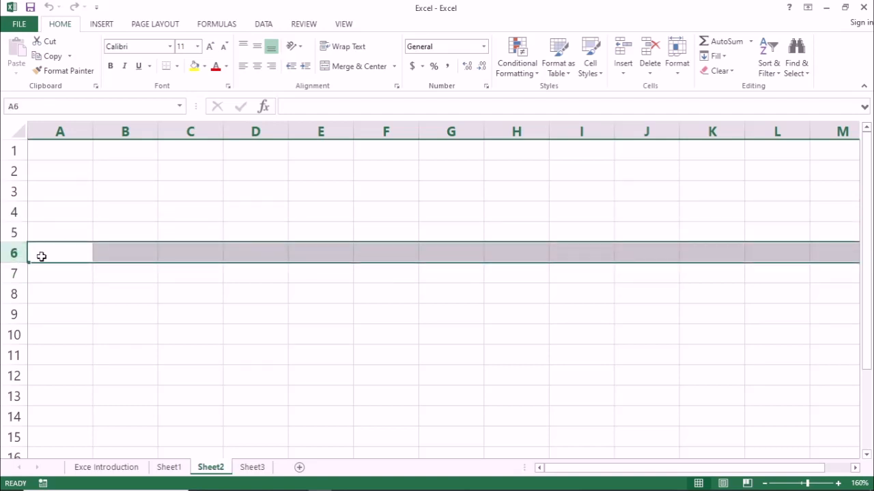
left_click(43, 256)
left_click_drag(42, 256, 845, 249)
left_click(260, 256)
left_click(321, 307)
left_click(273, 215)
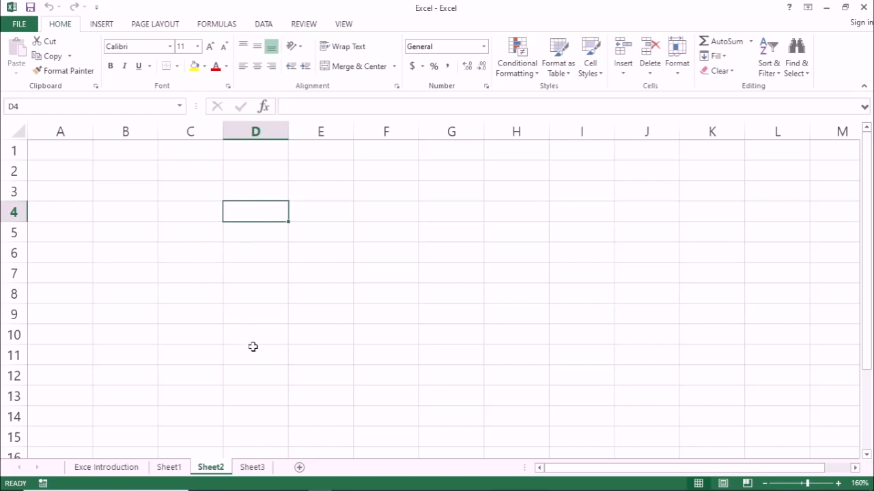
- Return to the Exce Introduction sheet by way of the other sheets and add a new blank worksheet after it
left_click(252, 467)
left_click(195, 467)
left_click(169, 467)
left_click(99, 467)
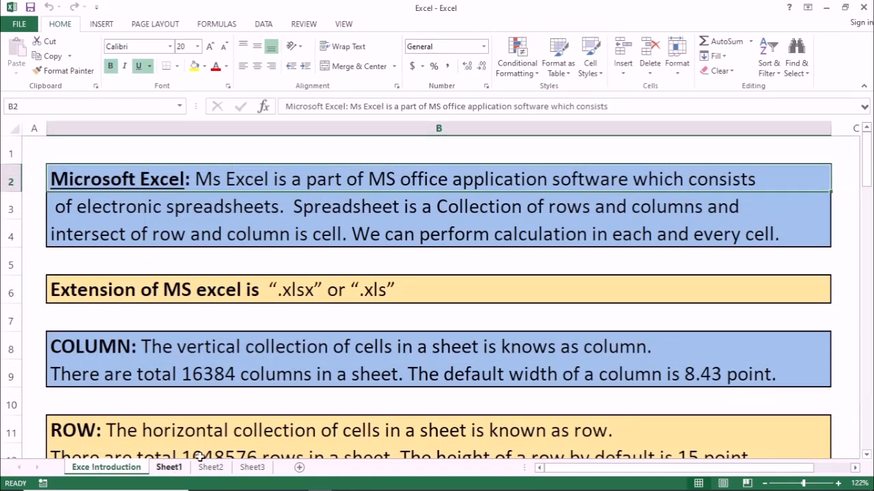
left_click(299, 467)
left_click(136, 467)
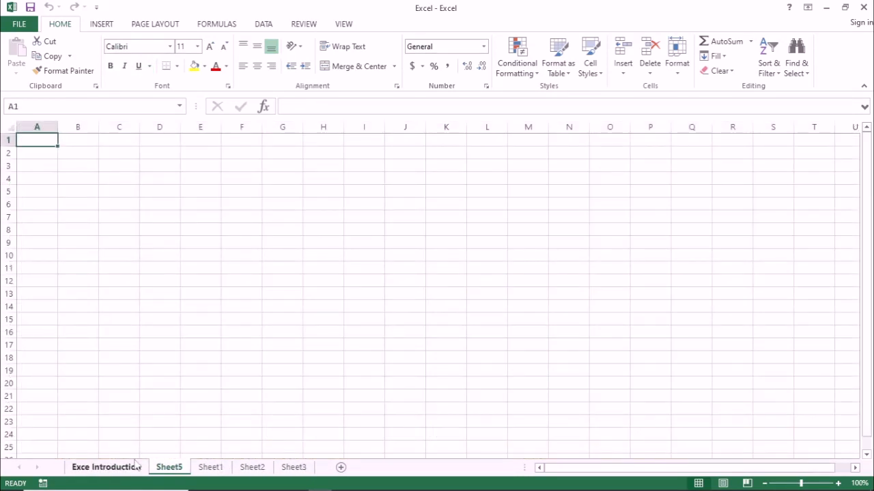
- On Sheet1, move down column A to the worksheet's last row and return to the ROLL NO header
left_click(210, 467)
left_click(290, 293)
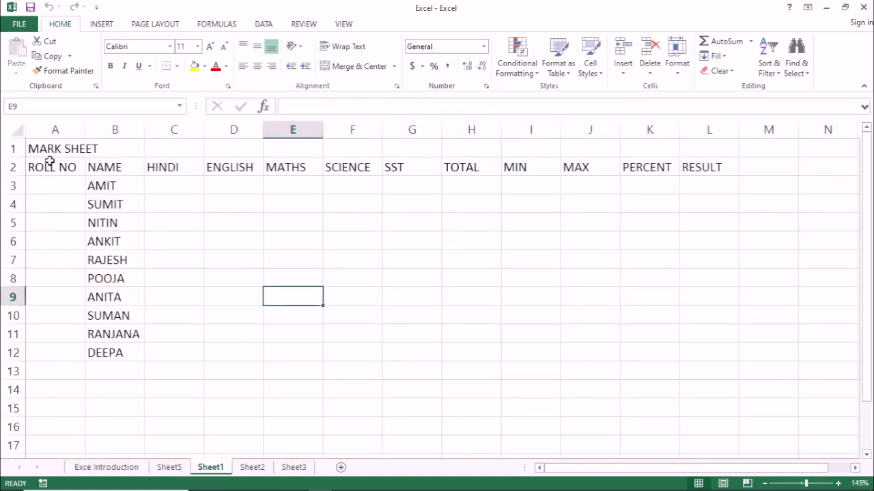
left_click(55, 242)
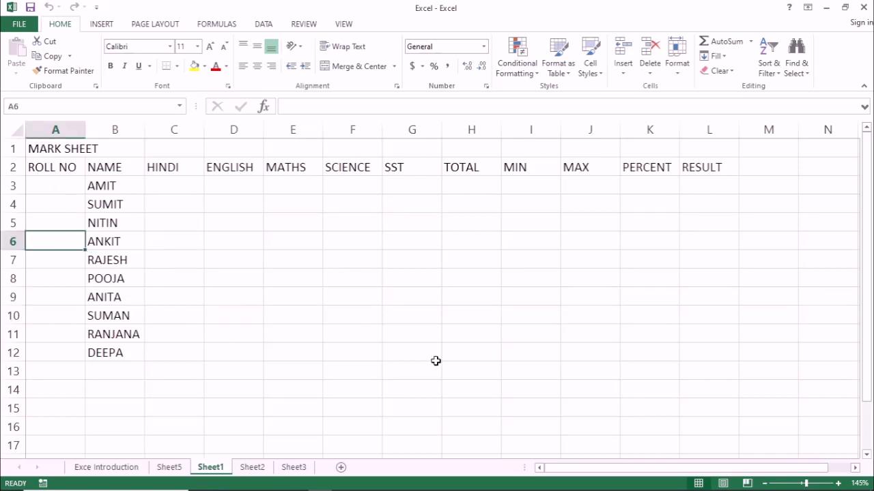
key("Down")
key("Down")
key("Down")
key("Down")
key("Down")
key("Down")
key("Down")
key("Down")
key("Down")
key("Down")
key("Down")
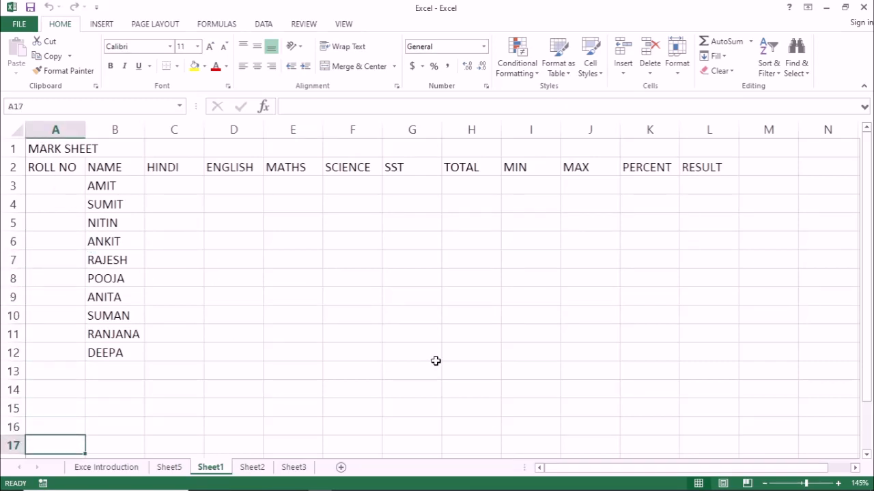
key("ctrl+Down")
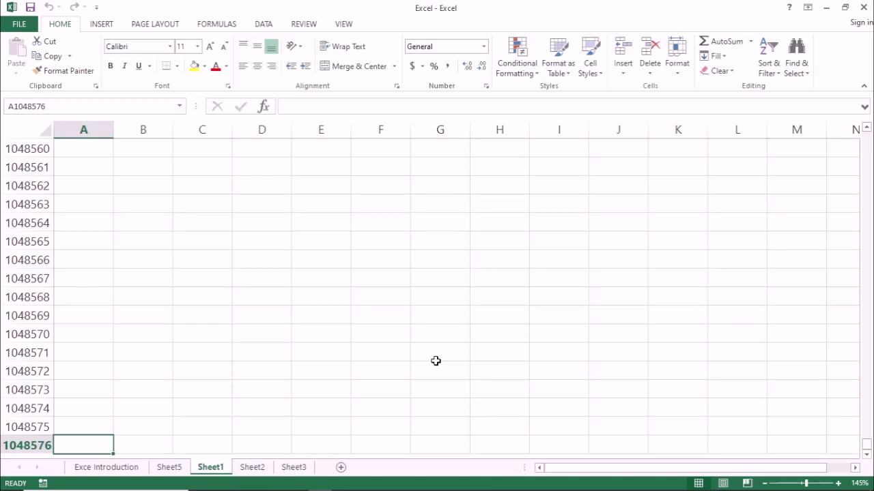
key("ctrl+Up")
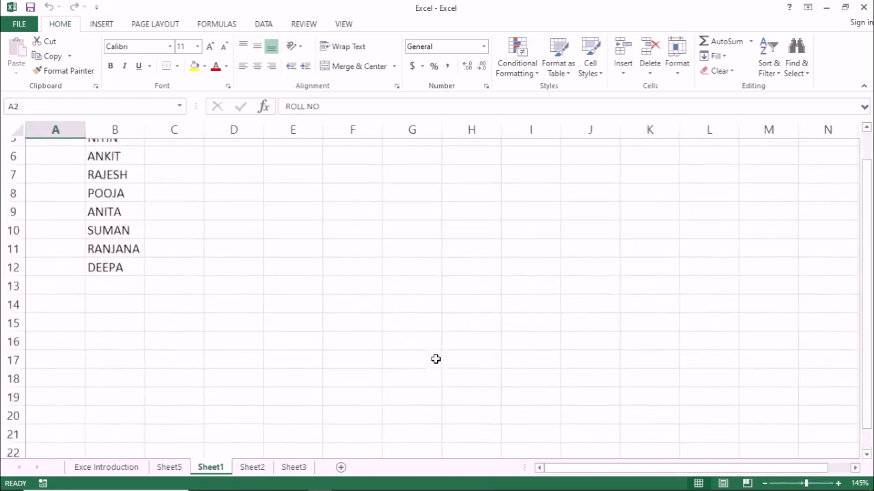
- Move along row 2 to the worksheet's last column and return to the ROLL NO cell
key("Right")
key("Right")
key("Right")
key("Right")
key("Right")
key("Right")
key("Right")
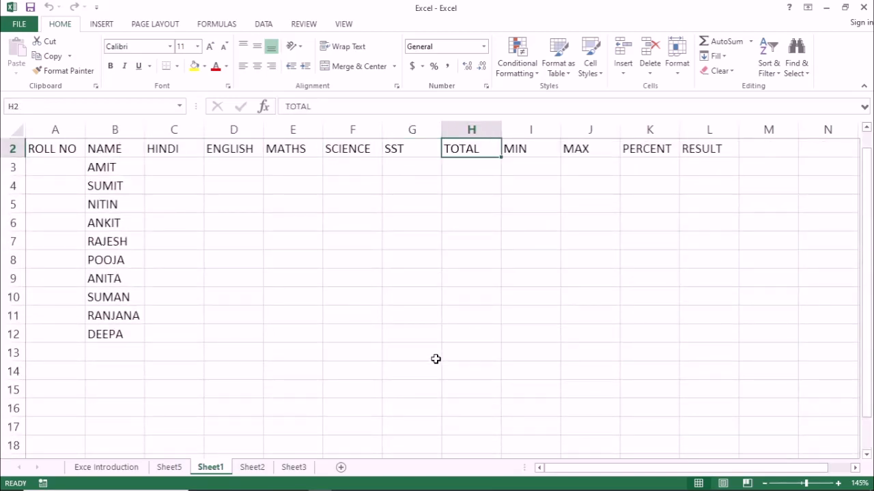
key("ctrl+Right")
key("ctrl+Right")
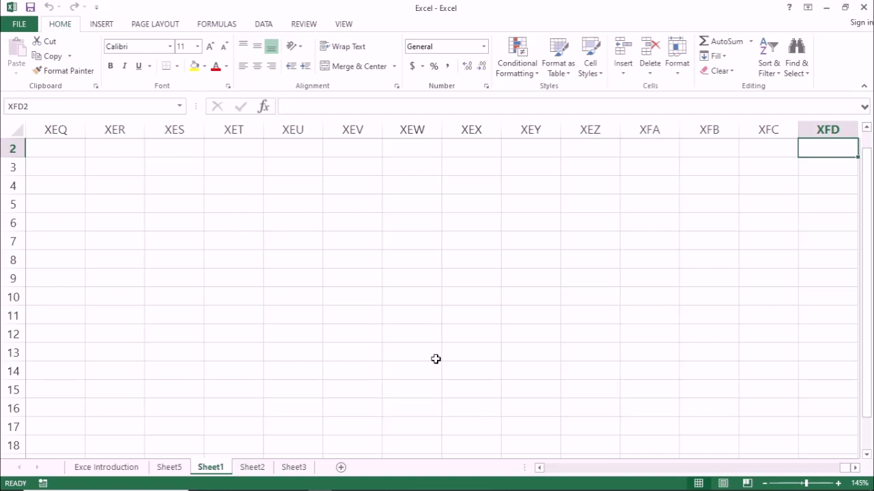
key("ctrl+Left")
key("Left")
key("Left")
key("Left")
key("Left")
key("Left")
key("Left")
key("Left")
key("Left")
key("Left")
key("Left")
key("Left")
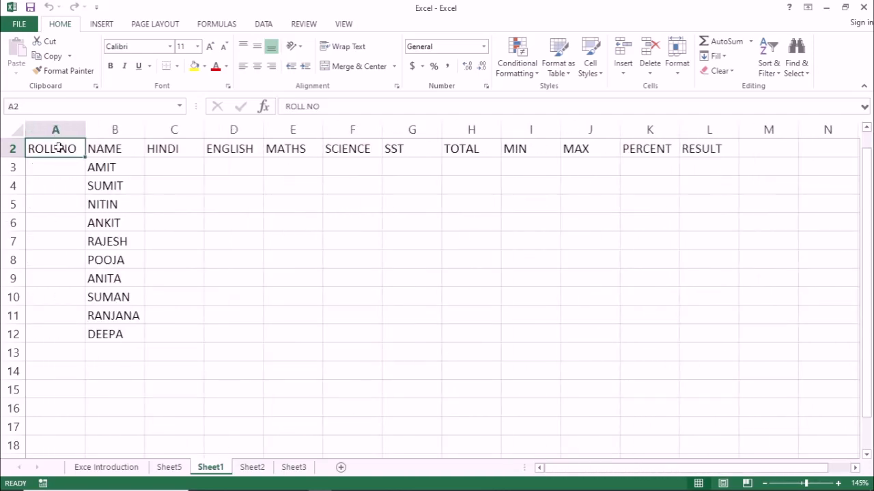
- Select all cells of Sheet1, clear the selection, and go back to the Exce Introduction sheet
left_click(20, 129)
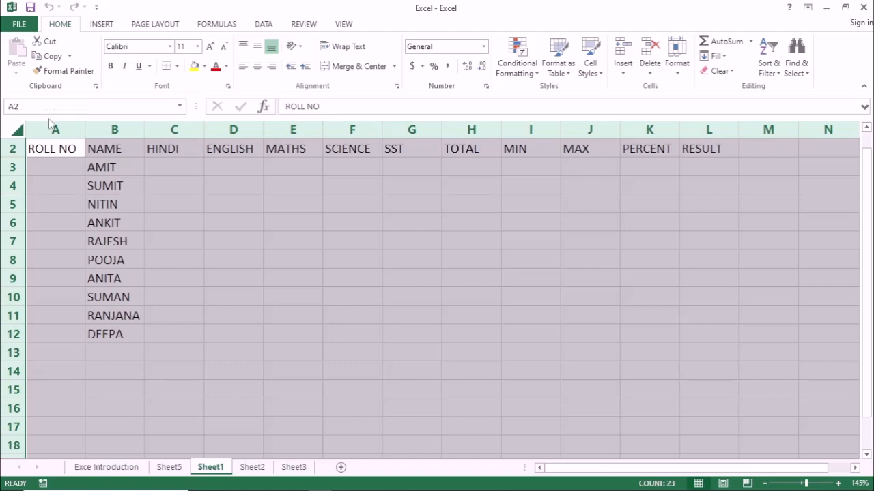
left_click(240, 255)
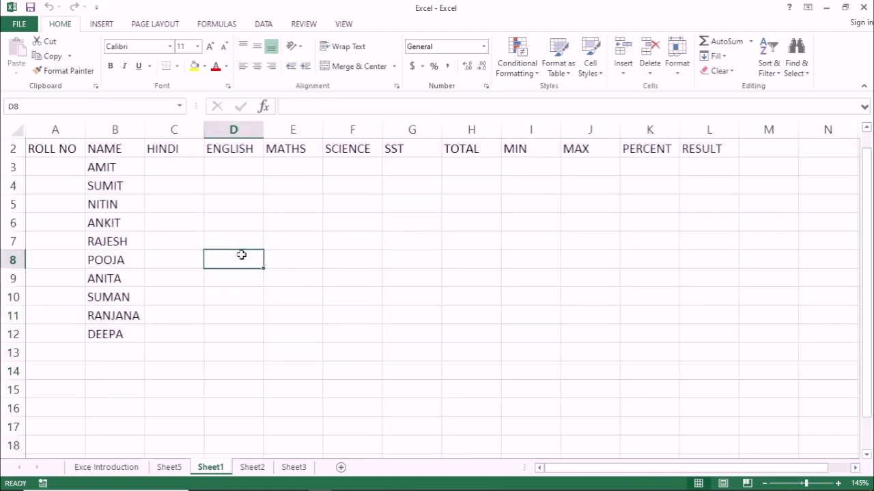
left_click(103, 467)
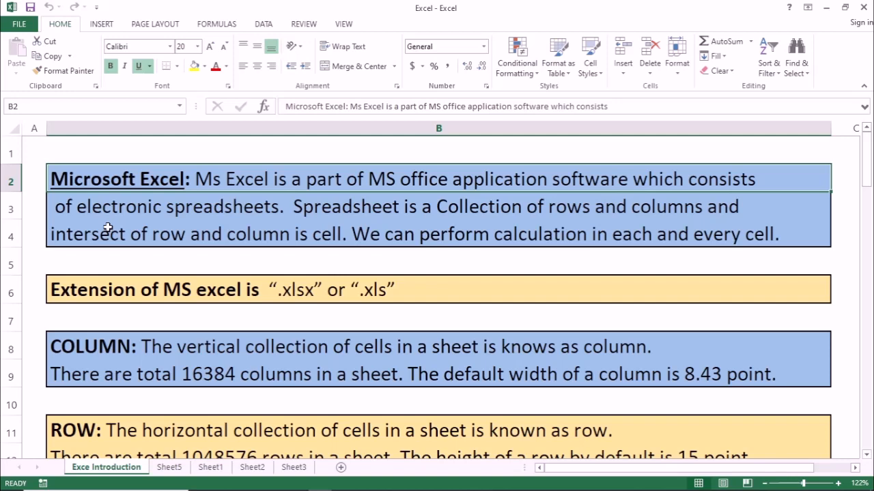
- On Sheet3, select cells F1:F9 and the row 4 cells up to column F, ending on cell F4
left_click(305, 469)
left_click(374, 210)
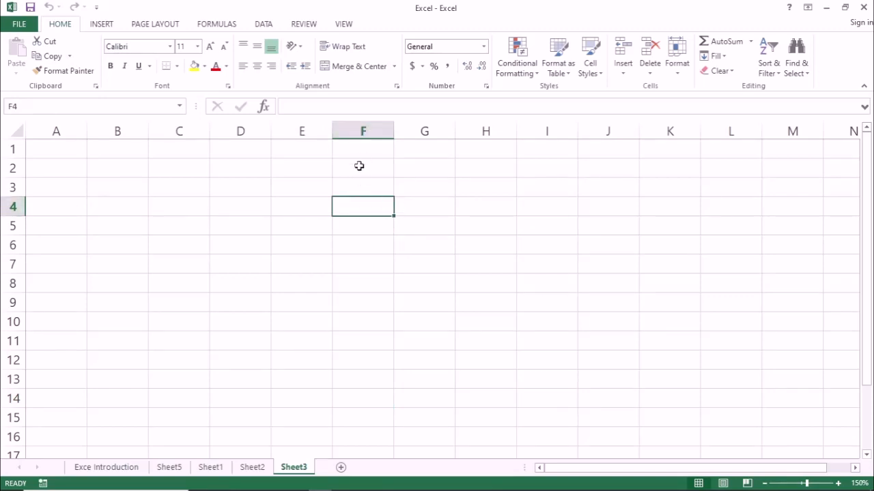
left_click(363, 147)
left_click_drag(362, 148, 362, 304)
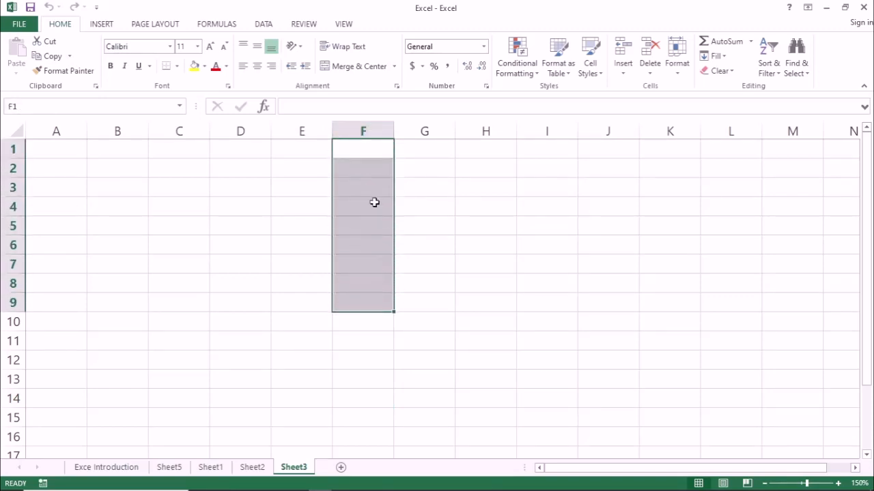
left_click_drag(30, 202, 371, 210)
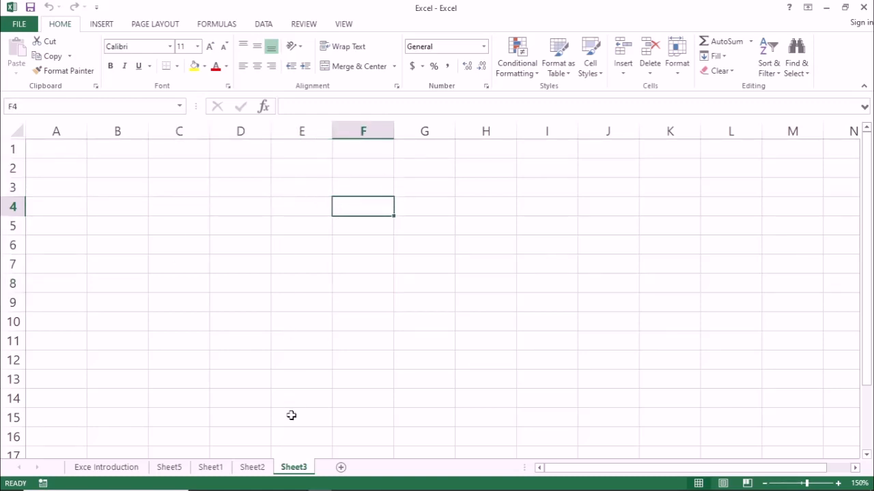
- Go back to the Exce Introduction sheet and select cell B6 with the line about Excel file extensions
left_click(109, 469)
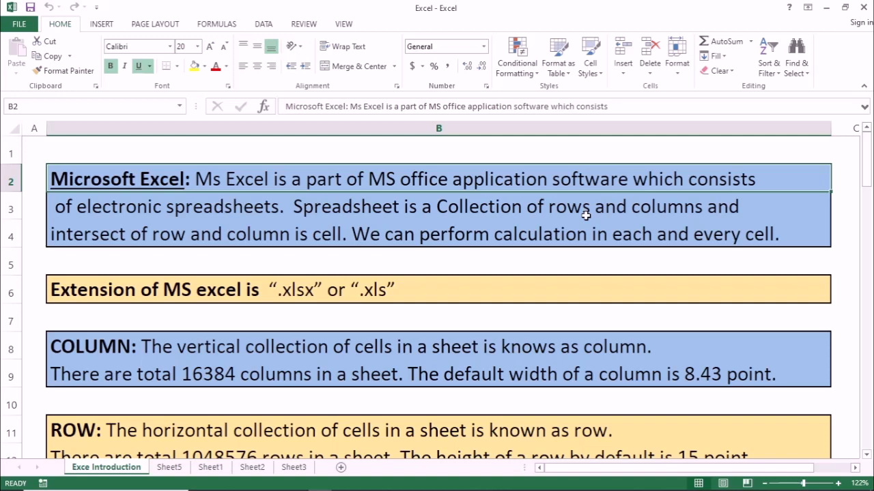
left_click(201, 299)
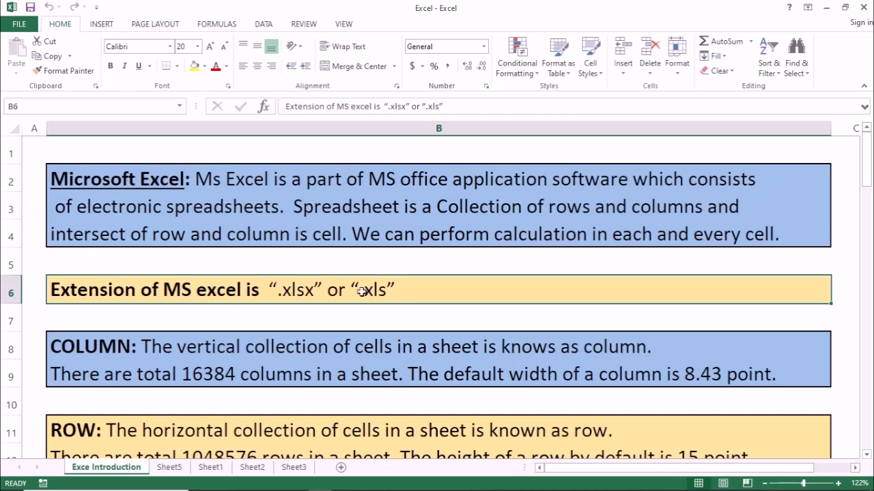
- Minimize the workbook window and open the properties of the FILE1 workbook on the desktop
left_click(826, 8)
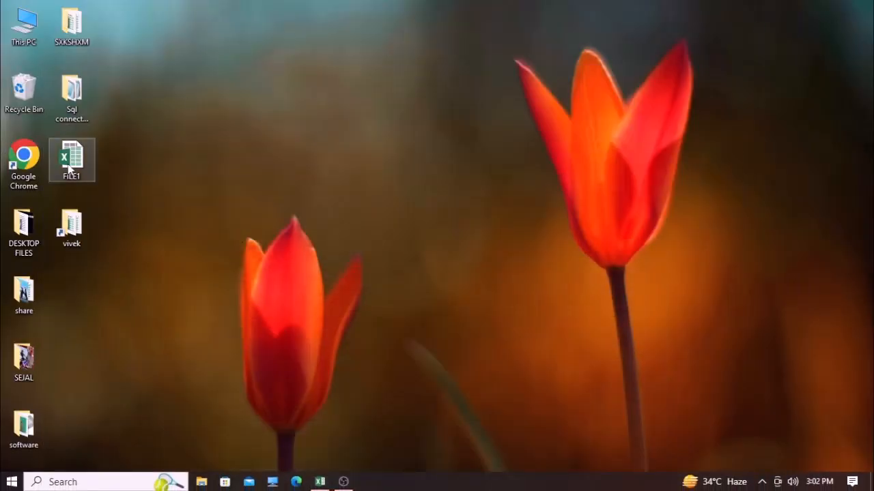
right_click(69, 167)
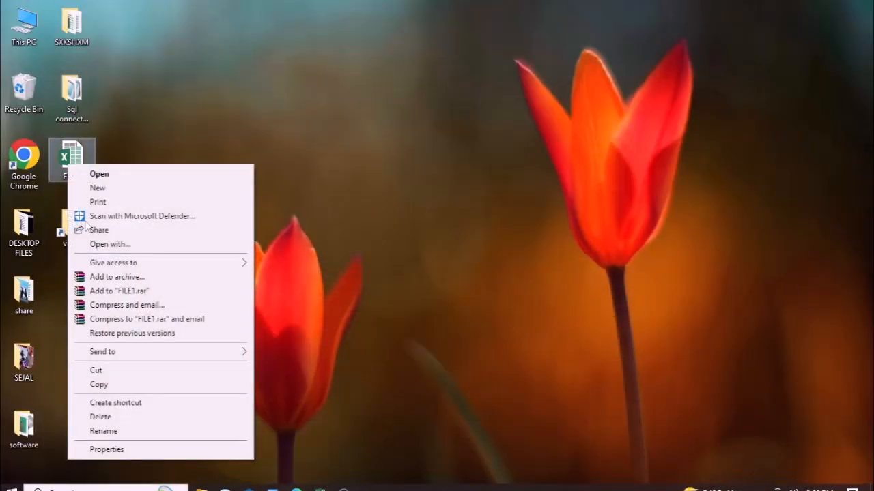
left_click(116, 452)
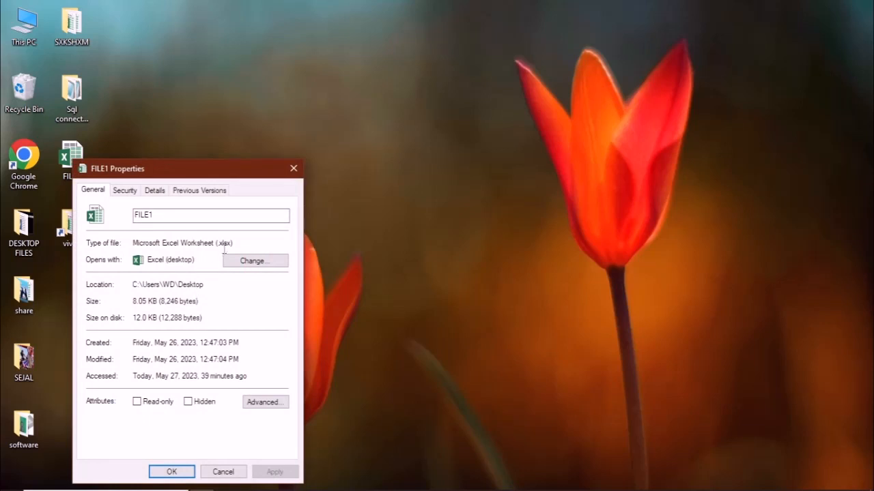
- Examine FILE1's file type extension, name and location in its properties, and close them
left_click_drag(233, 243, 217, 243)
left_click(227, 244)
double_click(151, 215)
left_click_drag(217, 286, 112, 289)
left_click(294, 168)
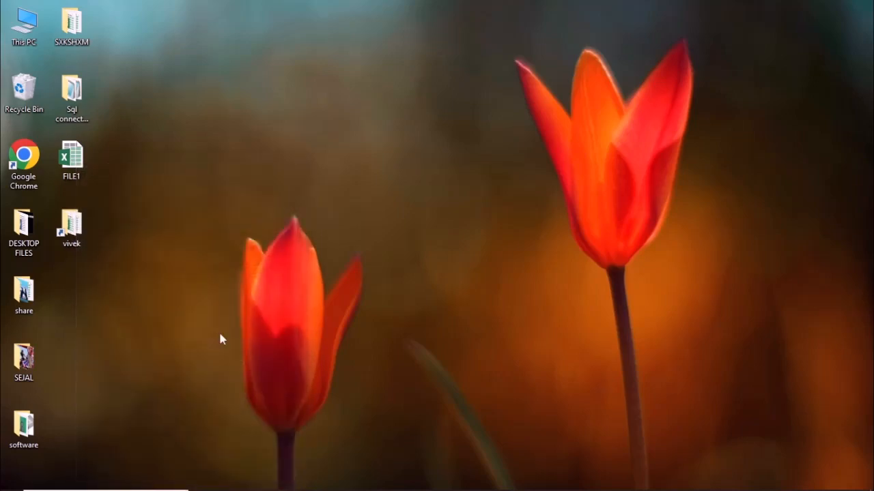
- Switch back to Excel and select the column limits line in cell B9, ending on the COLUMN definition in cell B8
left_click(321, 483)
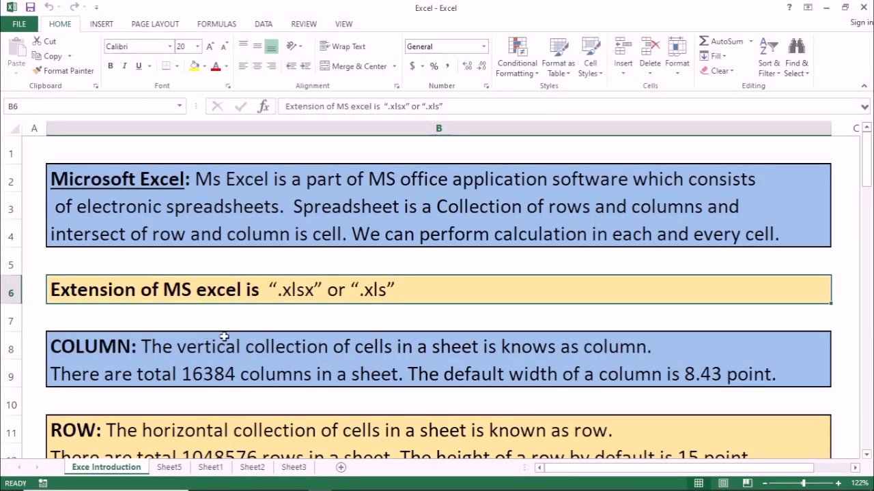
left_click(171, 373)
scroll(196, 363, "down", 2)
scroll(196, 362, "up", 1)
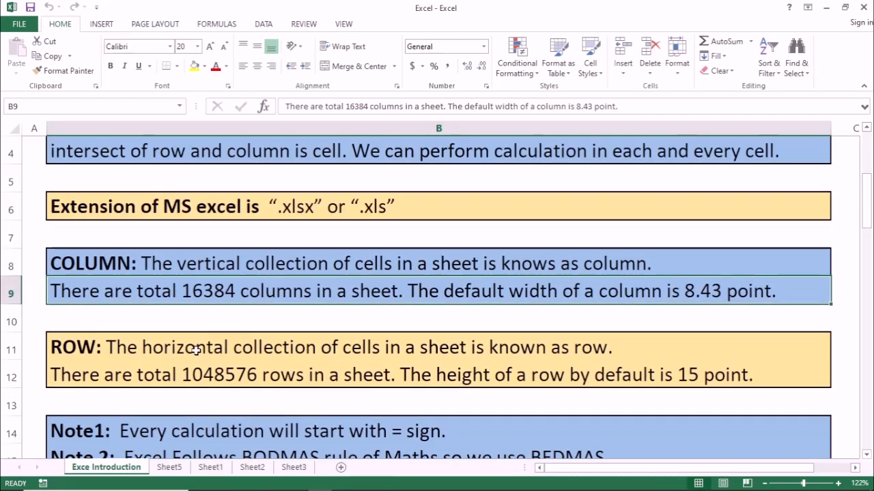
left_click(230, 272)
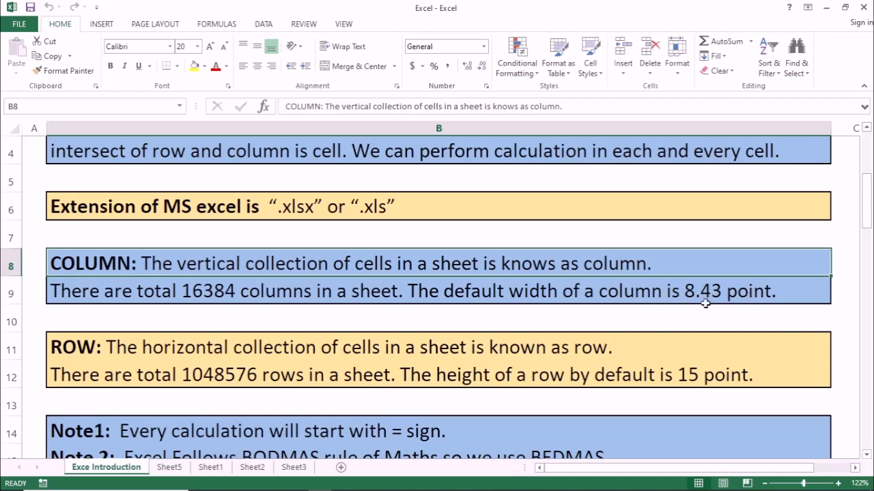
- Check the default width of column D on Sheet2, close the dialog without changes and select cell D1
left_click(252, 468)
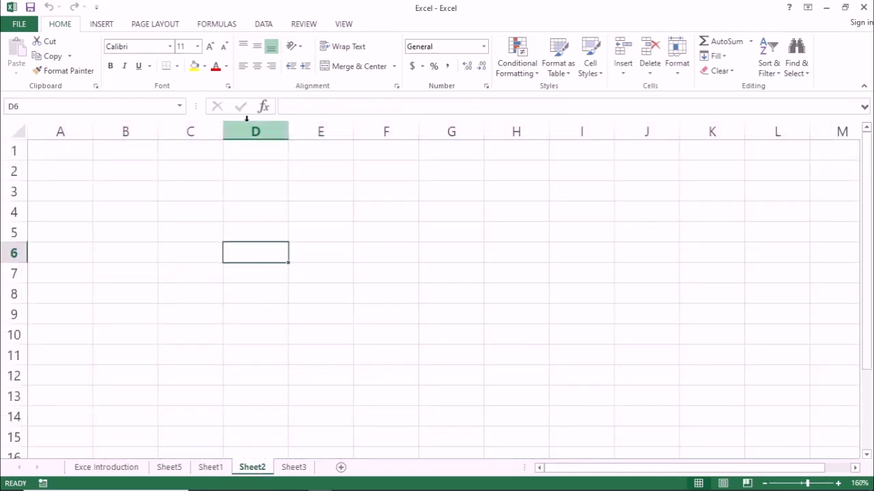
right_click(245, 129)
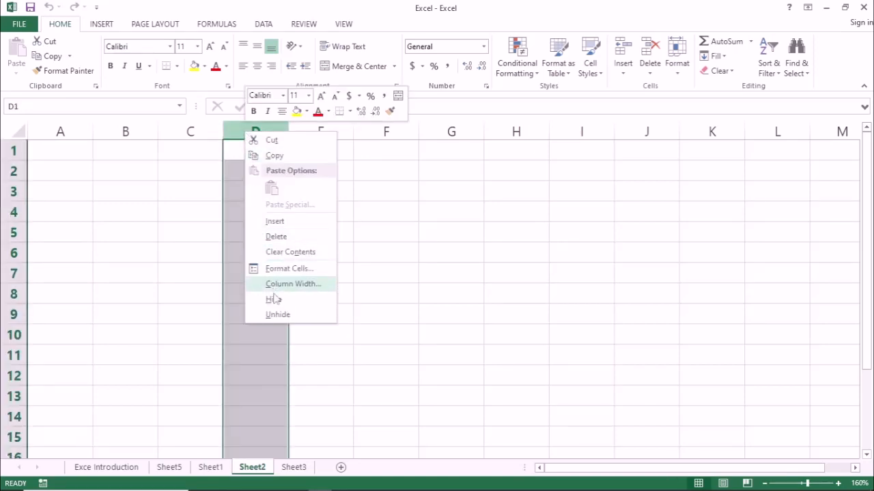
left_click(292, 284)
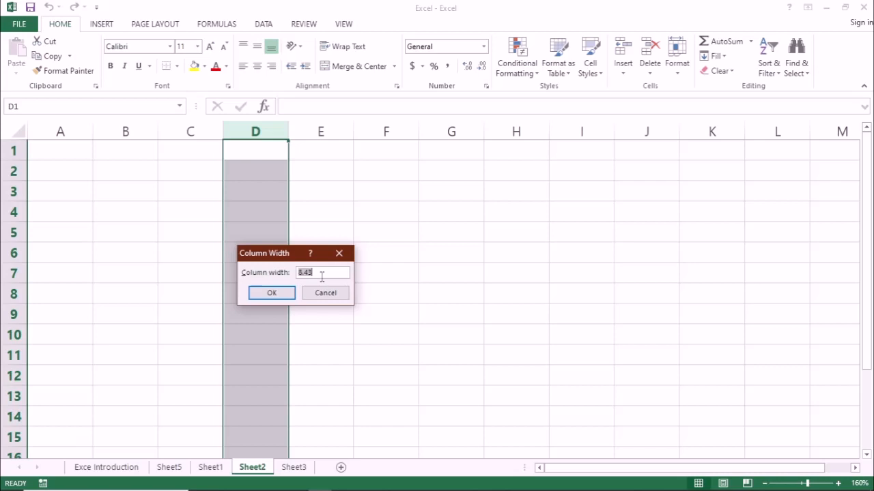
left_click(339, 253)
left_click(220, 188)
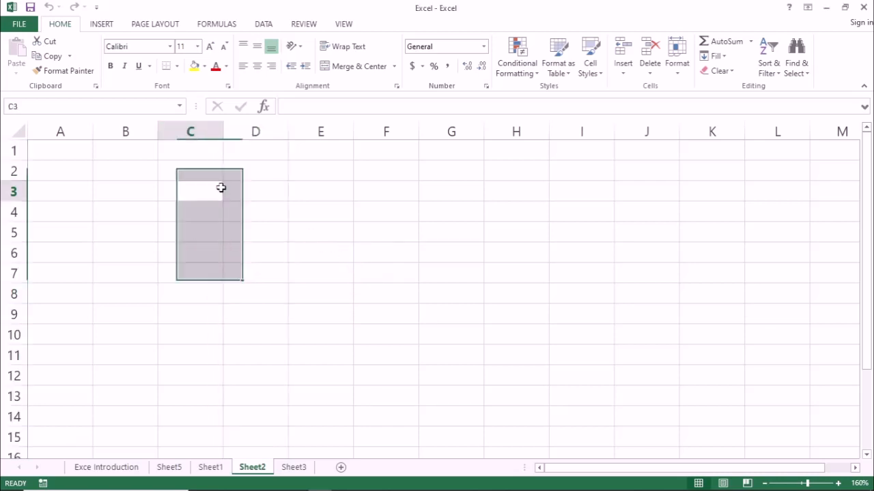
left_click(259, 155)
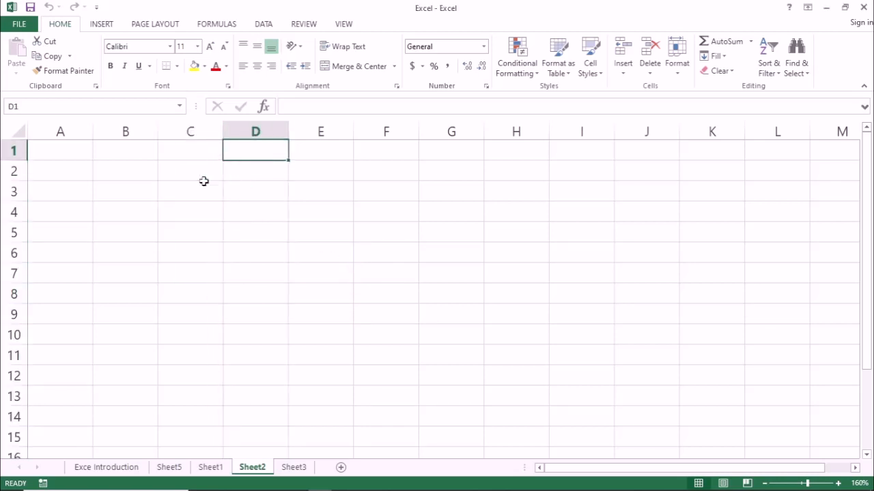
- Check the default height of row 5 on Sheet2, close the dialog without changes and select cell A7
left_click(21, 232)
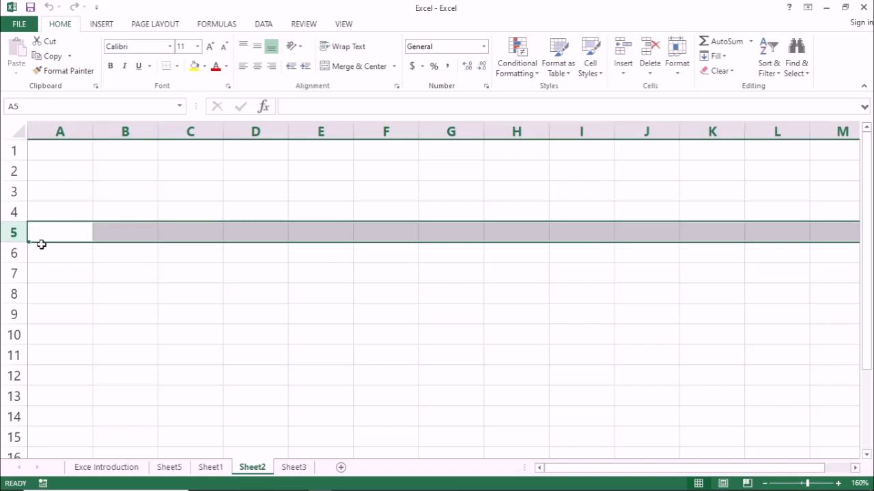
right_click(17, 233)
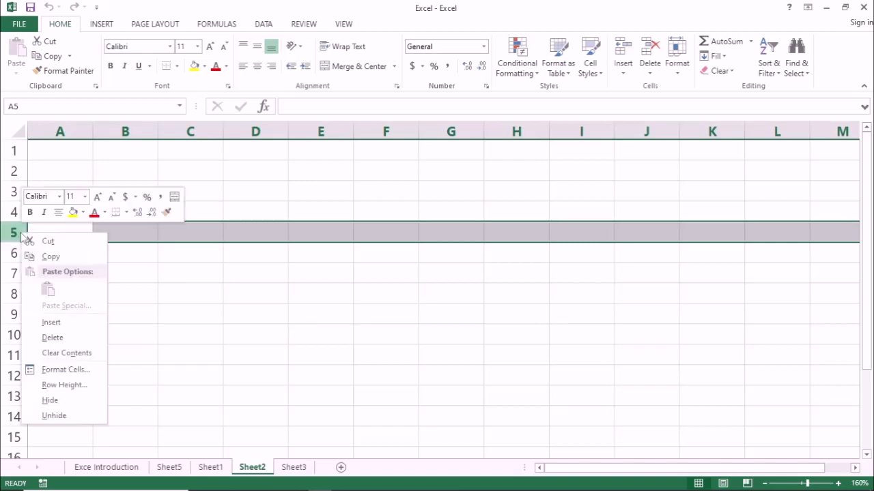
left_click(63, 385)
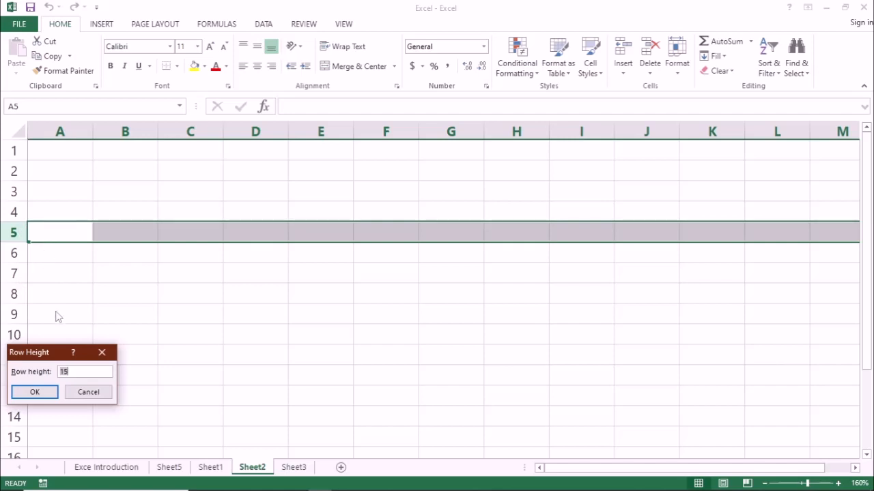
left_click(103, 353)
left_click(74, 270)
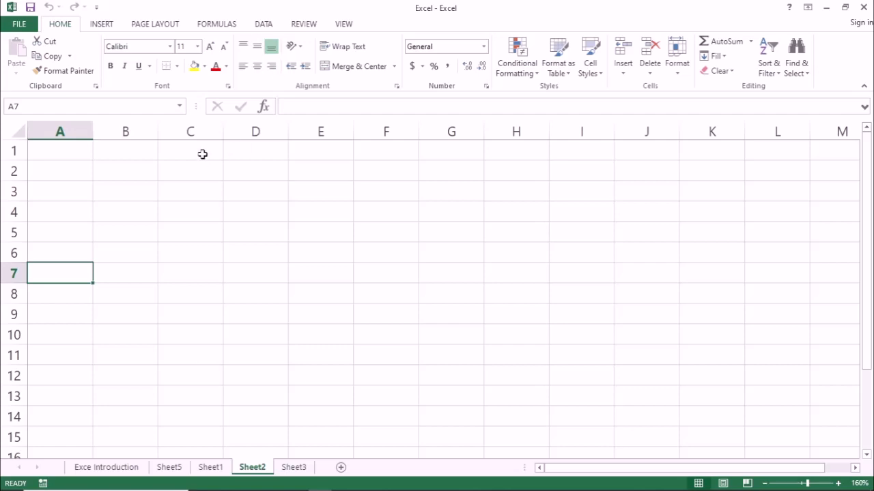
- Widen columns C, D and E on Sheet2 individually by hand to different widths
left_click_drag(222, 131, 348, 136)
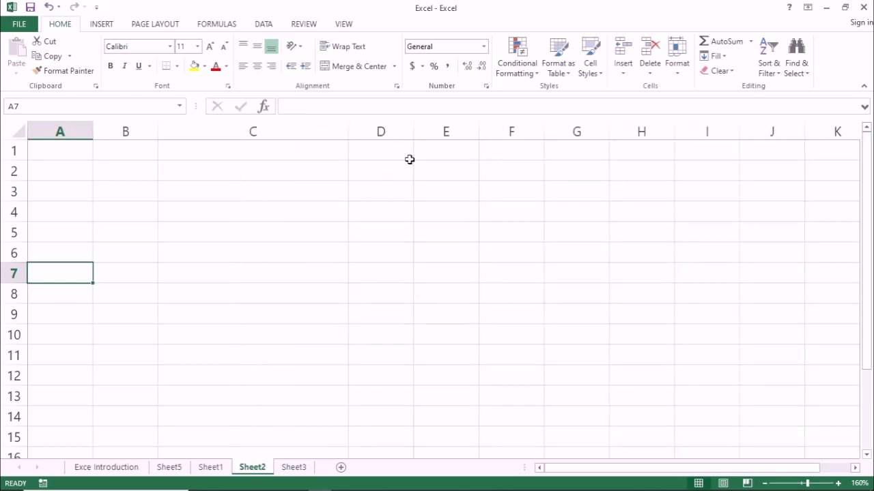
left_click_drag(413, 131, 478, 142)
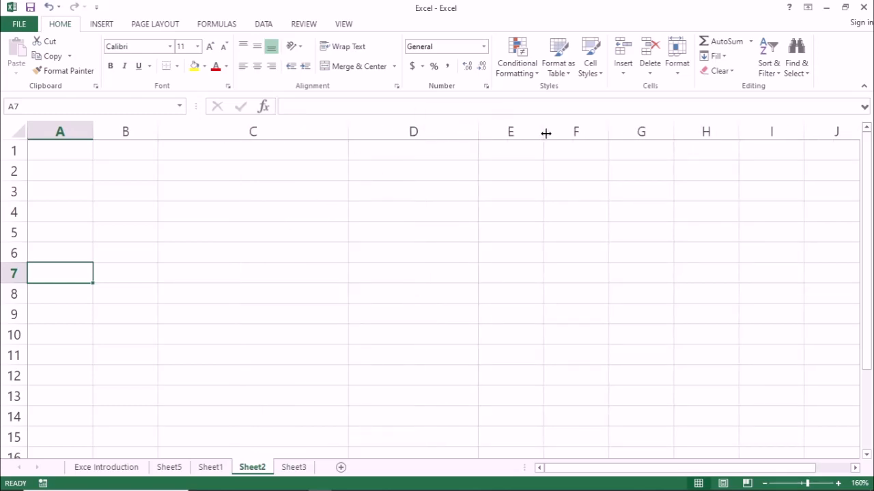
left_click_drag(546, 133, 614, 140)
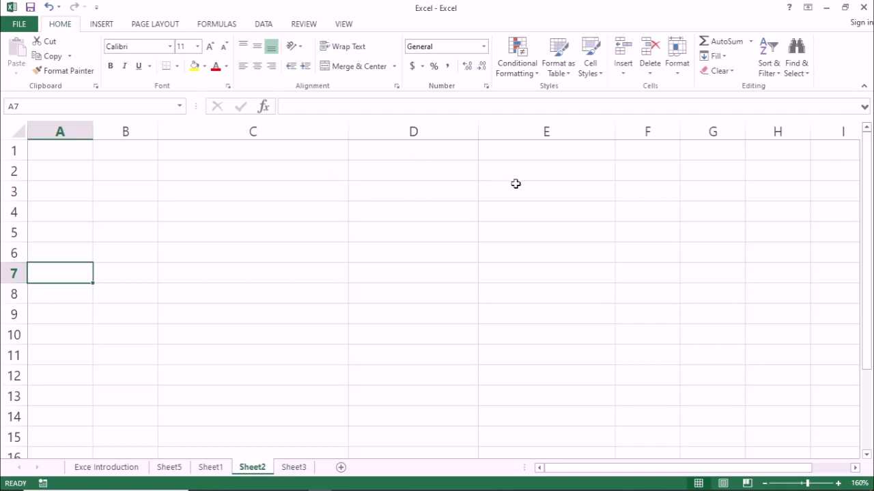
- Set columns C through E on Sheet2 to an equal column width of 20
left_click_drag(293, 132, 545, 132)
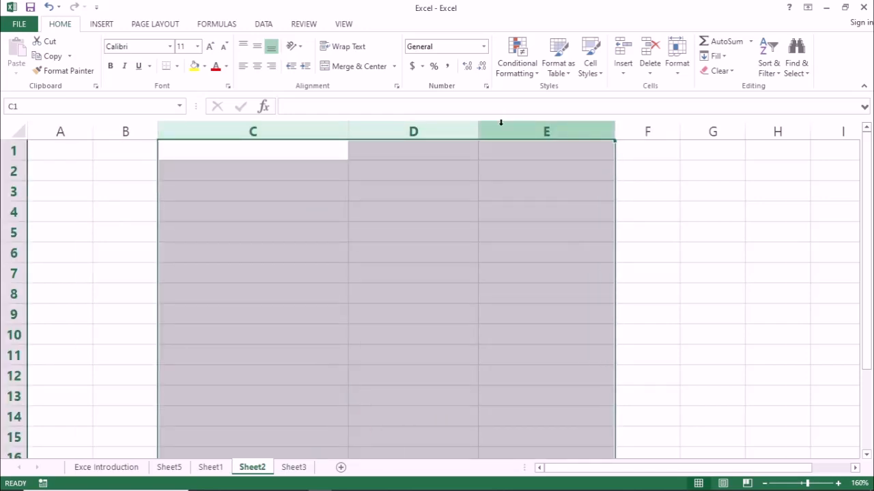
right_click(521, 135)
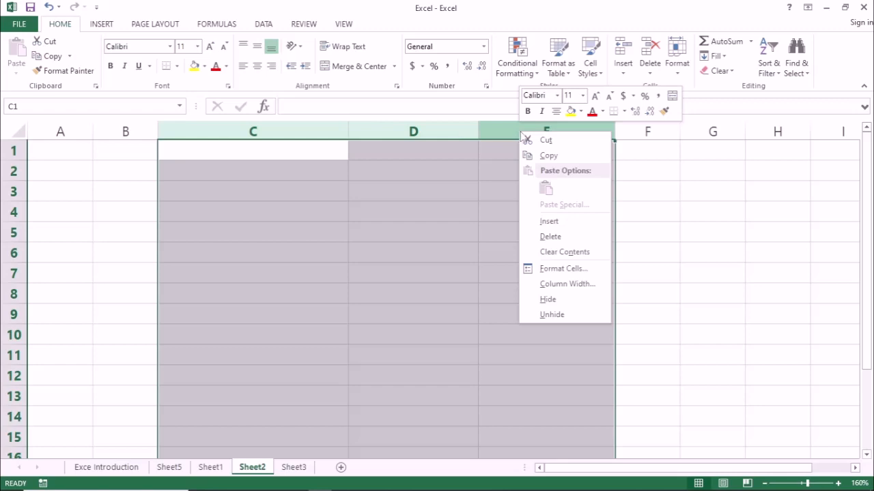
left_click(567, 284)
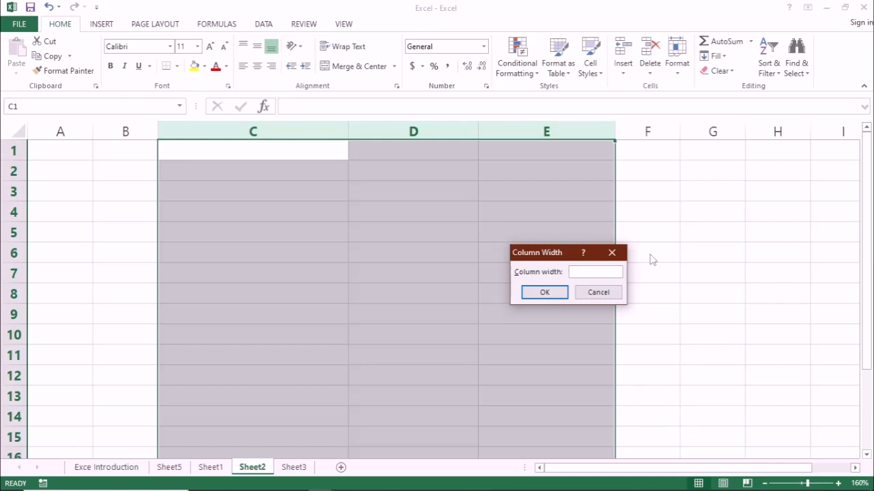
type("20")
key("Return")
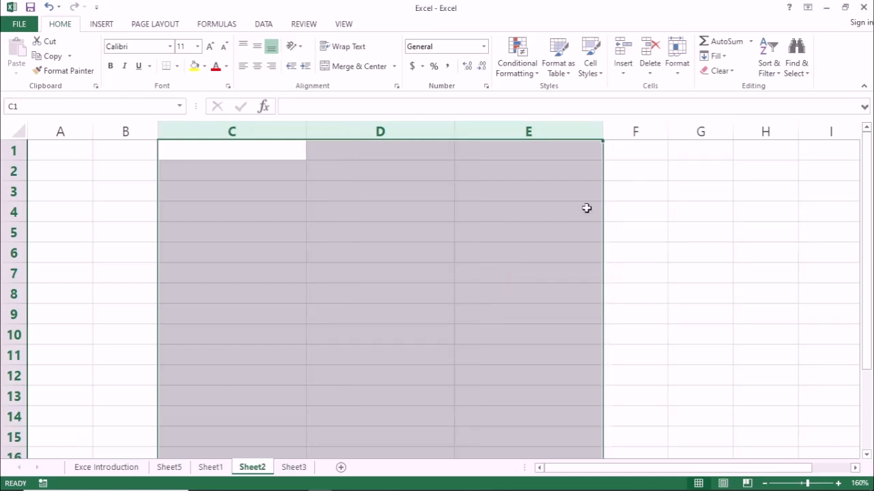
- Select the row 1 cells of the resized columns C, D and E in turn, ending on cell E1
left_click(249, 156)
left_click(497, 152)
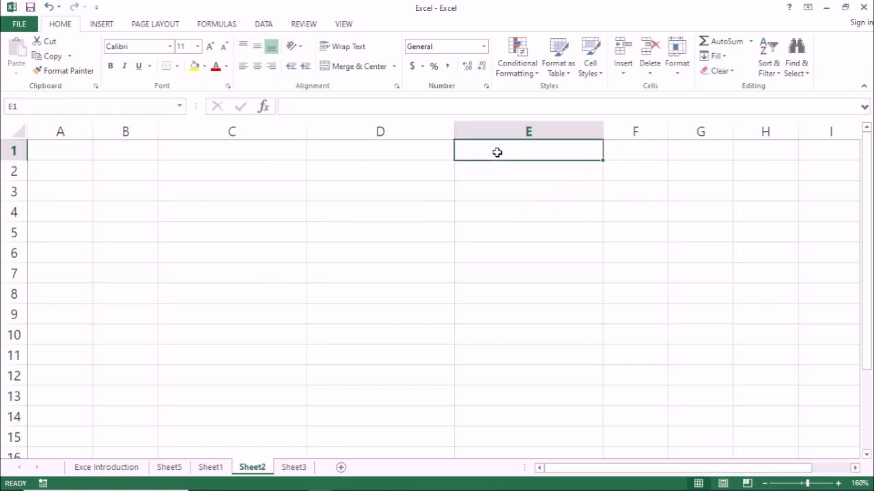
left_click(240, 150)
left_click(409, 157)
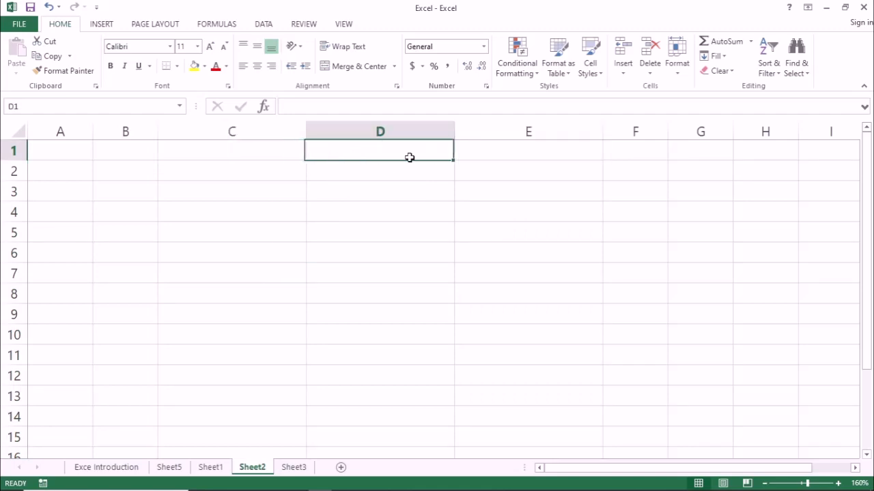
left_click(510, 158)
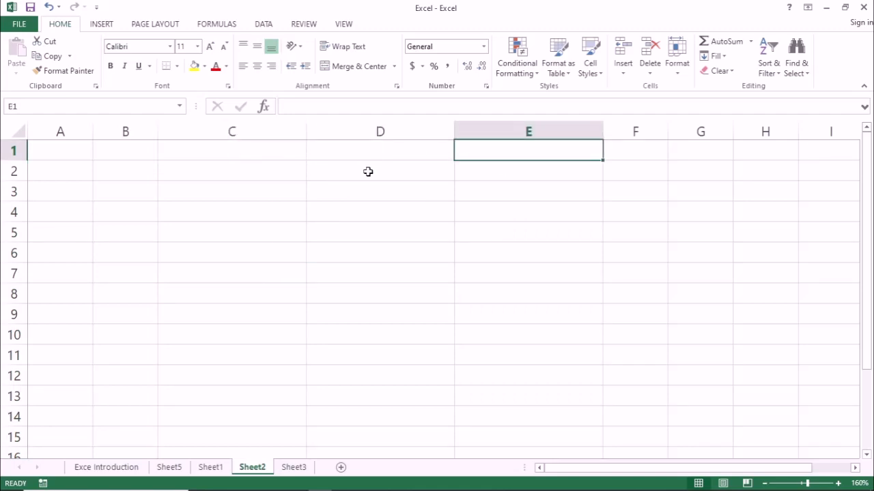
- Select rows 4 through 9 on Sheet2, and clear the selection by selecting cell B6
left_click(17, 201)
left_click_drag(16, 214, 23, 315)
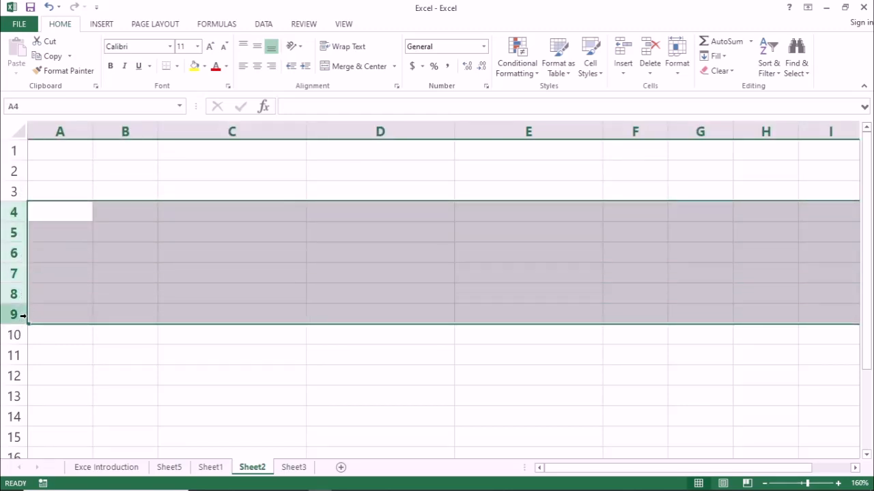
left_click(140, 254)
- Go back to the Exce Introduction sheet and select the ROW definition in B11, ending on the row limits line in B12
left_click(122, 468)
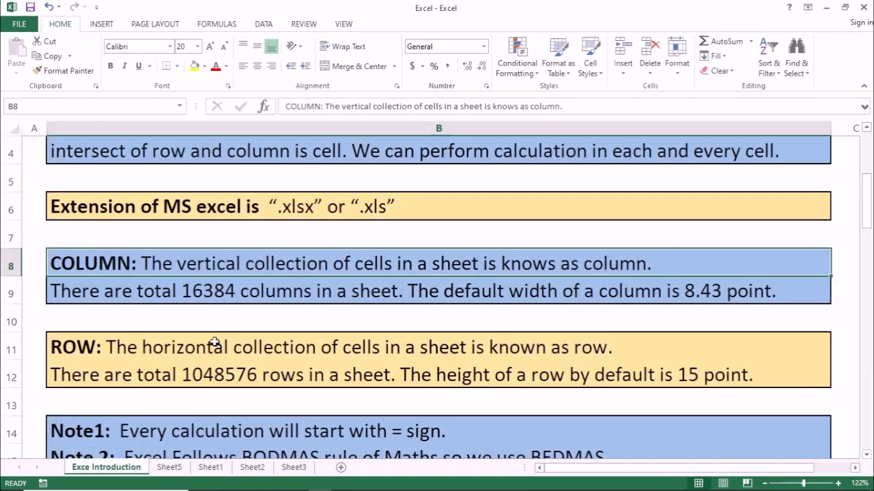
left_click(155, 350)
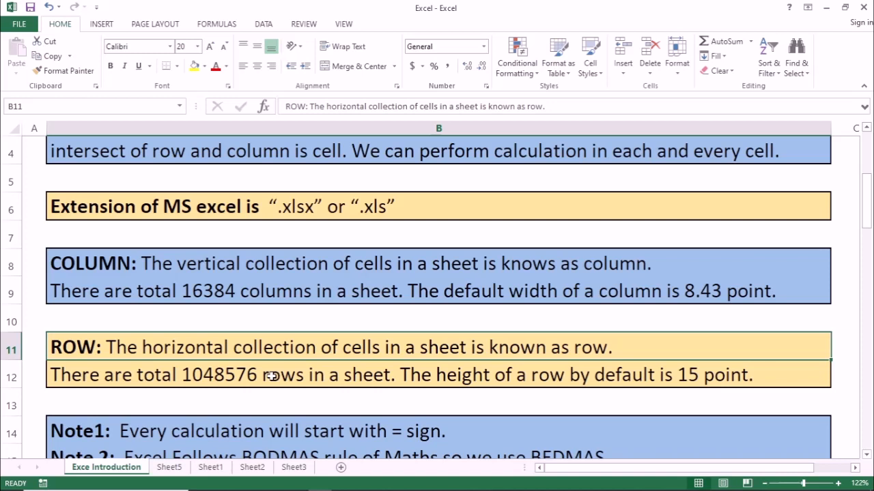
left_click(271, 376)
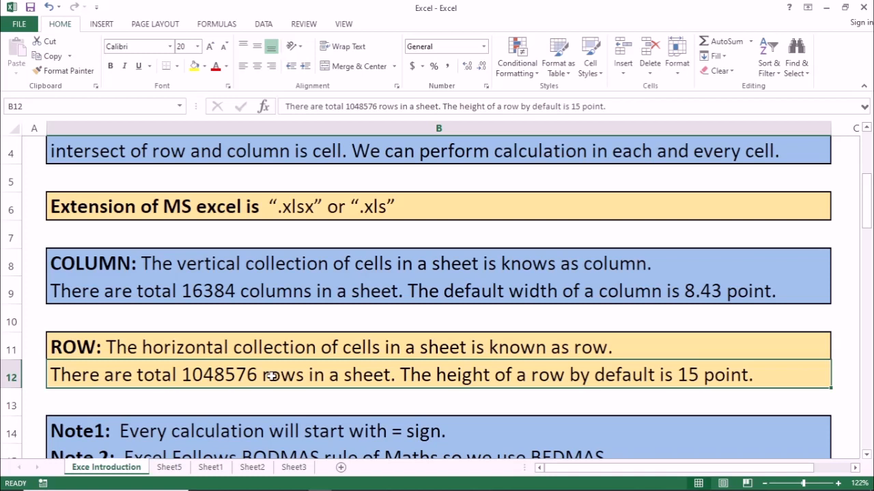
key("Down")
key("Down")
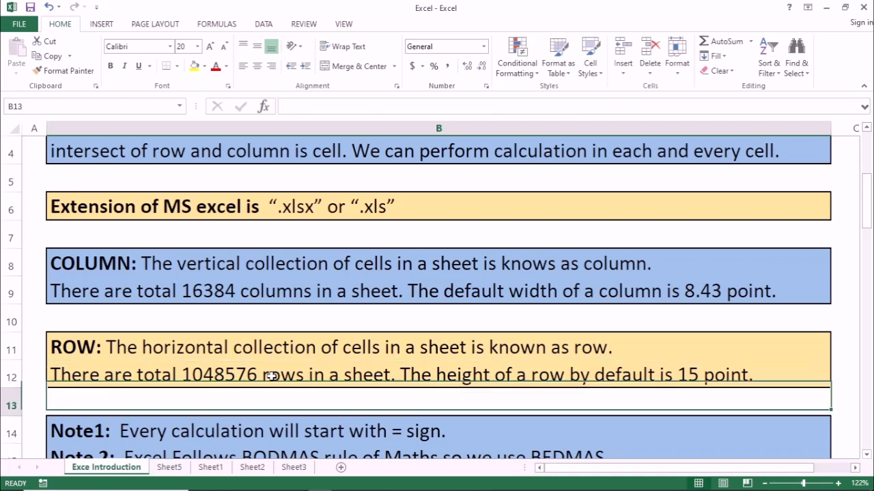
key("Up")
key("Up")
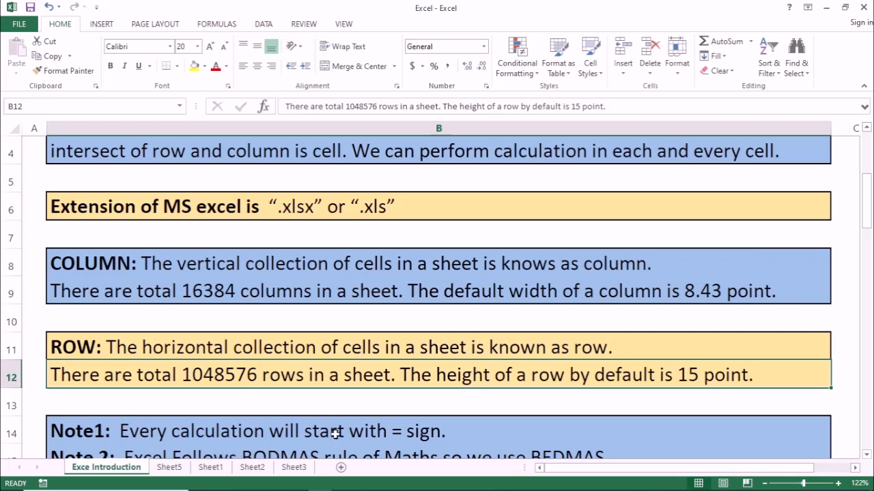
- Move down to the Note1 line in cell B14, and select the WORKSHEET / SPREADSHEET definition in cell B17
key("Down")
key("Down")
key("Down")
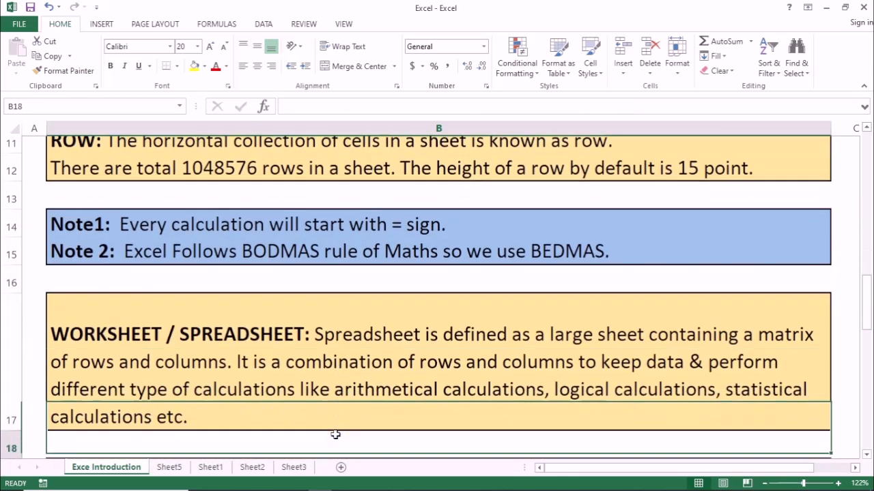
key("Up")
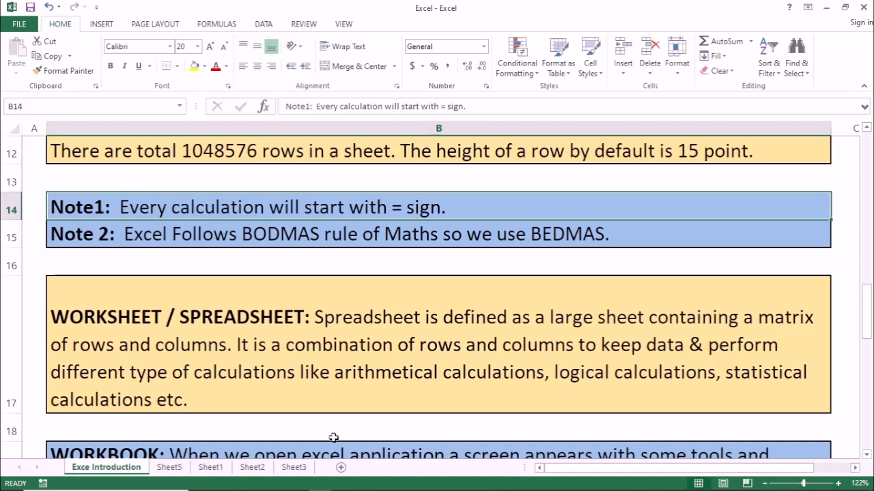
left_click(279, 349)
scroll(278, 318, "down", 1)
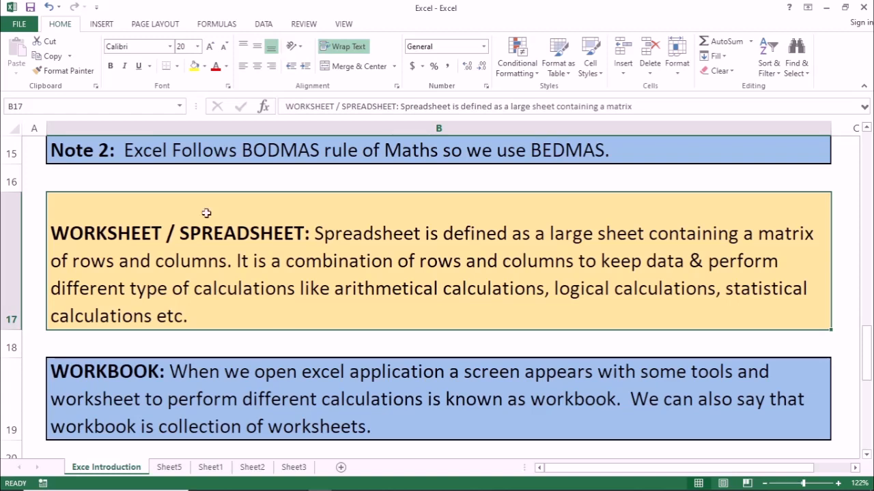
- Go to Sheet3 and enter 2+3 in cell B6 without a leading equals sign
left_click(293, 467)
left_click(294, 304)
scroll(295, 303, "up", 15)
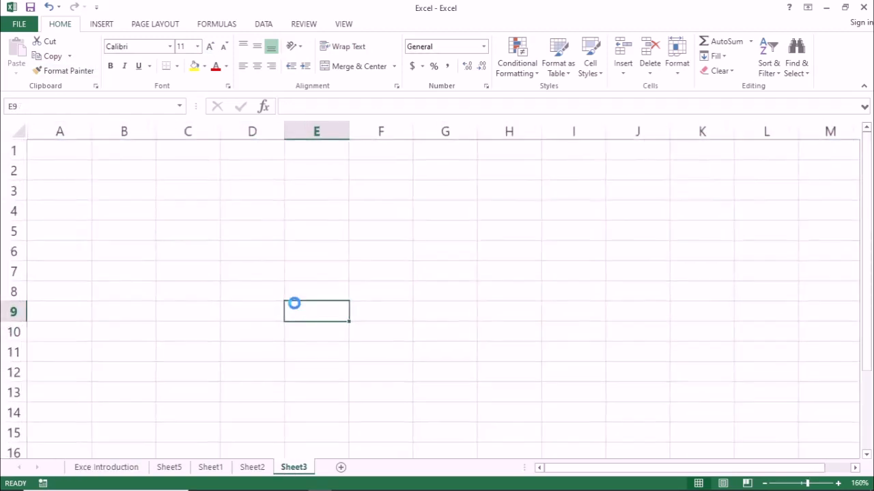
left_click(285, 295)
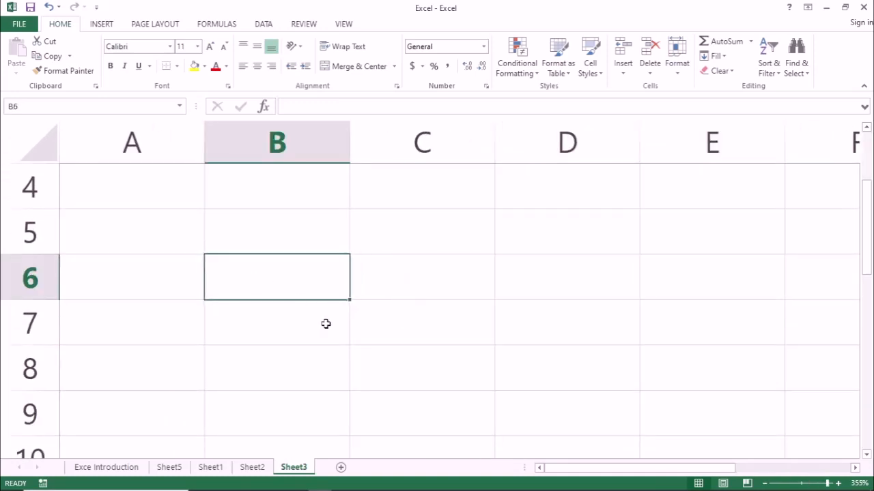
type("=")
key("Escape")
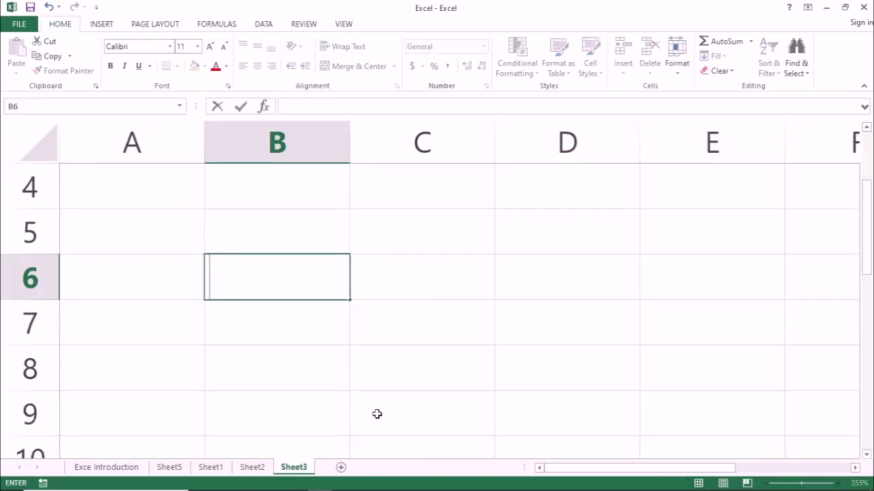
type("2+3")
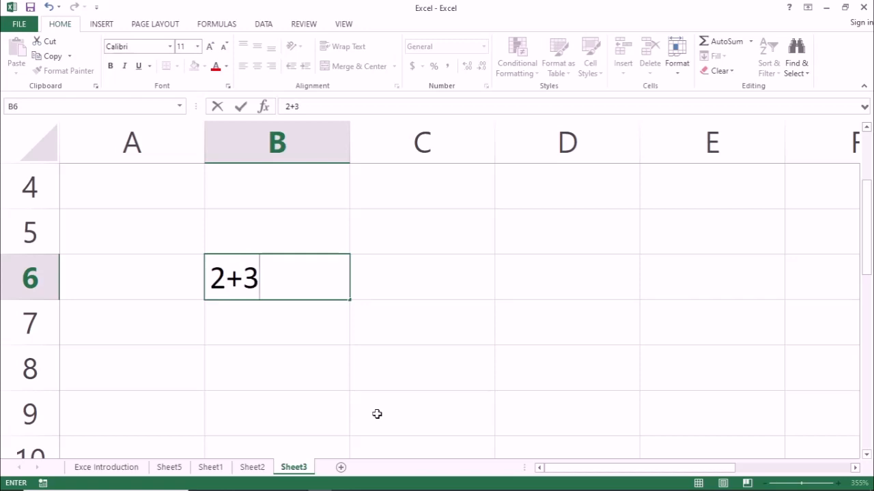
key("Return")
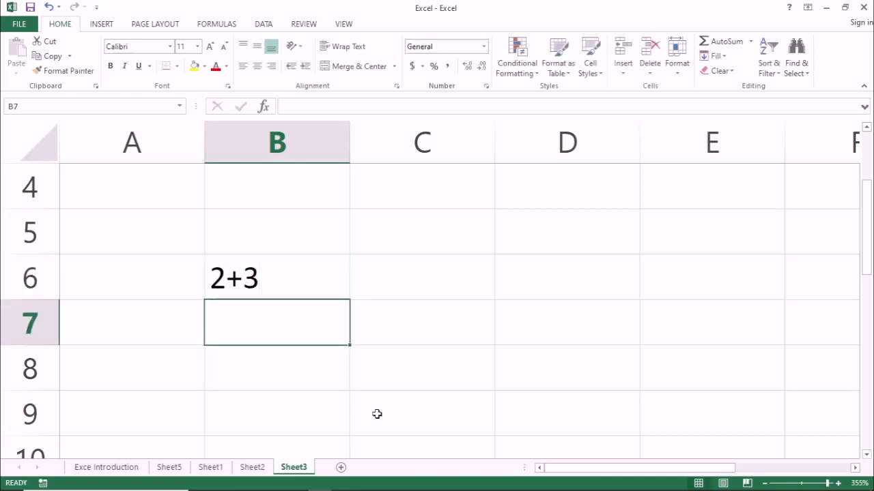
- Add an equals sign in front of the entry in B6 so it reads =2+3
key("Up")
key("F2")
key("Left")
key("Left")
key("Left")
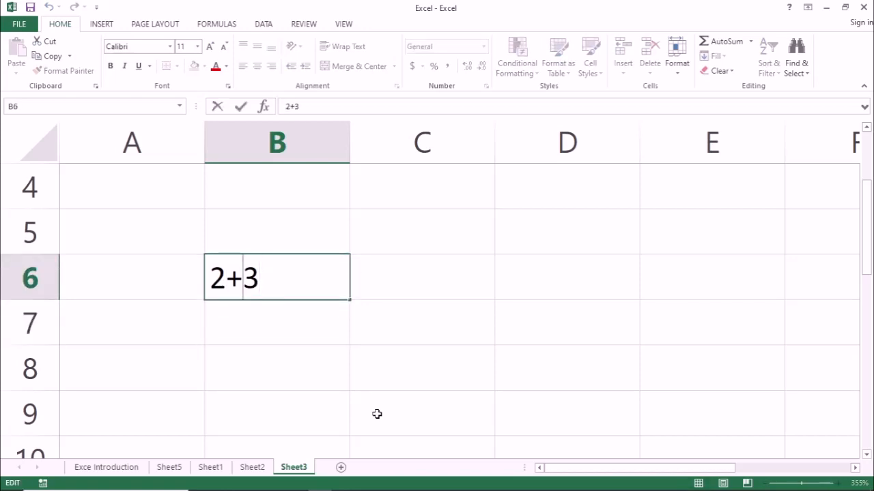
type("=")
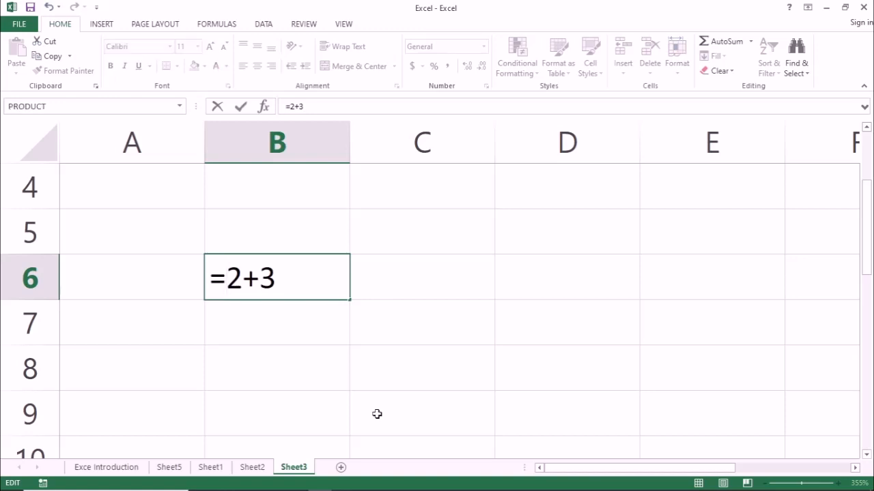
key("Return")
- Replace the leading equals sign in cell B6 with a plus sign, entering the calculation as +2+3
key("Up")
key("F2")
key("Left")
key("Left")
key("Left")
key("Left")
key("Delete")
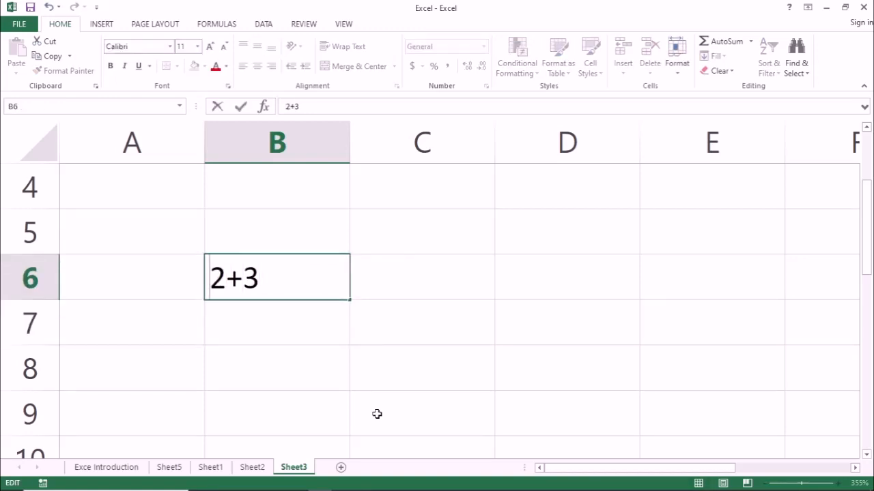
type("+")
key("ctrl+Return")
key("Return")
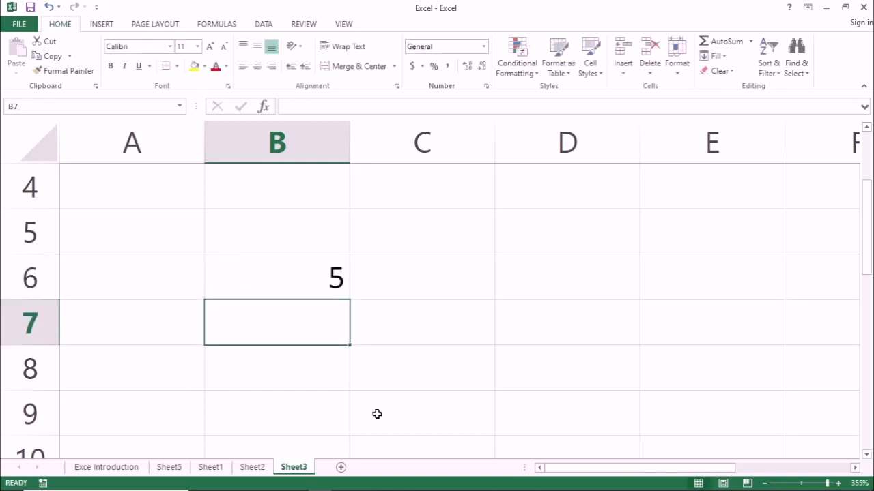
- Reopen the formula in B6, enter it once more as +2+3, and reselect the cell
key("Up")
key("F2")
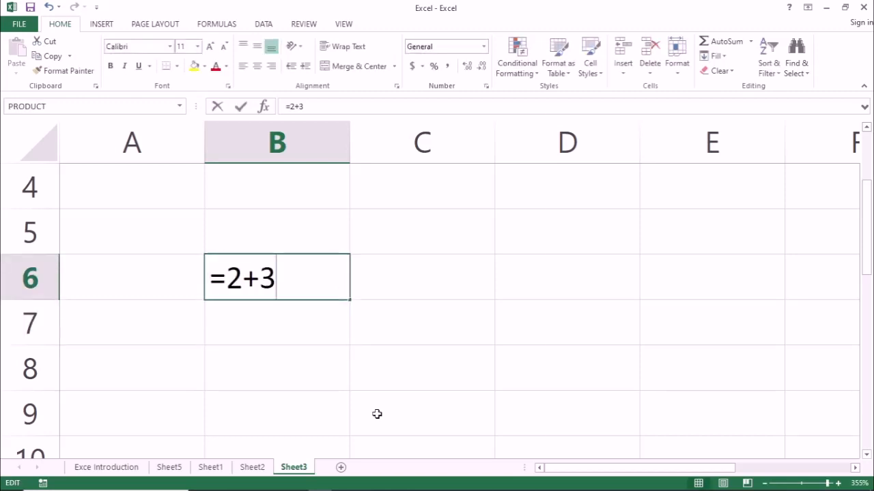
key("Left")
key("Left")
key("Left")
key("Left")
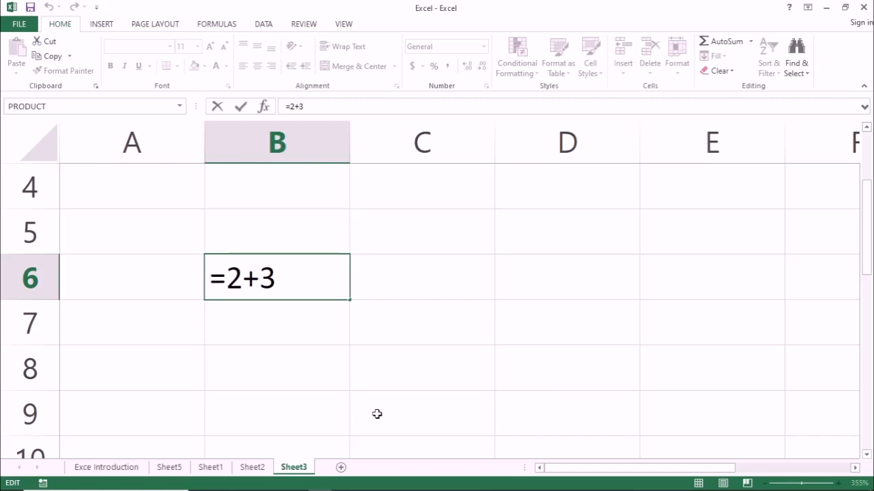
key("Delete")
type("+")
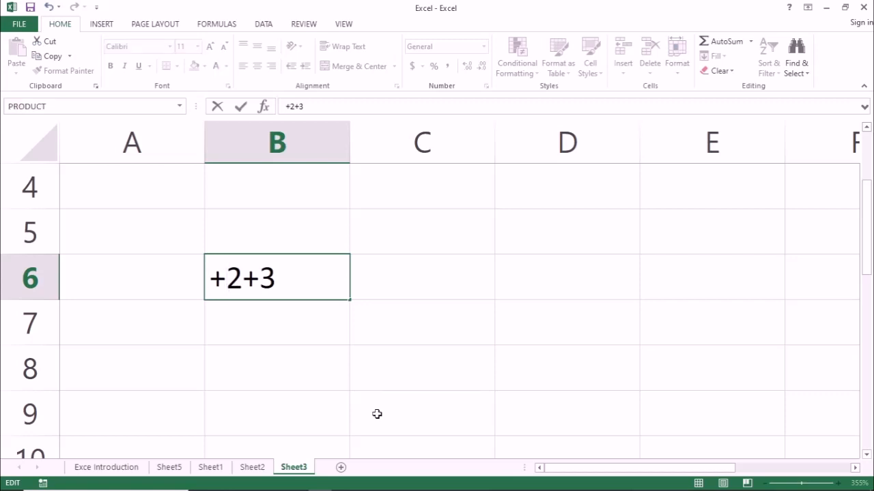
key("Return")
key("Up")
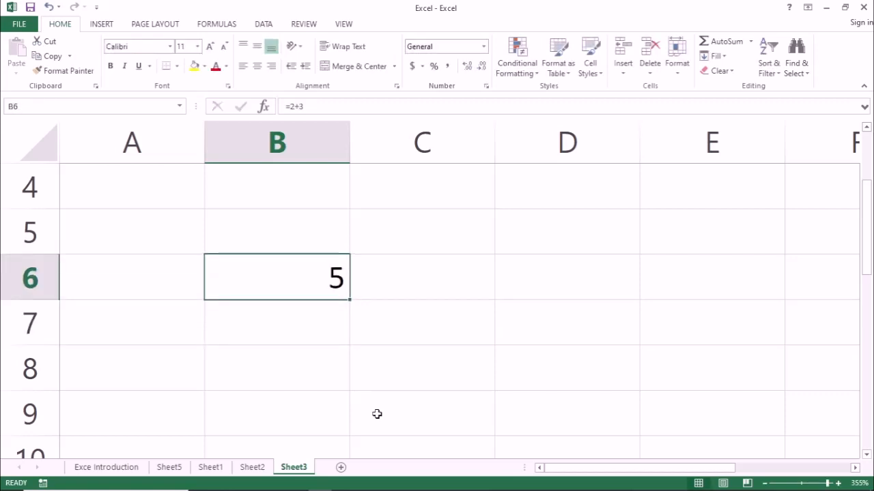
- Examine the formula stored in B6, both inside the cell and in the formula bar, leaving it unedited
key("F2")
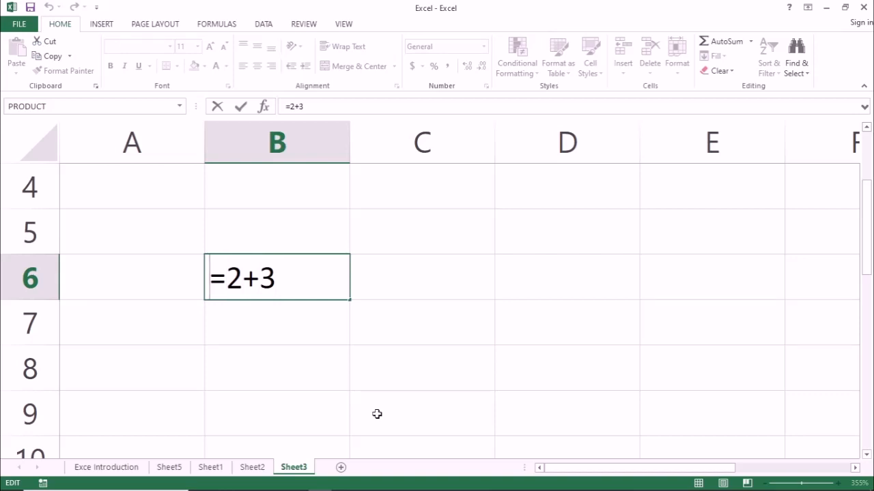
key("Return")
key("Up")
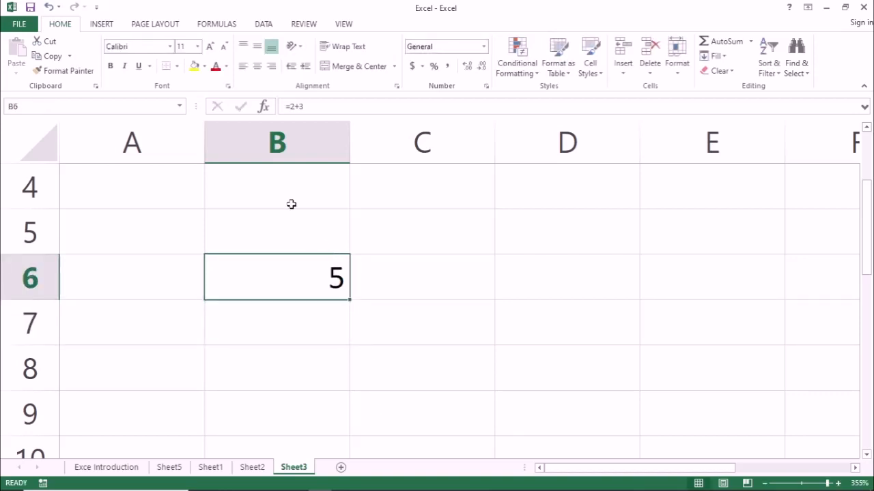
left_click(316, 106)
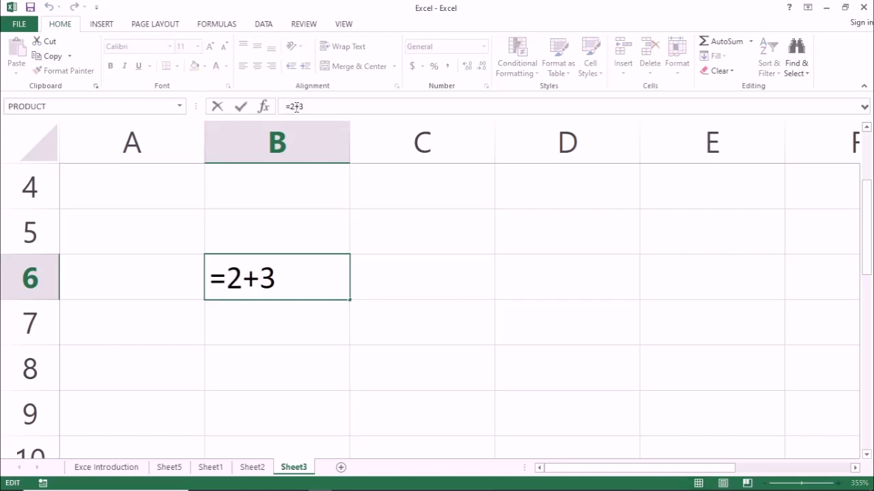
key("ctrl+Return")
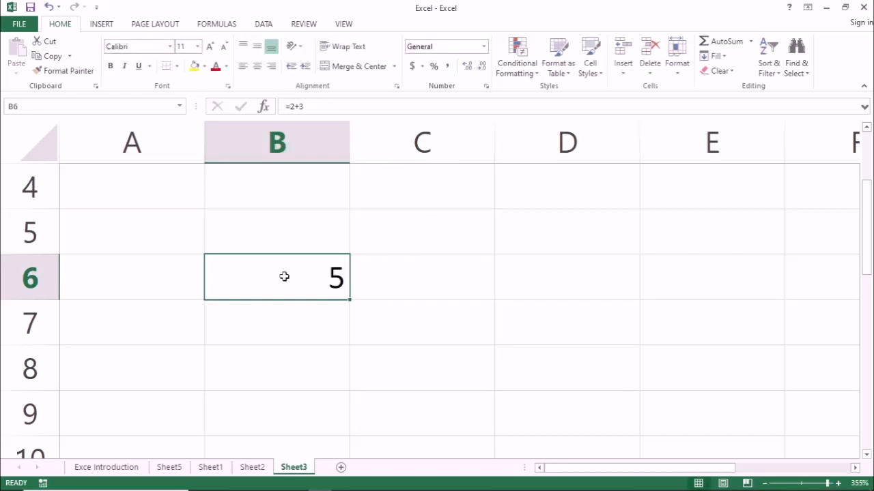
left_click(287, 320)
left_click(296, 276)
double_click(297, 271)
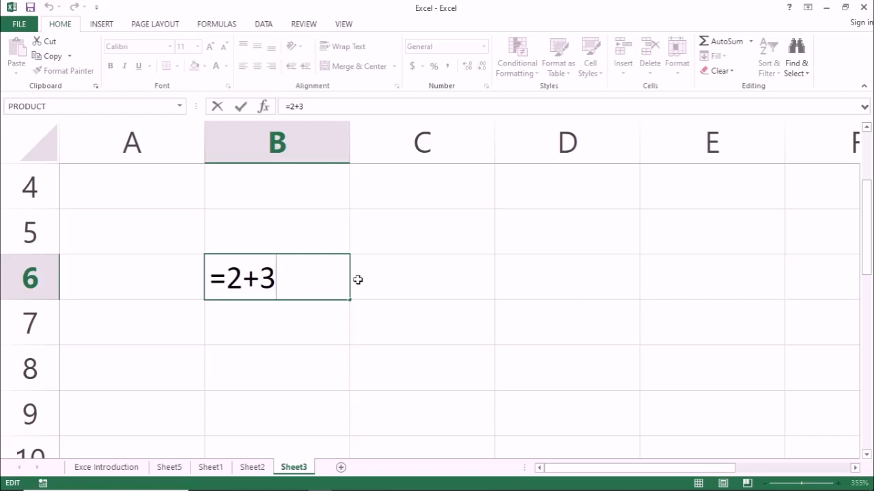
key("Return")
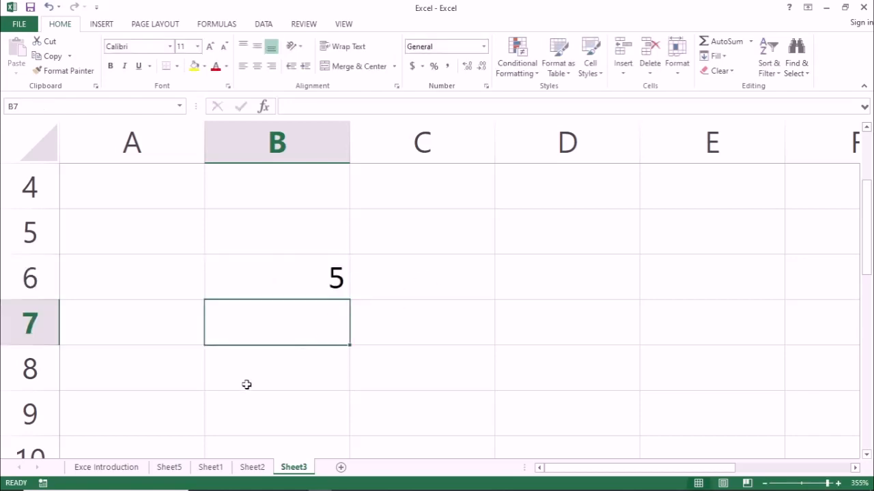
- Return to the Exce Introduction sheet and review the Note1 and Note 2 lines about the equals sign and BODMAS
left_click(112, 468)
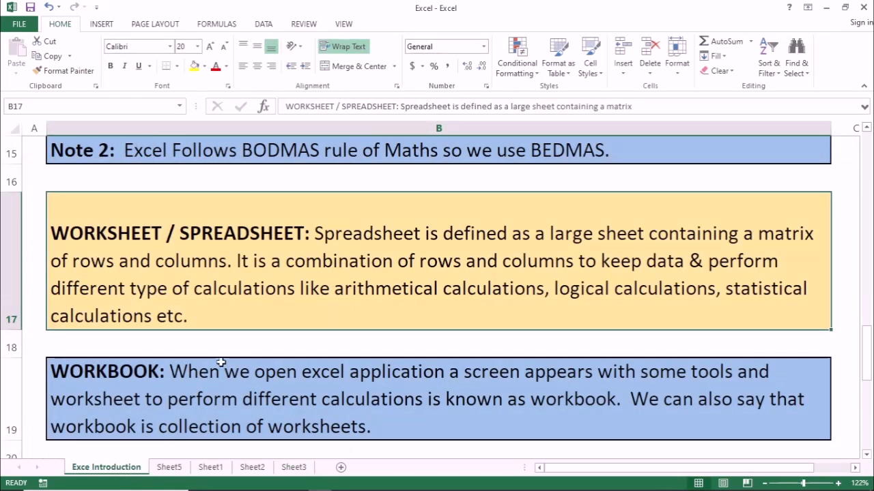
scroll(215, 371, "down", 1)
scroll(216, 372, "up", 2)
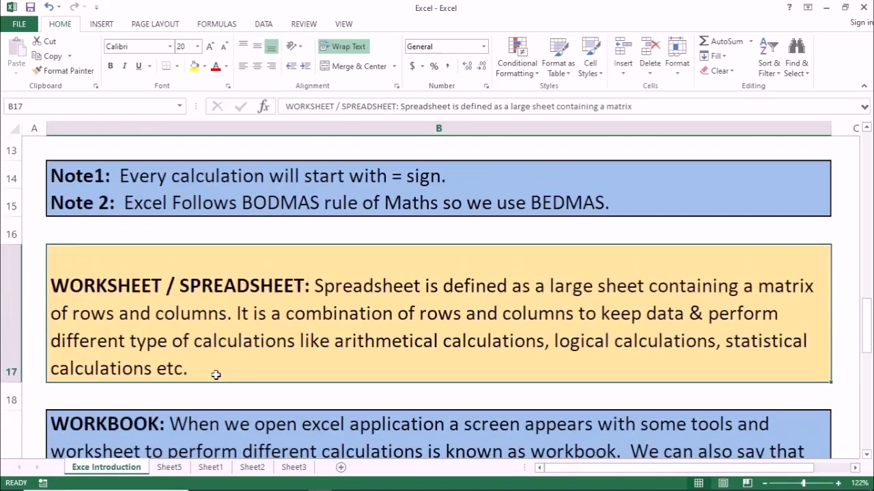
scroll(216, 372, "up", 2)
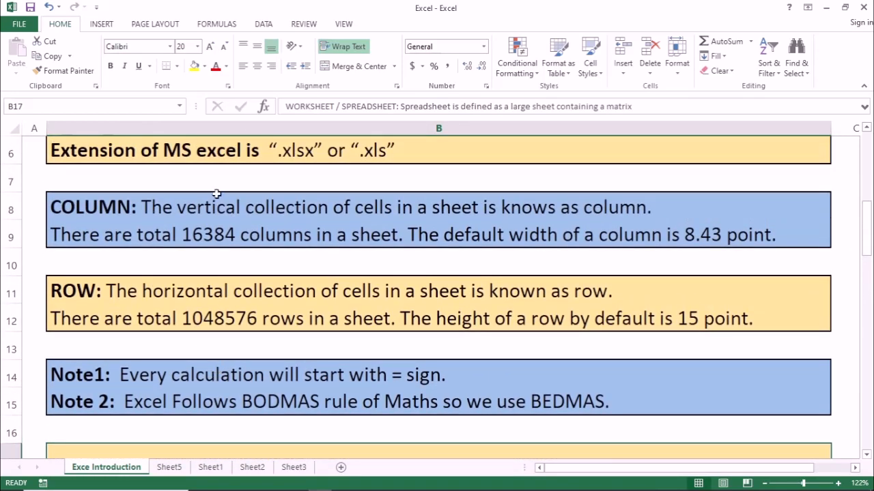
scroll(243, 253, "down", 2)
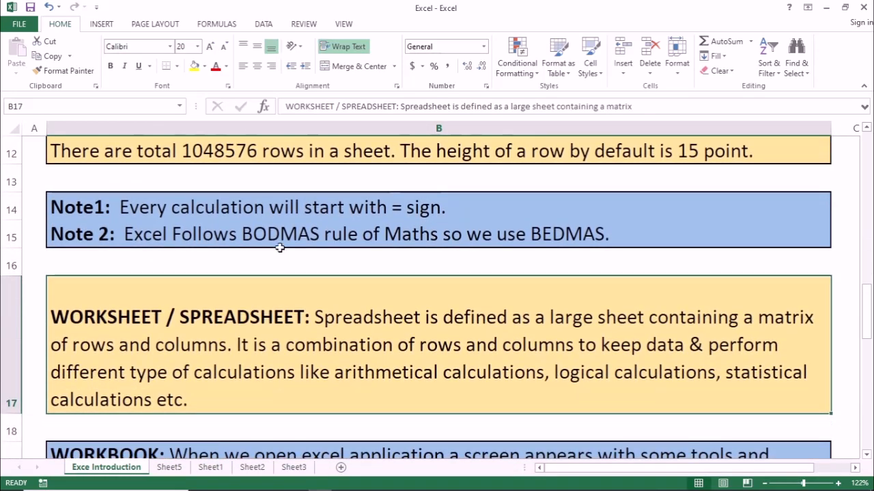
- Go back to Sheet3 and extend the formula in B6 to =2+3*5
left_click(250, 469)
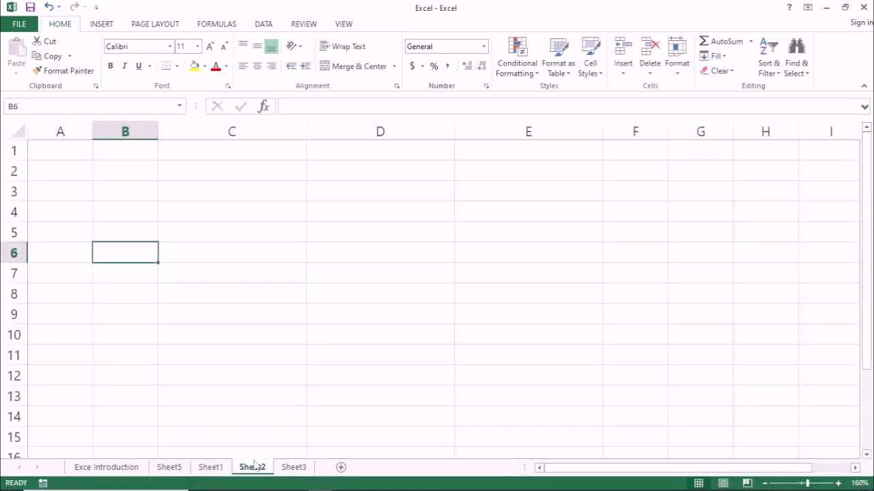
left_click(210, 467)
left_click(293, 468)
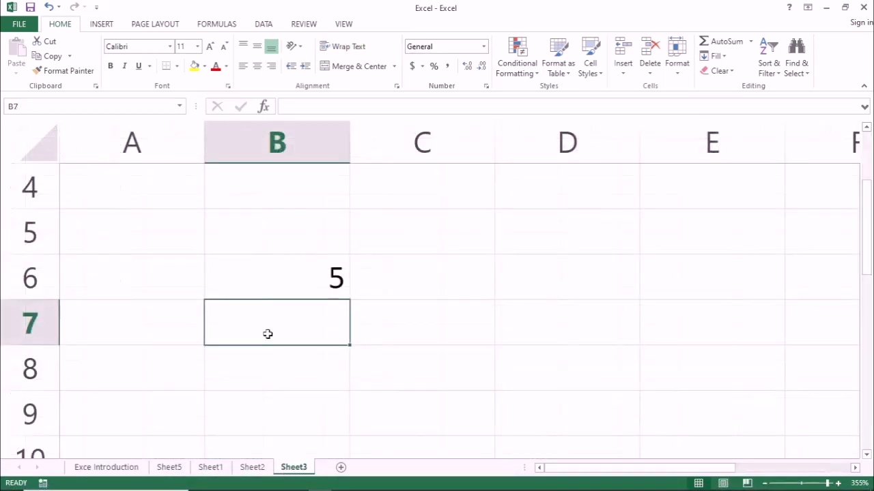
left_click(321, 270)
key("F2")
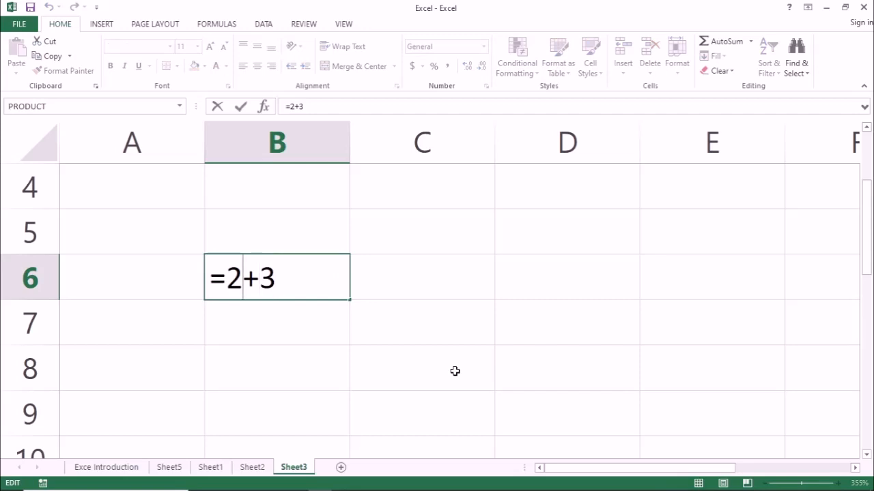
type("*5")
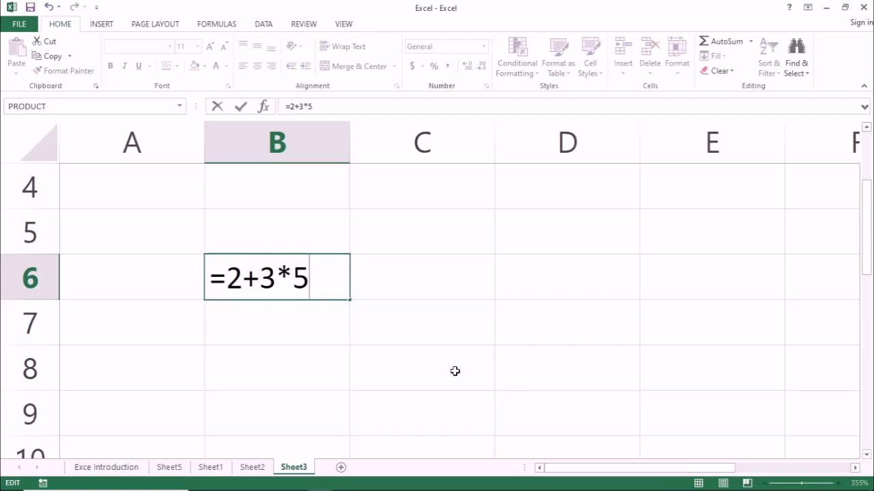
key("Return")
- Highlight the 2+3 part of the formula in B6, then close the cell unedited and reselect it
key("F2")
key("Left")
key("Left")
key("Left")
key("Left")
key("Left")
key("shift+Right")
key("shift+Right")
key("shift+Right")
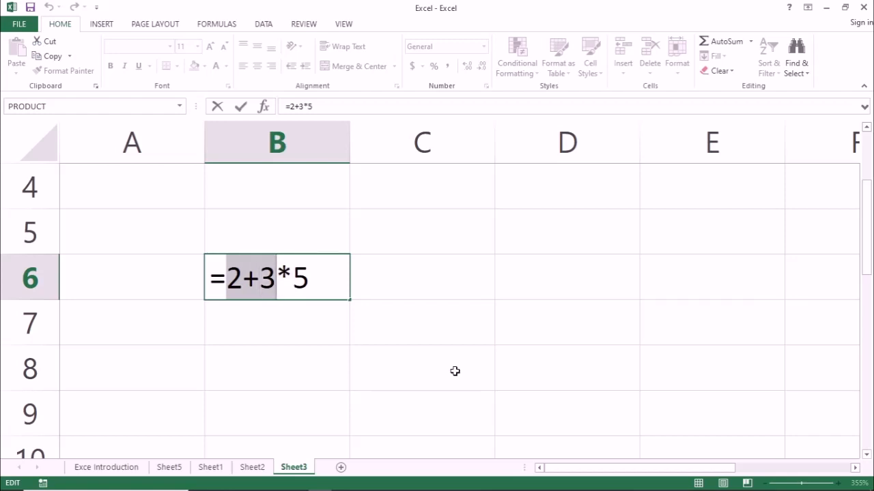
key("Return")
key("Up")
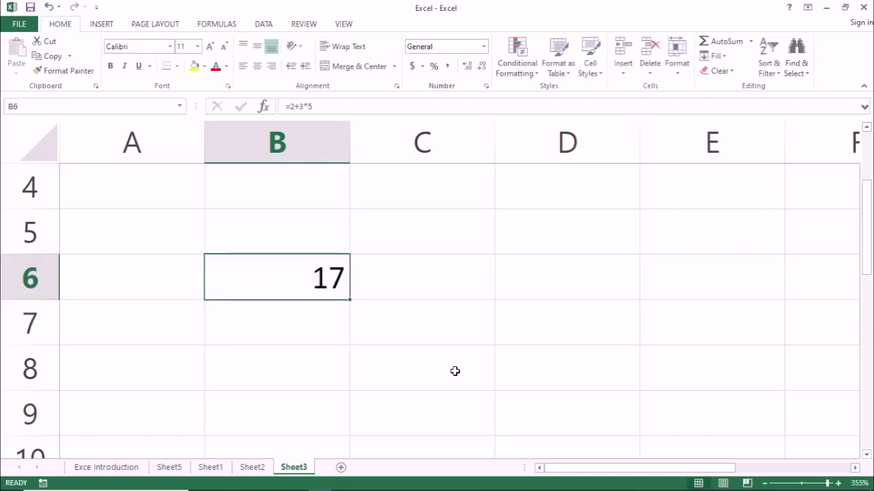
- Highlight the 3*5 part of the formula in B6, then close the cell without editing it
key("F2")
key("Left")
key("Left")
key("Left")
key("shift+Right")
key("shift+Right")
key("shift+Right")
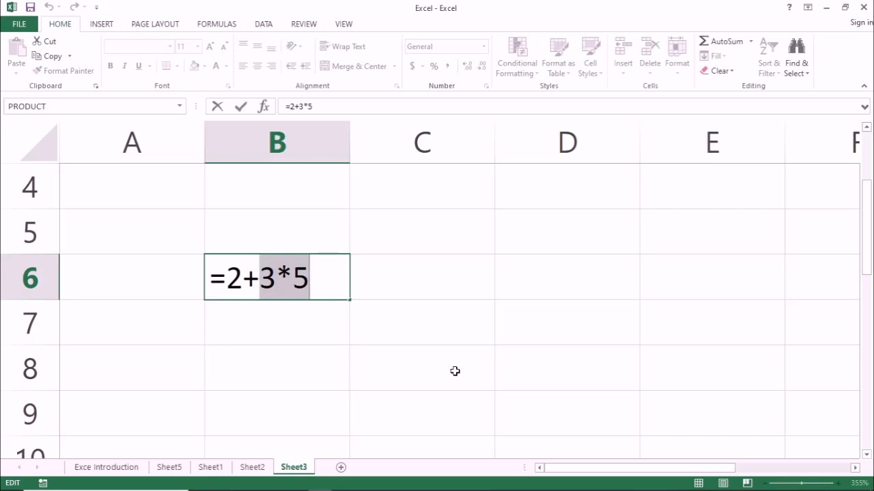
key("Left")
key("Left")
key("Left")
key("Return")
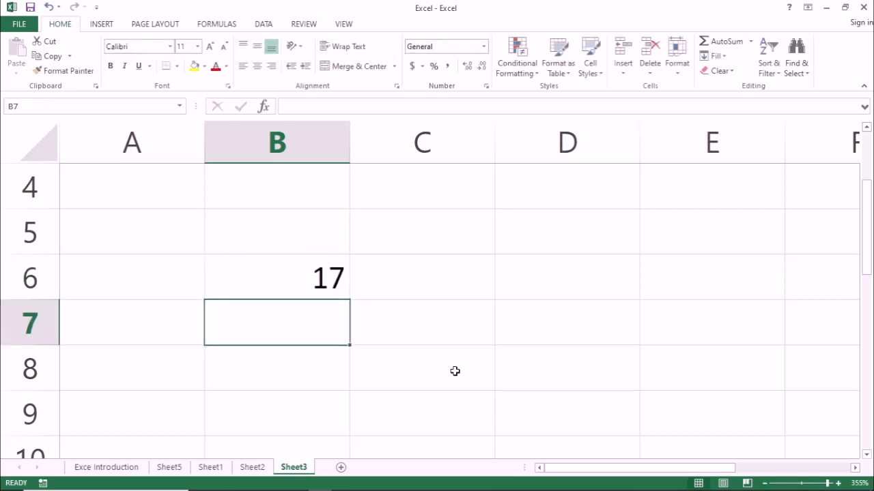
- Enter the power formula =2^3 in cell D6
key("Up")
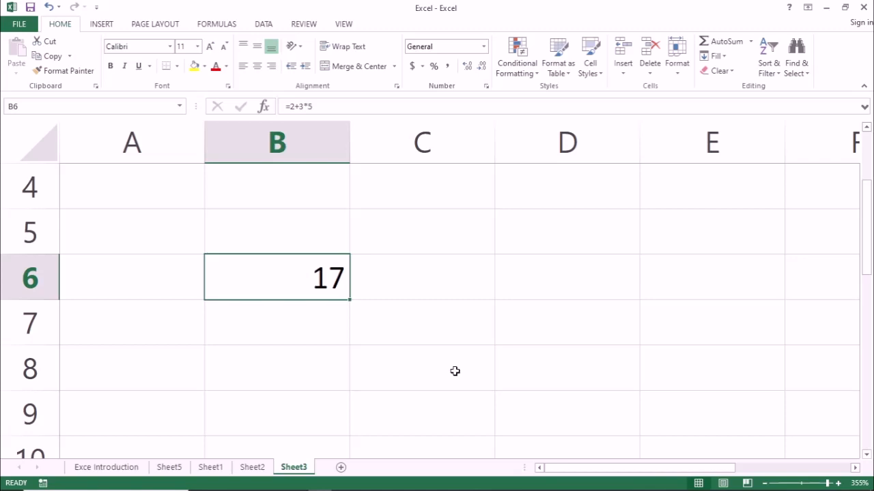
key("Right")
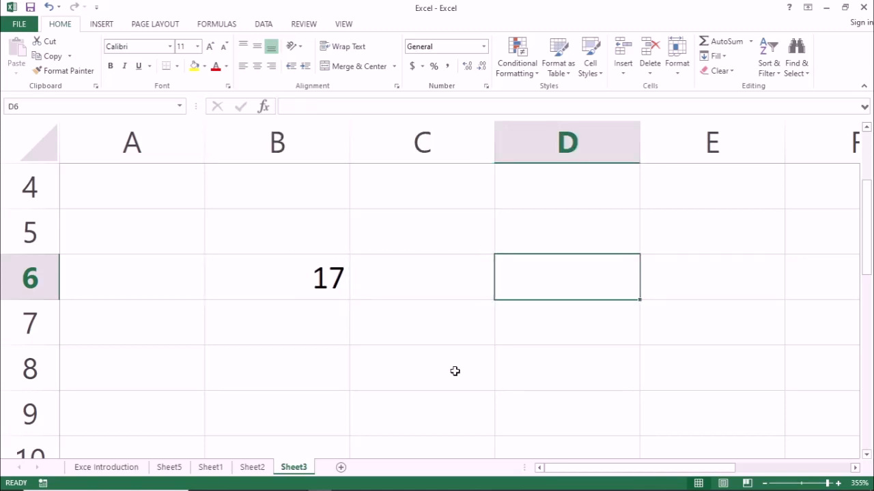
type("=2")
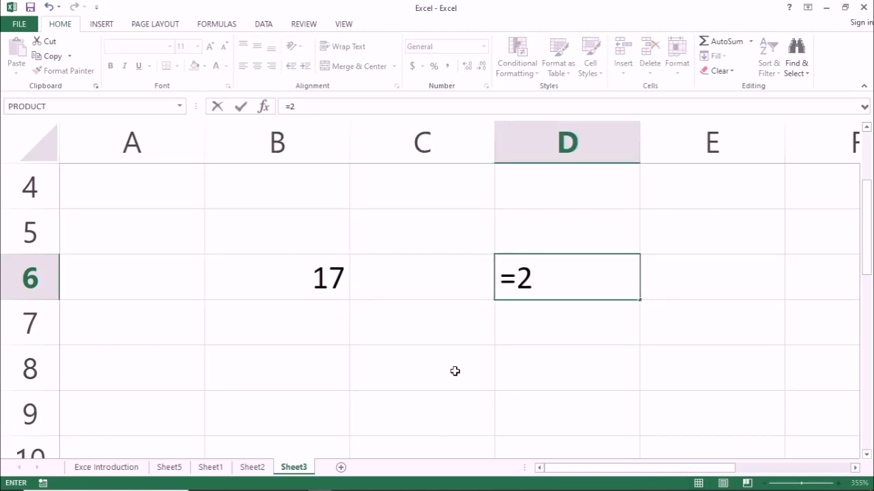
type("^")
type("3")
key("Return")
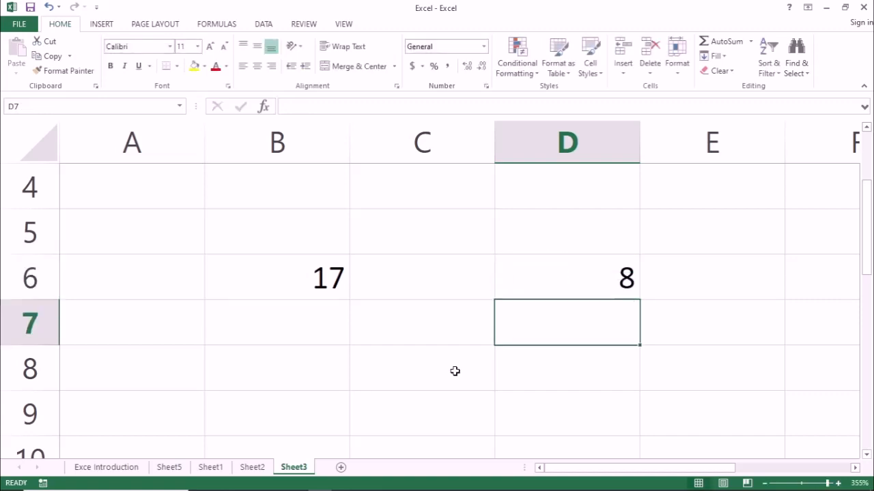
- Review the power formula in D6 and close the cell without editing it
key("Up")
key("F2")
key("Left")
key("Left")
key("Left")
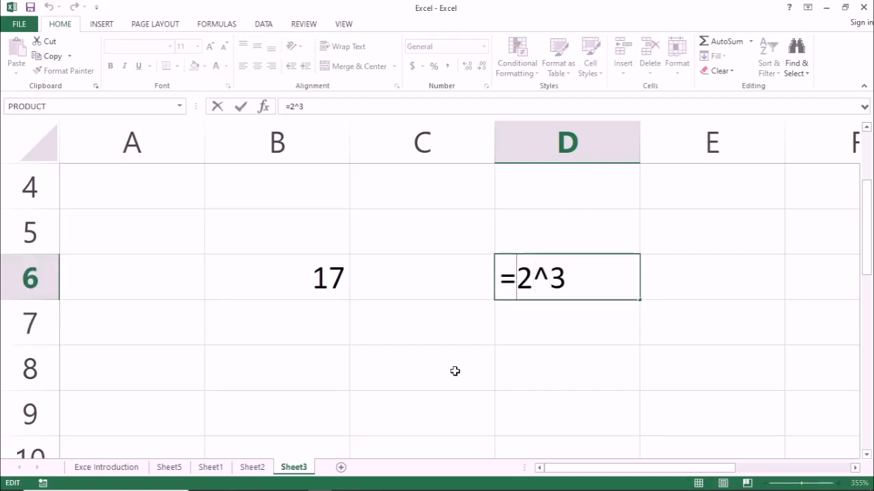
key("Escape")
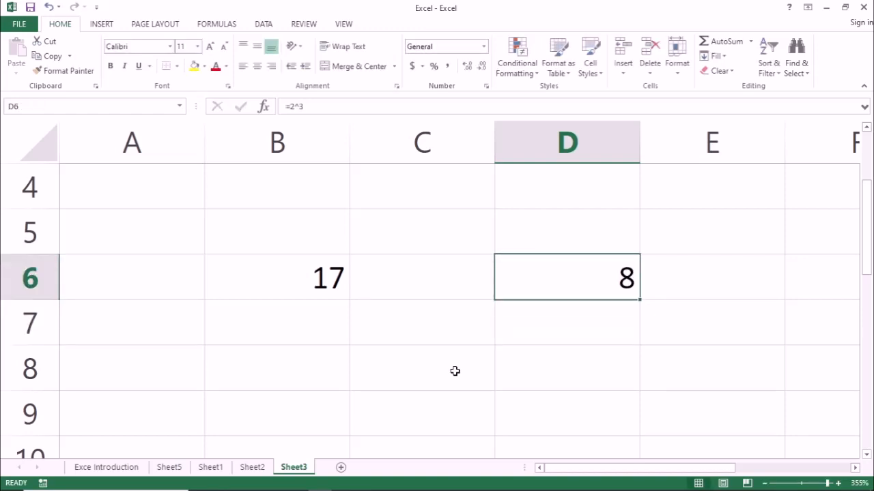
key("F2")
key("Return")
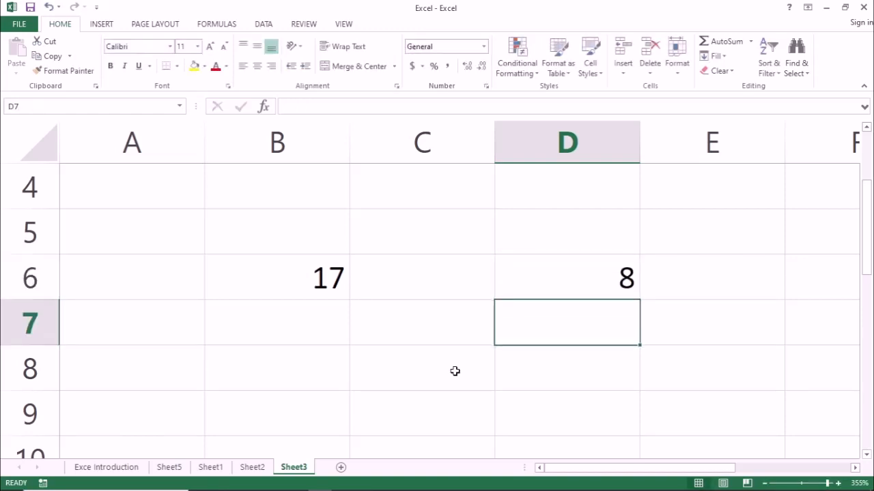
- Review the formula in B6 once more and close the cell without editing it
key("Up")
key("Left")
key("Left")
key("F2")
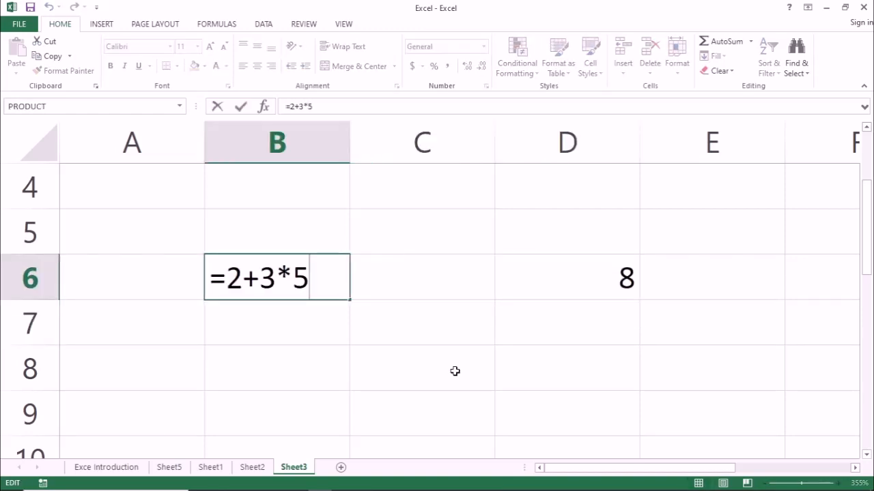
key("Return")
- Change the exponent in D6 to 0 so the formula reads =2^0
key("Up")
key("Right")
key("Right")
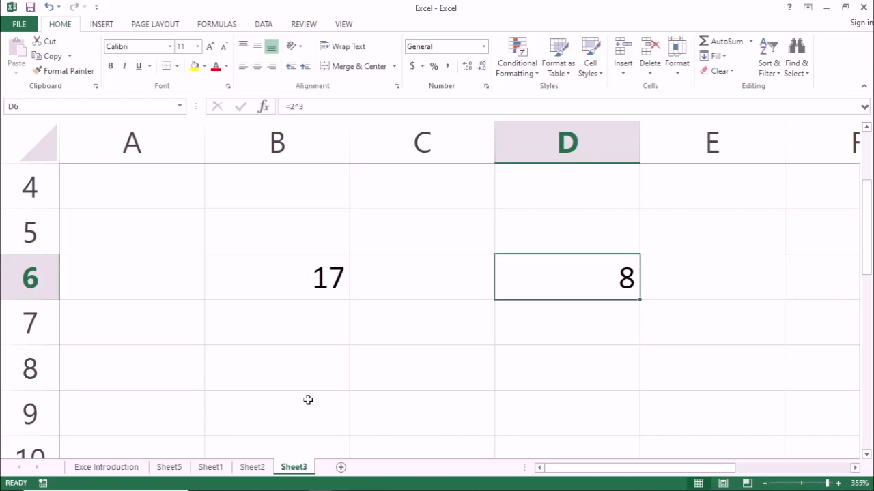
key("F2")
key("BackSpace")
type("0")
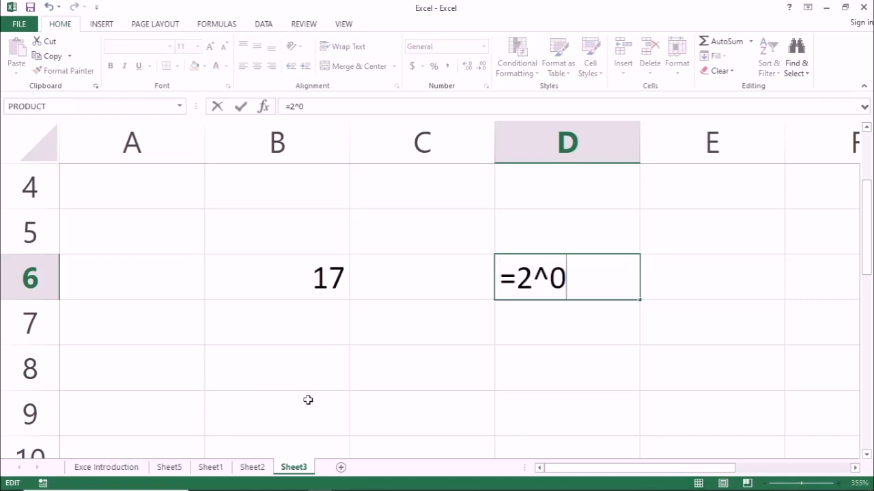
key("Return")
- Change the base of the power formula in D6 to 5, making it =5^0, and reselect the cell
key("Up")
key("F2")
key("Left")
key("Left")
key("Left")
key("Delete")
type("5")
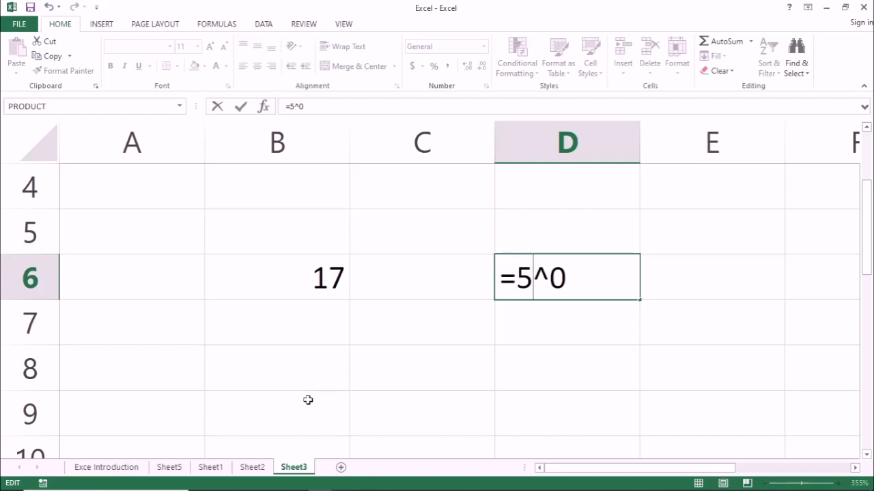
key("Return")
key("Up")
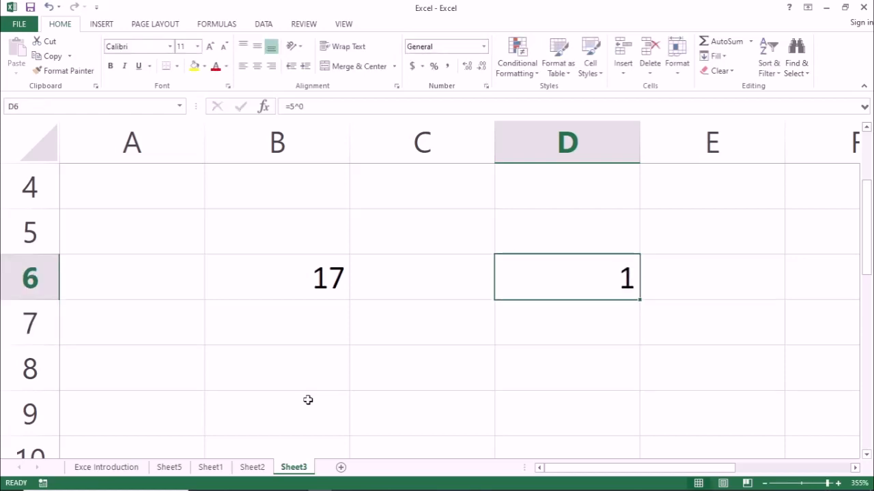
- Return to the Exce Introduction sheet and read the WORKSHEET / SPREADSHEET definition in B17
left_click(99, 468)
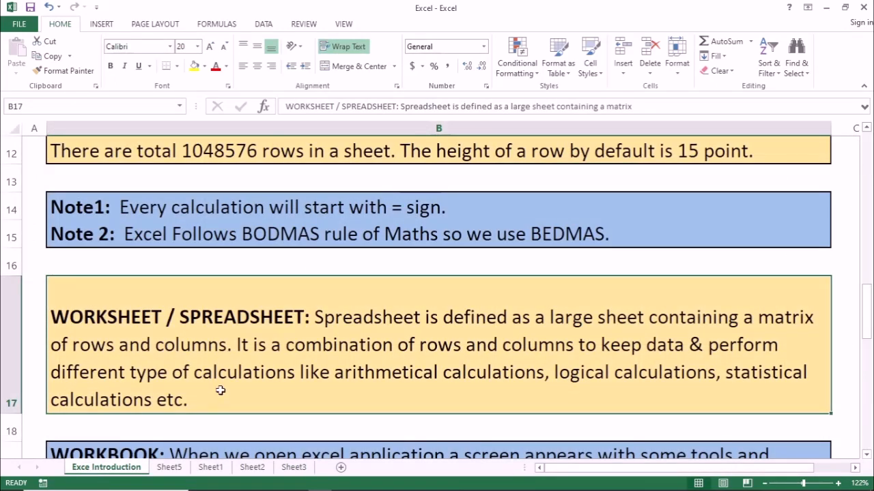
key("Down")
key("Up")
key("Down")
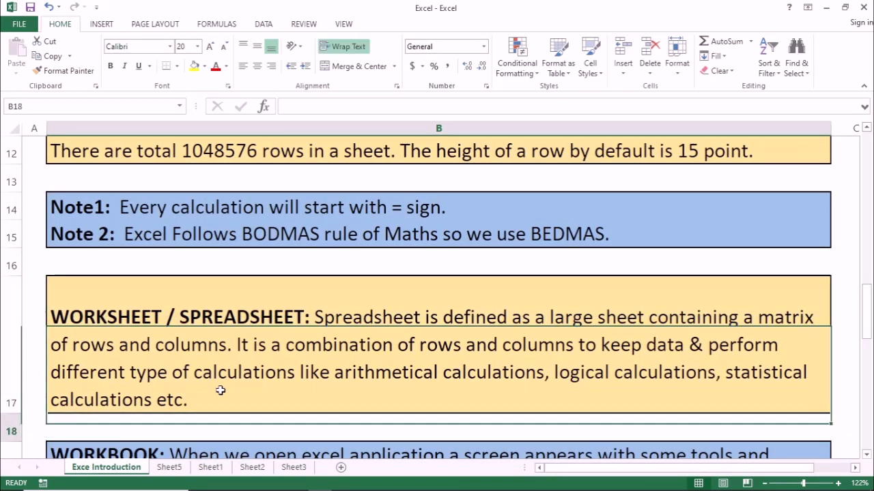
key("Up")
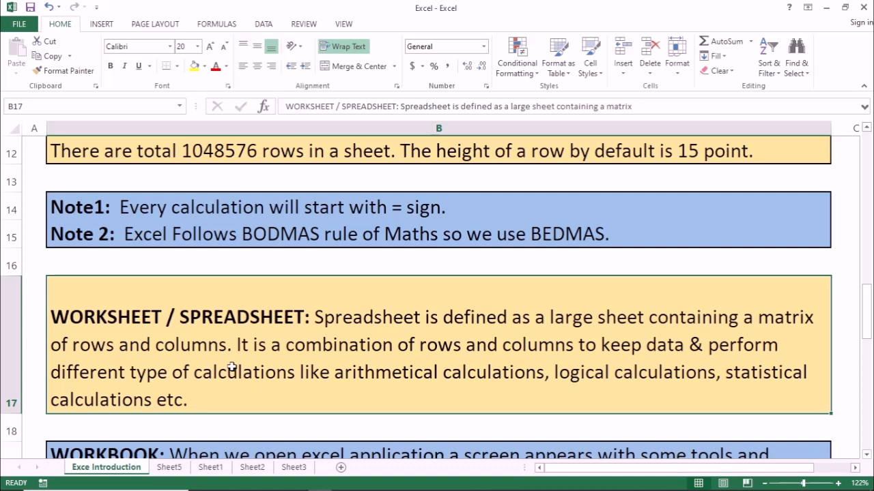
- Bring up the WORKBOOK definition and select its cell B19 for reading
key("Down")
key("Down")
key("Down")
key("Down")
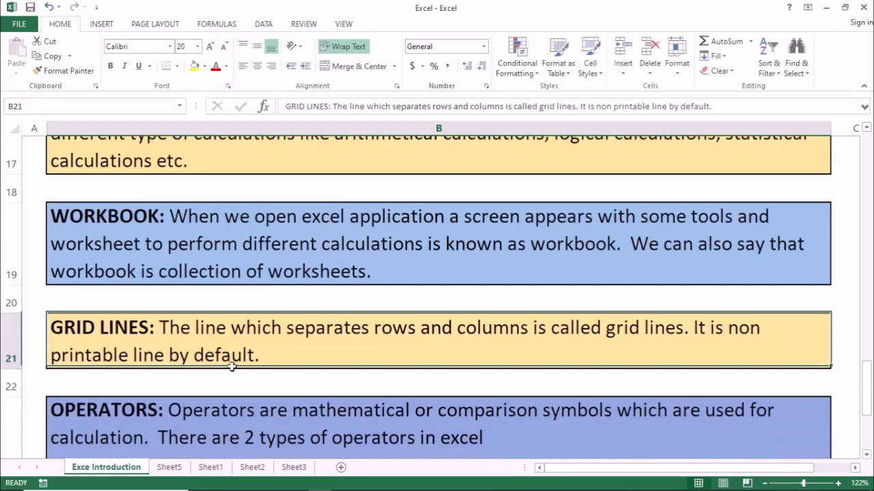
key("Up")
key("Up")
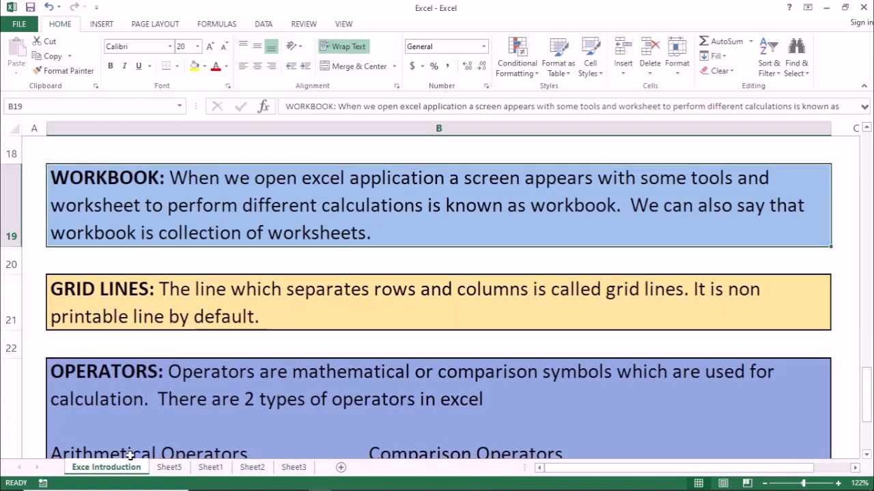
- Look through the workbook's other worksheets, Sheet5, Sheet3, Sheet2 and Sheet1, and return to the Exce Introduction sheet
left_click(166, 469)
left_click(294, 468)
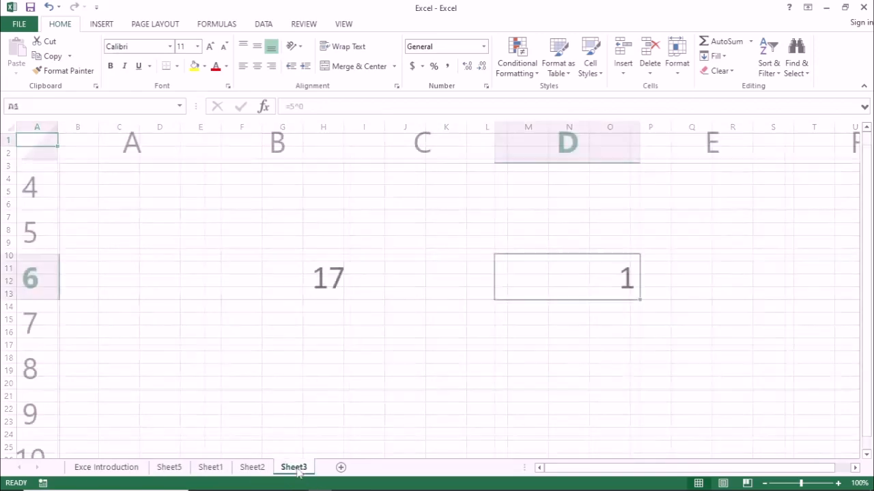
left_click(251, 468)
left_click(208, 469)
left_click(171, 468)
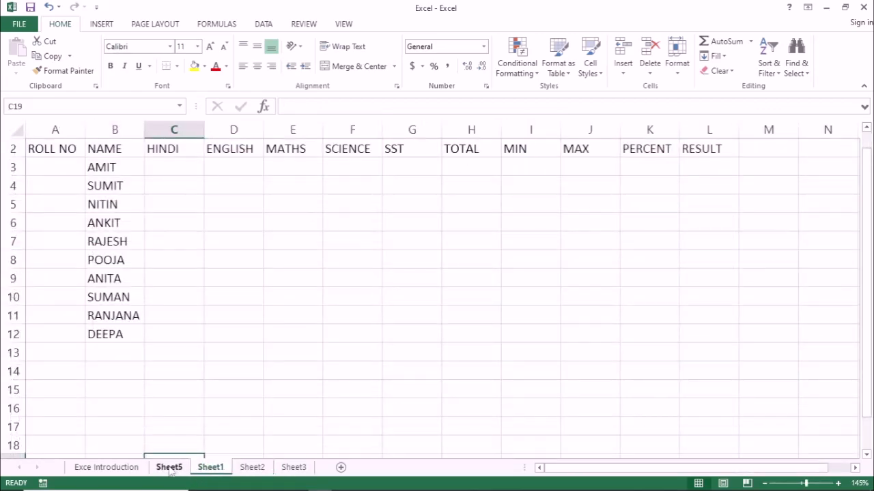
left_click(133, 468)
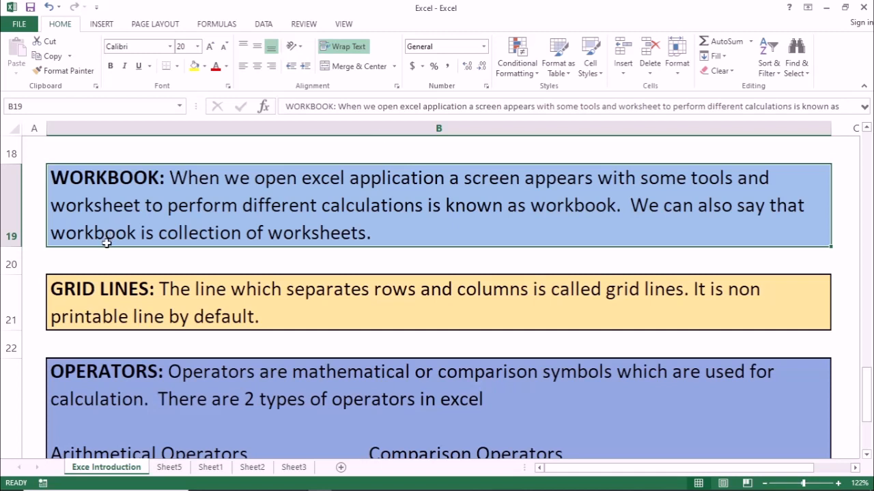
- Select cell B21 and read the GRID LINES definition
left_click(123, 269)
left_click(155, 288)
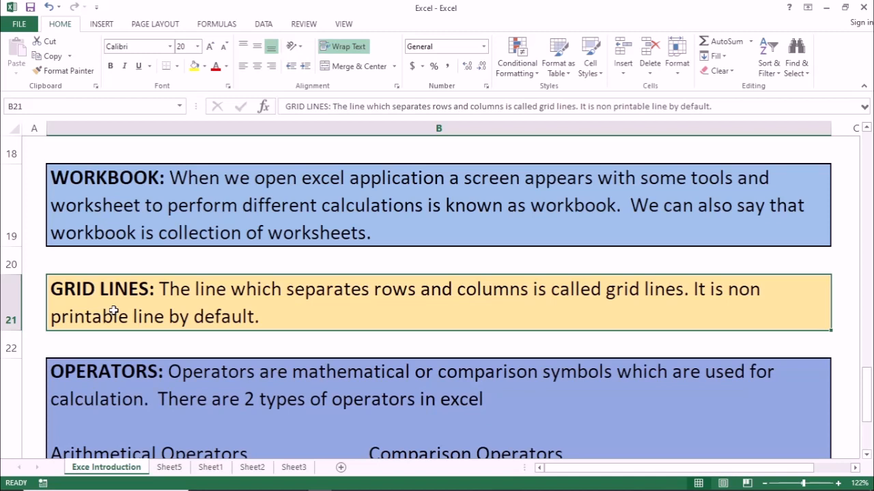
key("Down")
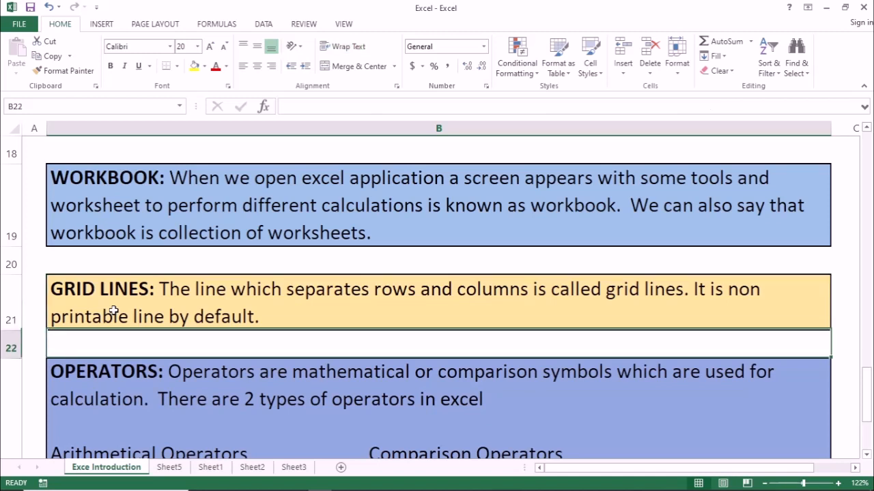
key("Up")
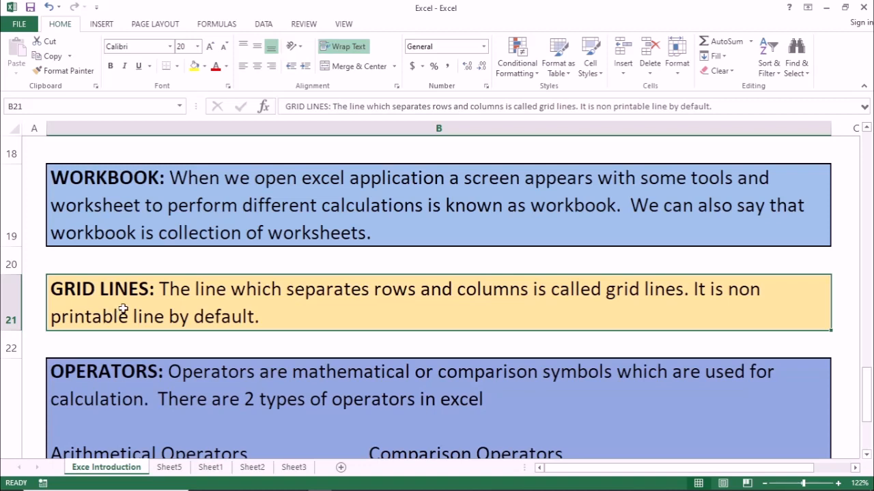
- Select cell B23 and read the OPERATORS definition with its arithmetical and comparison symbols
scroll(123, 308, "down", 2)
scroll(123, 308, "up", 2)
left_click(218, 428)
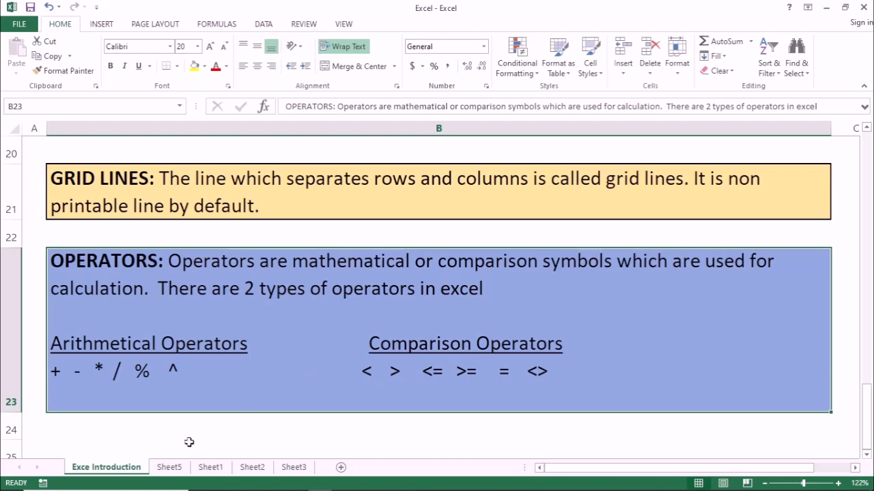
scroll(198, 392, "up", 3)
scroll(196, 388, "down", 3)
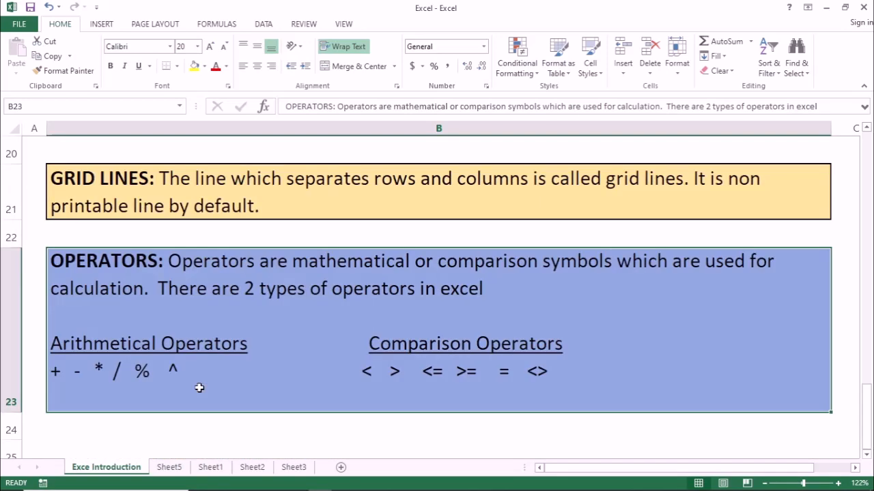
- Open Sheet1 and look over the mark sheet's title and first column cells, ending on A1
left_click(168, 467)
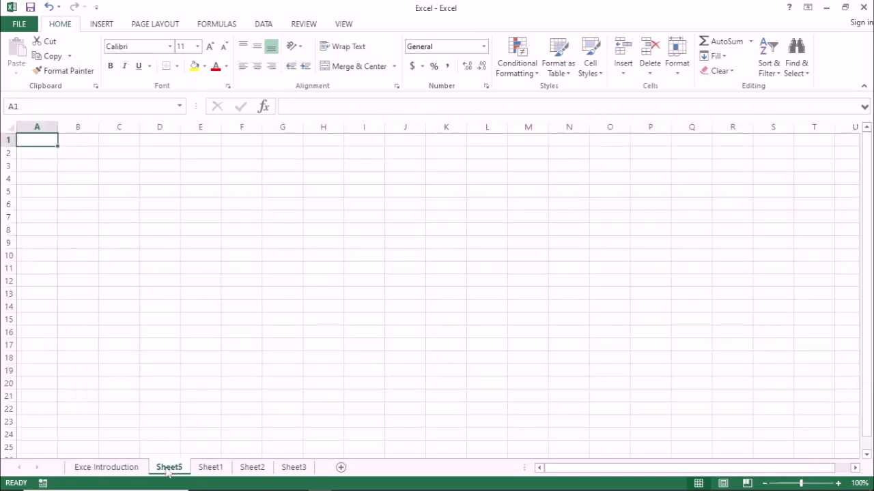
left_click(209, 467)
scroll(130, 318, "up", 1)
left_click(54, 171)
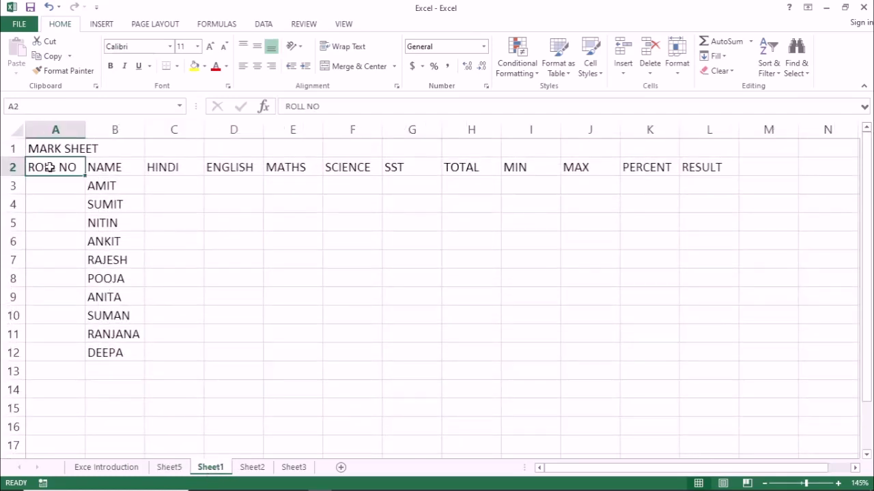
key("Up")
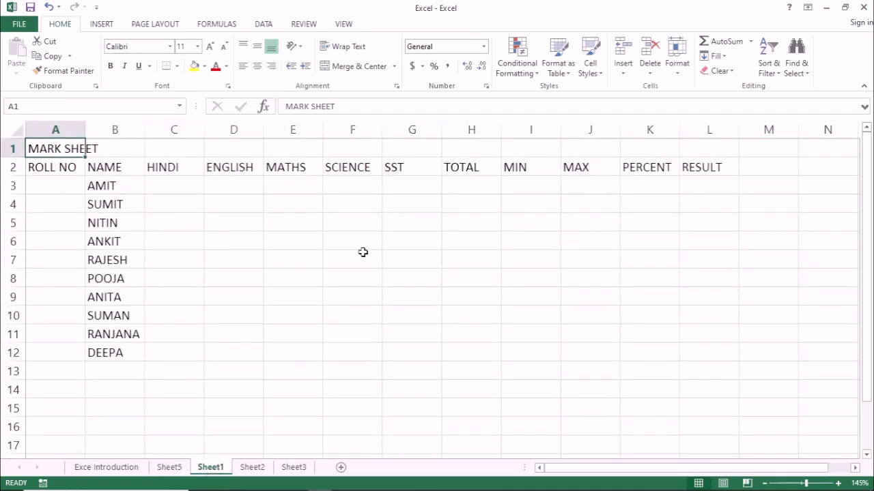
key("Down")
key("Down")
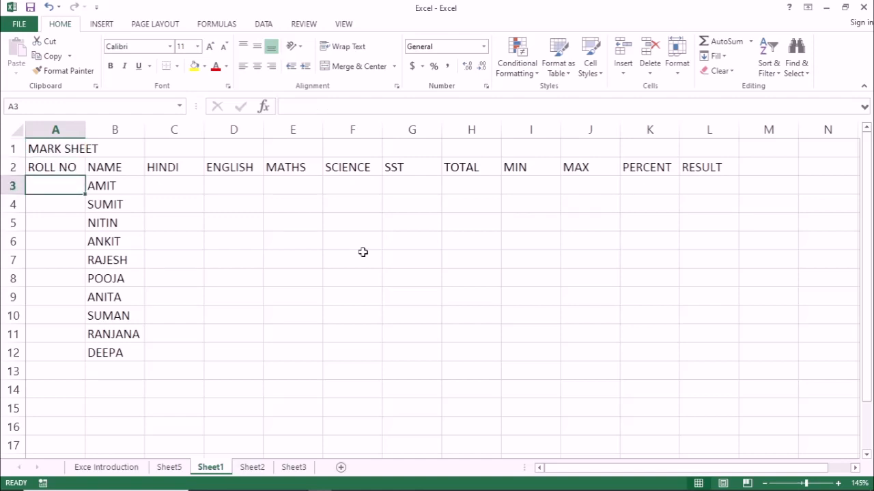
key("Up")
key("Up")
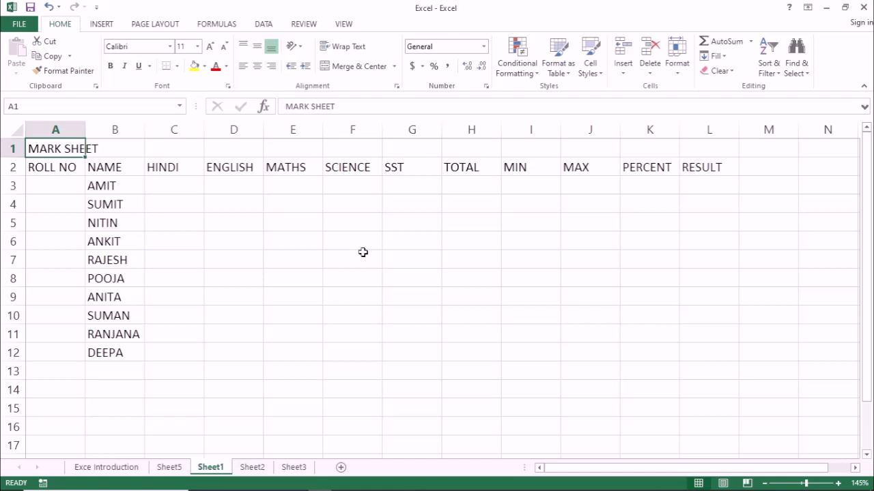
- Merge and center the MARK SHEET title across A1:L1
key("Down")
key("Up")
key("shift+Right")
key("shift+Right")
key("shift+Right")
key("shift+Right")
key("shift+Right")
key("shift+Right")
key("shift+Right")
key("shift+Right")
key("shift+Right")
key("shift+Right")
key("shift+Right")
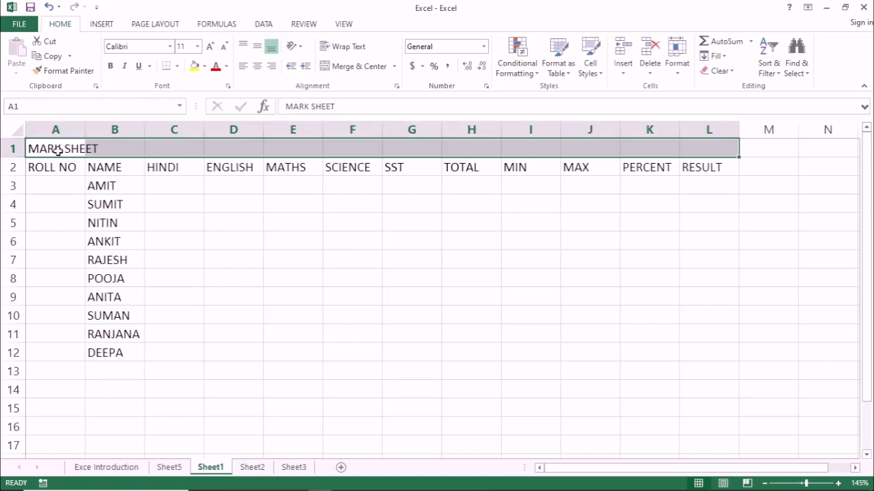
left_click(355, 67)
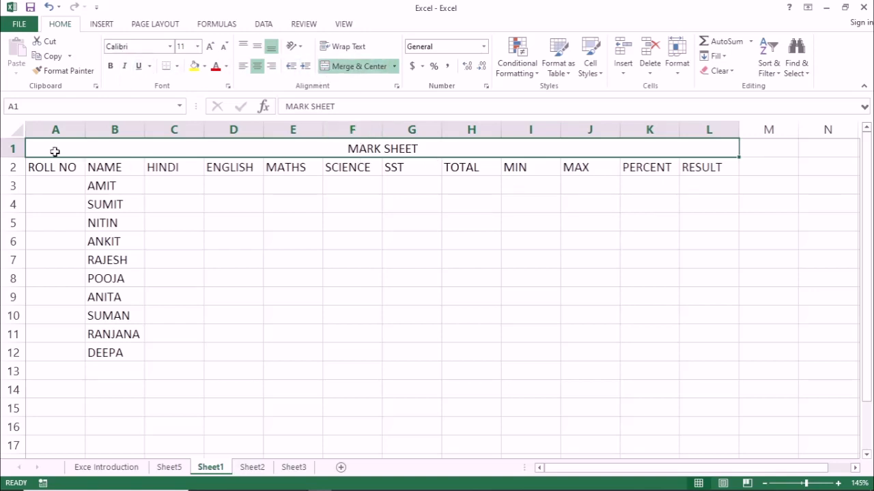
- Try merging and centering the empty range E5:G11, and undo the merge
left_click_drag(277, 231, 438, 338)
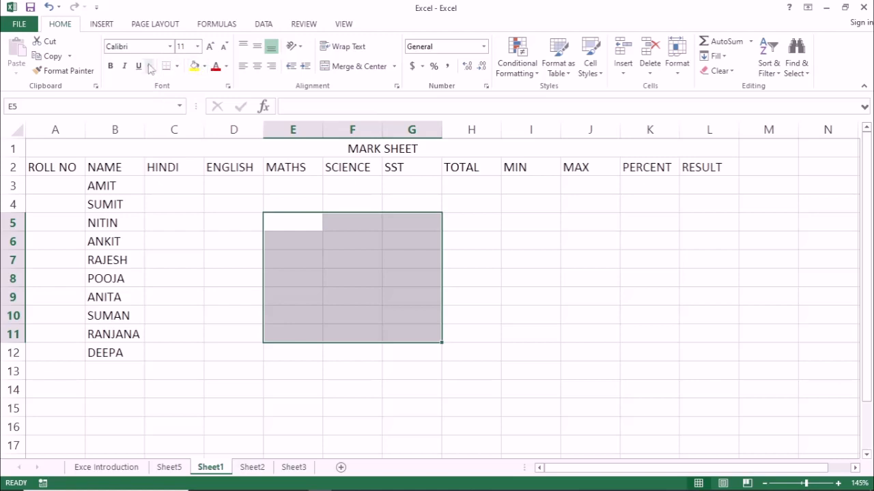
left_click(333, 66)
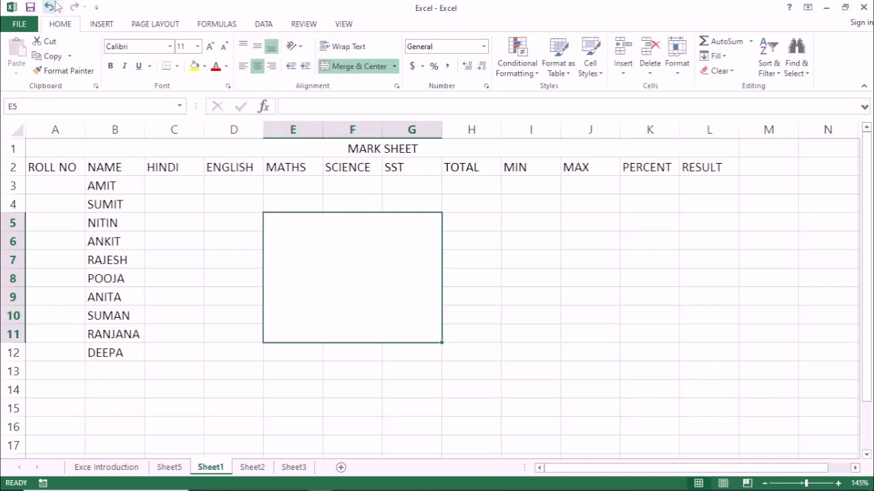
left_click(49, 6)
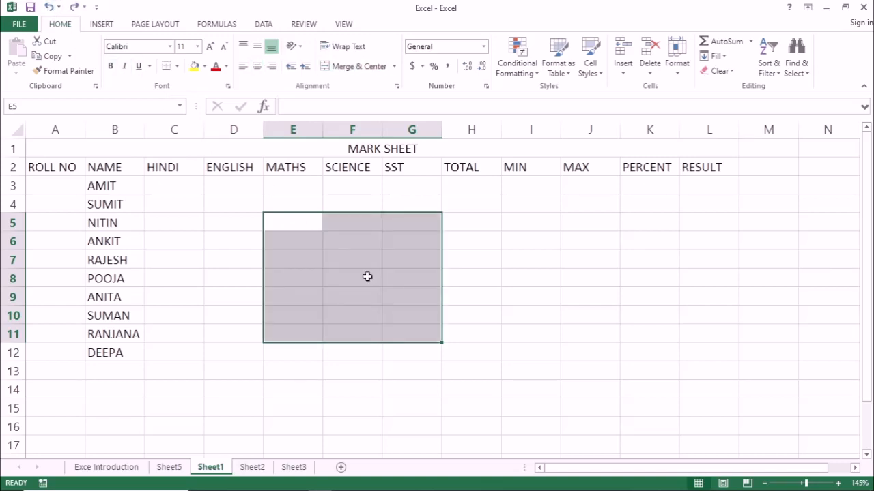
left_click(297, 242)
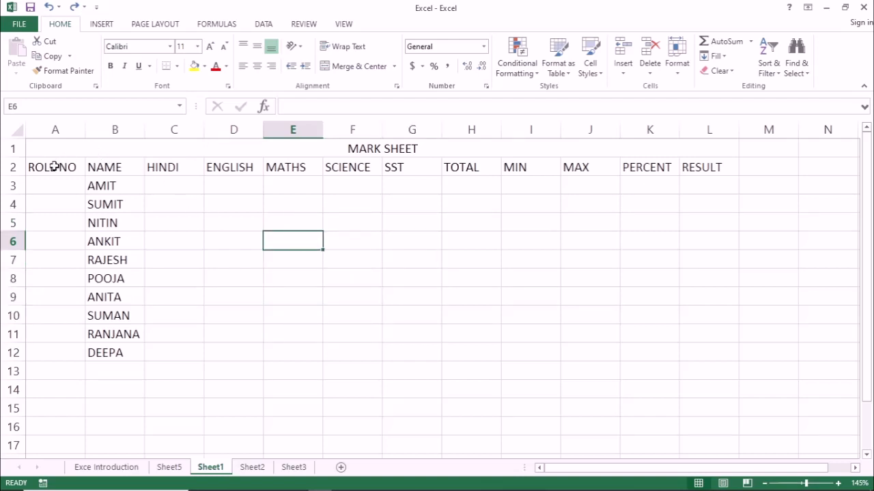
- Apply all borders to the mark sheet table in A2:L12
left_click_drag(61, 166, 704, 348)
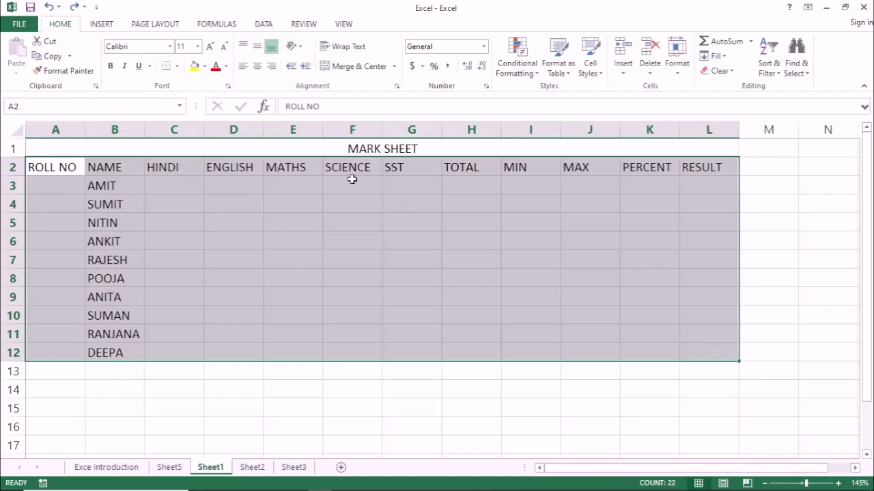
left_click(176, 66)
left_click(178, 176)
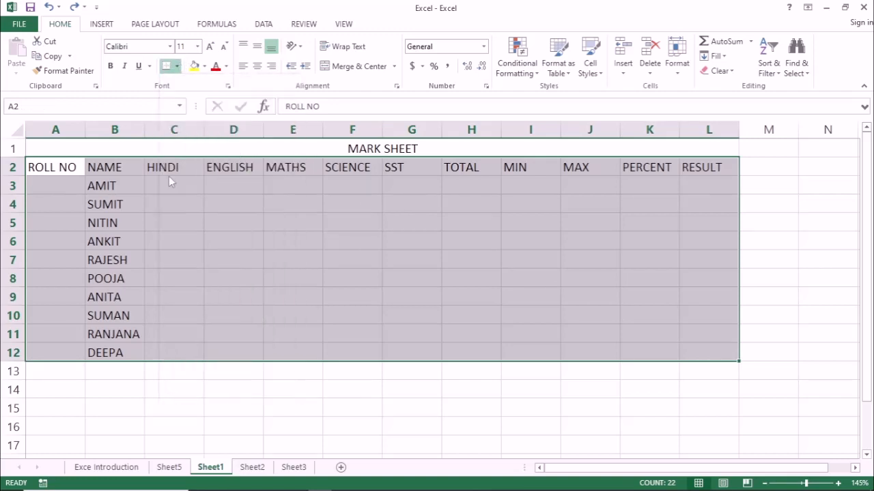
left_click(235, 238)
- Fill the mark sheet's header row A2:L2 with a light gold color
left_click_drag(49, 171, 694, 170)
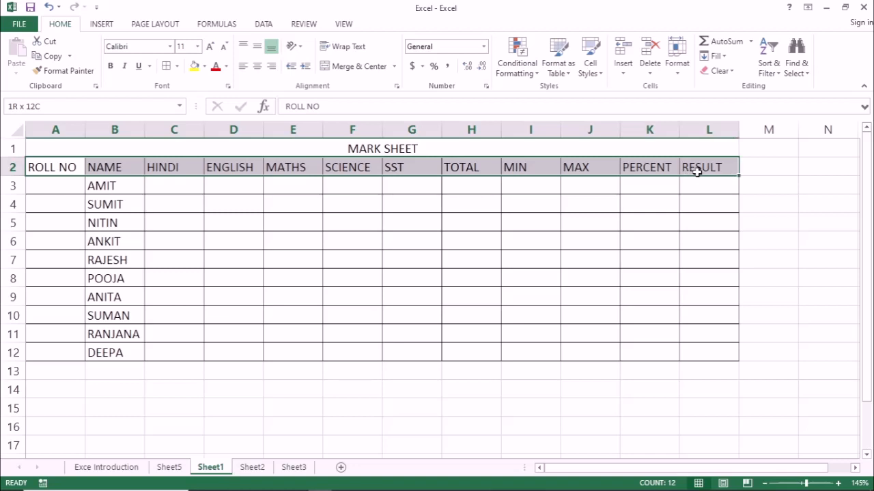
left_click(203, 66)
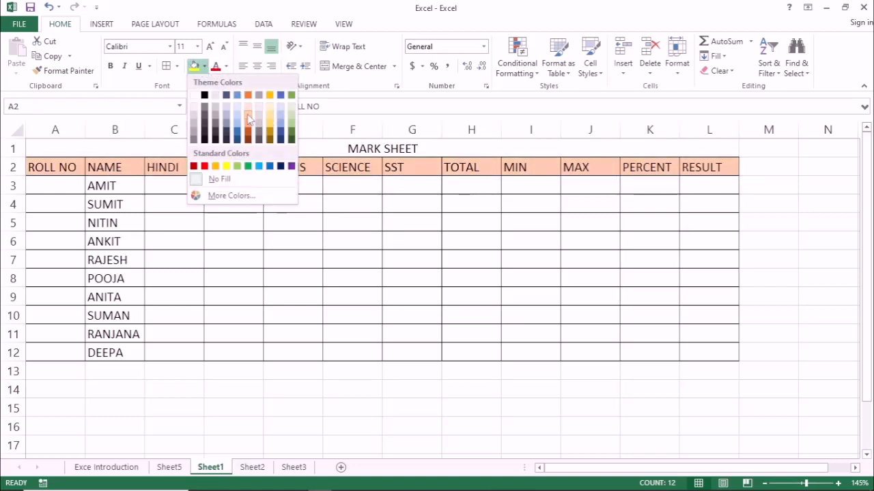
left_click(272, 116)
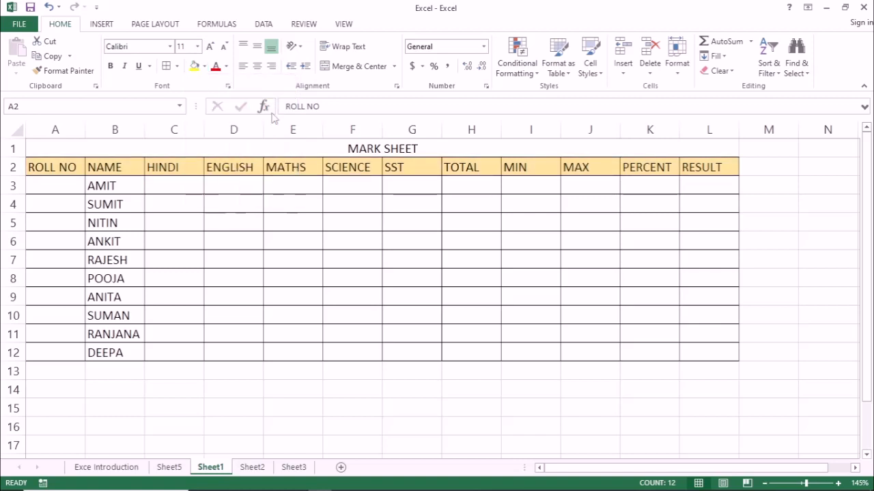
left_click(317, 246)
- Make the MARK SHEET title bold and underlined, and enlarge its font by several sizes
left_click(253, 152)
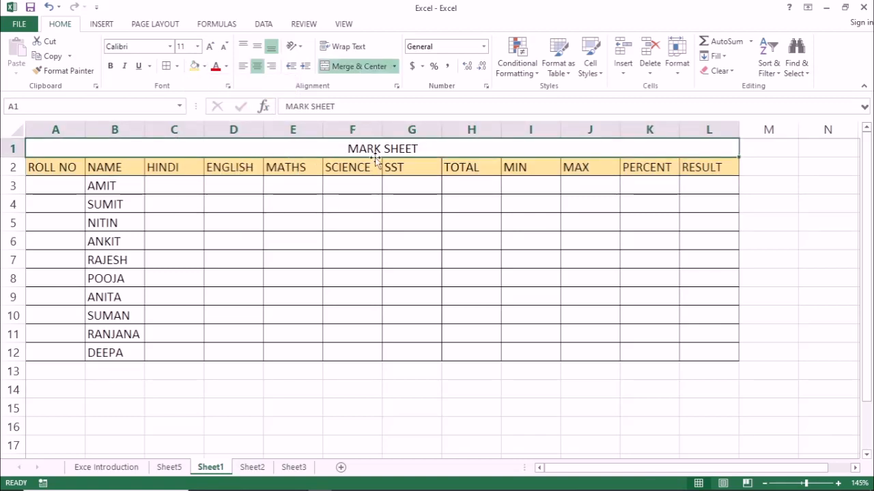
left_click(109, 66)
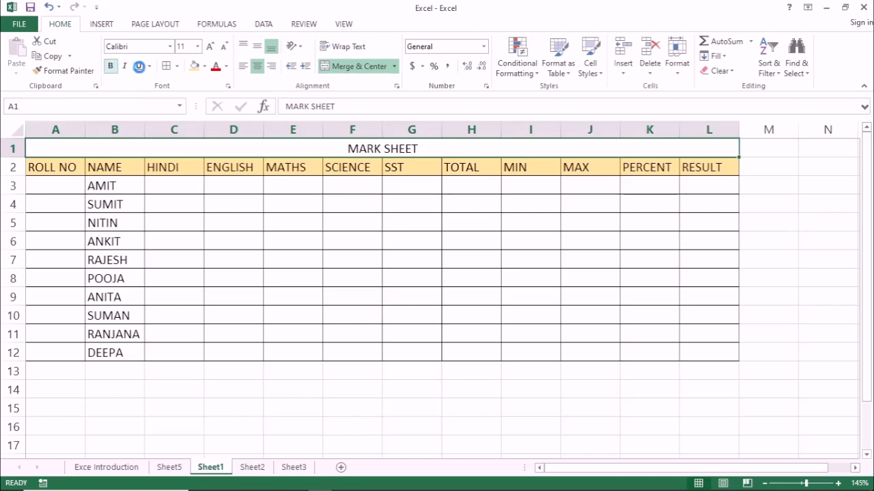
left_click(139, 66)
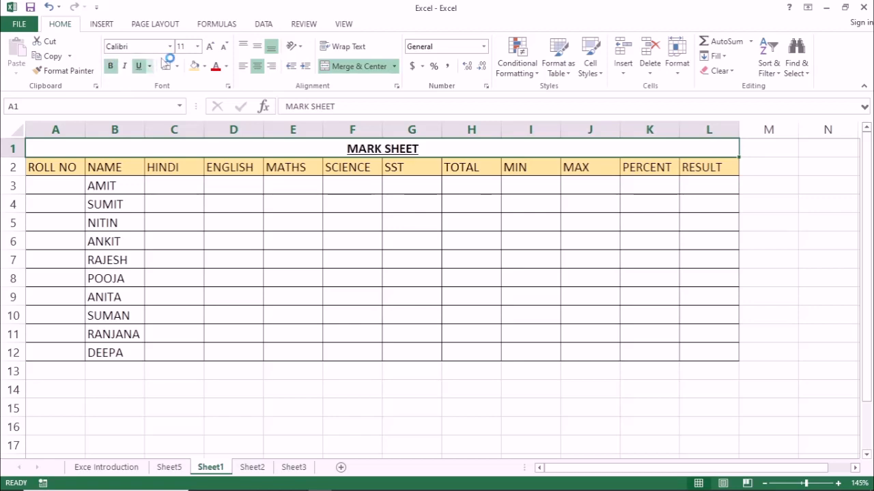
left_click(210, 46)
left_click(210, 46)
left_click(210, 46)
left_click(210, 46)
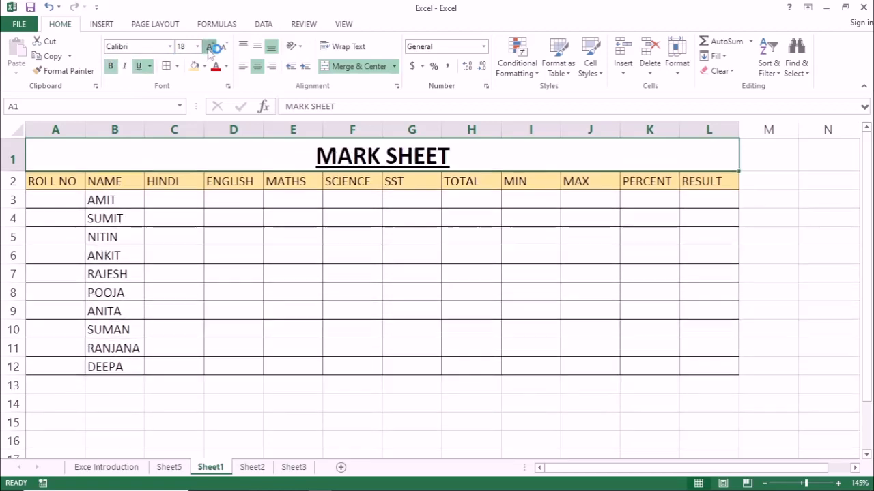
left_click(210, 46)
left_click(210, 47)
left_click(210, 47)
left_click(210, 47)
left_click(269, 247)
- Enter the first two roll numbers, 1 in A3 and 2 in A4
left_click(158, 212)
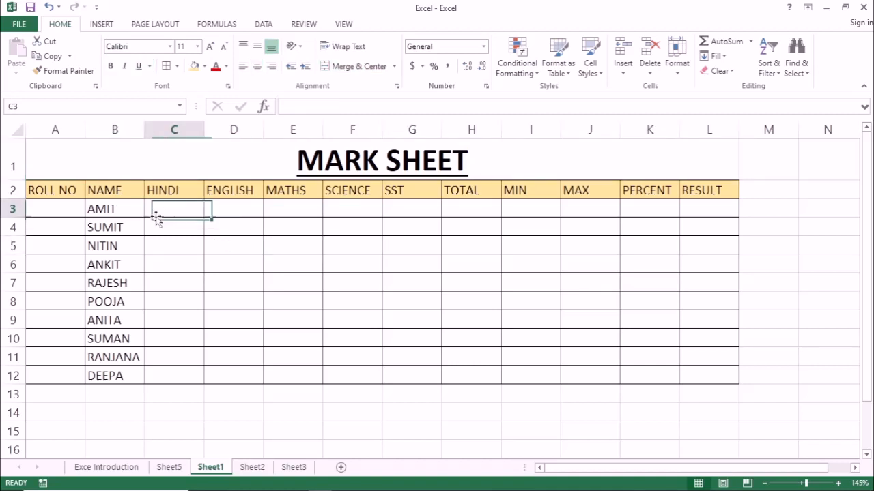
key("Left")
key("Left")
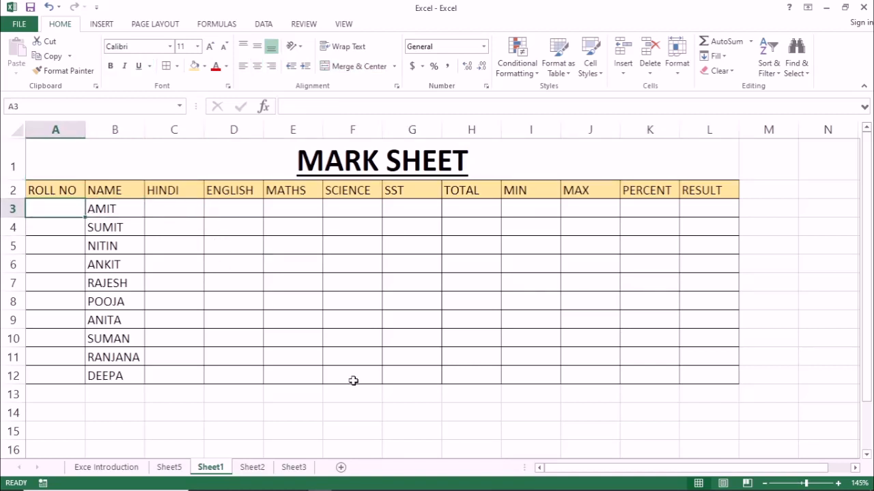
type("1")
key("Return")
type("2")
key("Return")
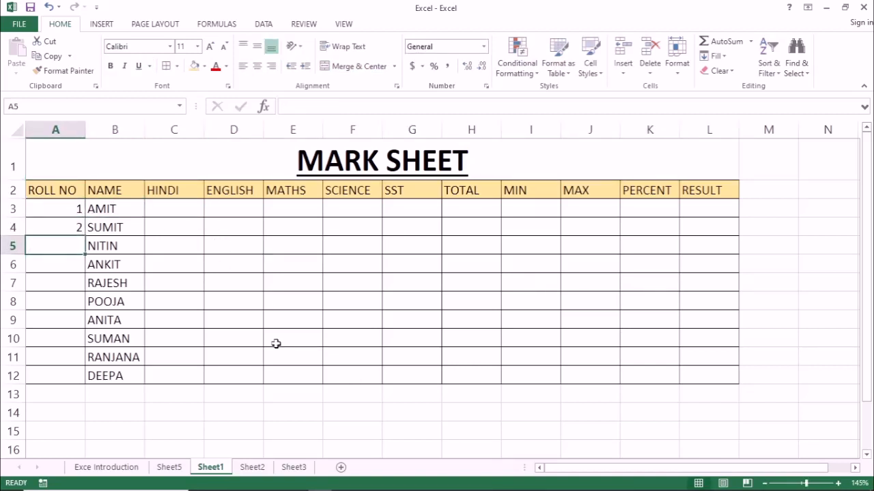
- Extend the roll number series from A3:A4 down to A12 with AutoFill
left_click_drag(68, 209, 68, 228)
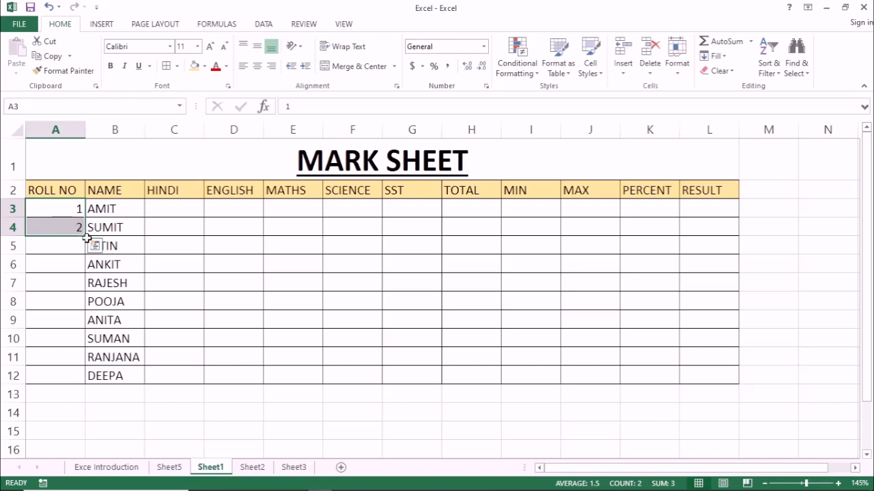
left_click_drag(84, 235, 80, 264)
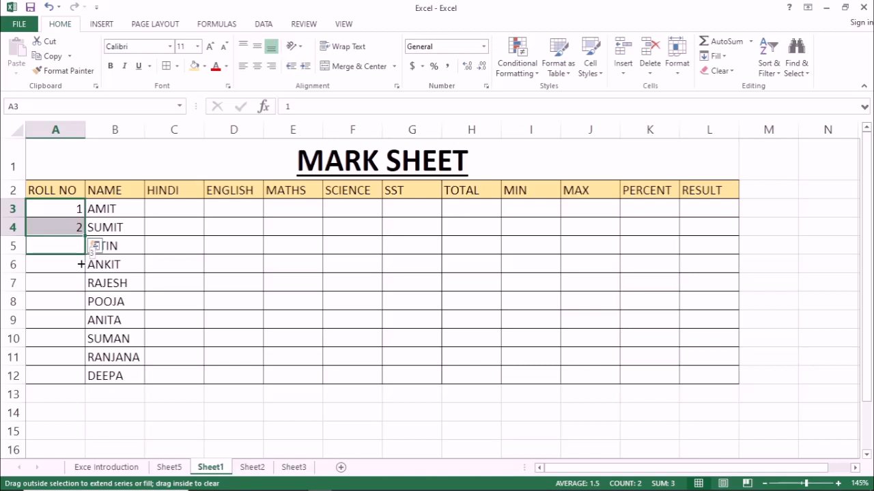
left_click_drag(81, 264, 70, 387)
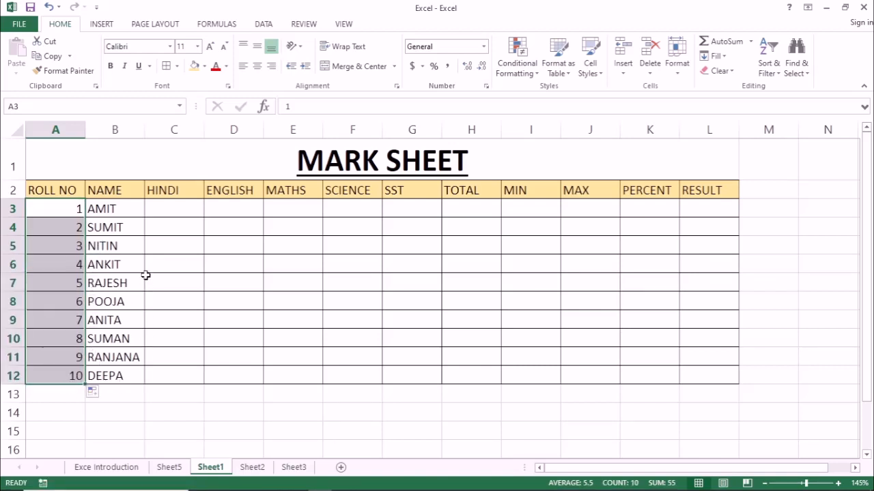
left_click(197, 275)
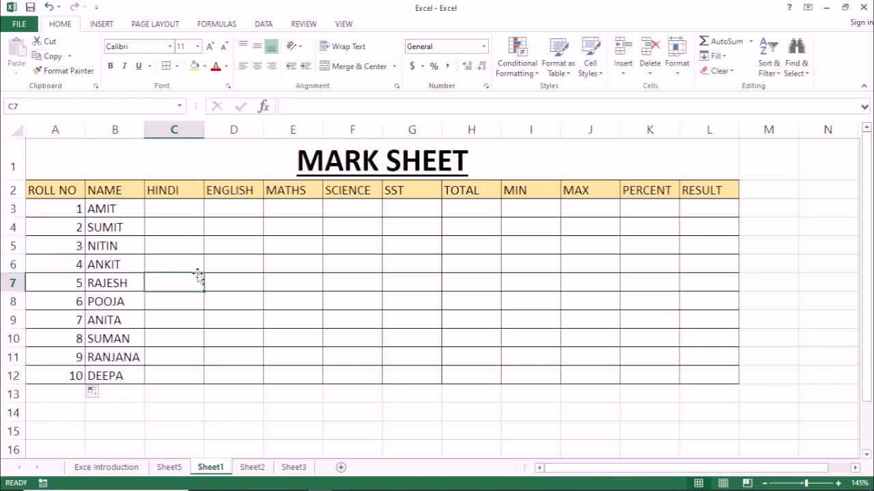
- Enter the formula =RANDBETWEEN(10,100) in C3 for the first student's HINDI mark
left_click(174, 216)
left_click_drag(174, 216, 400, 378)
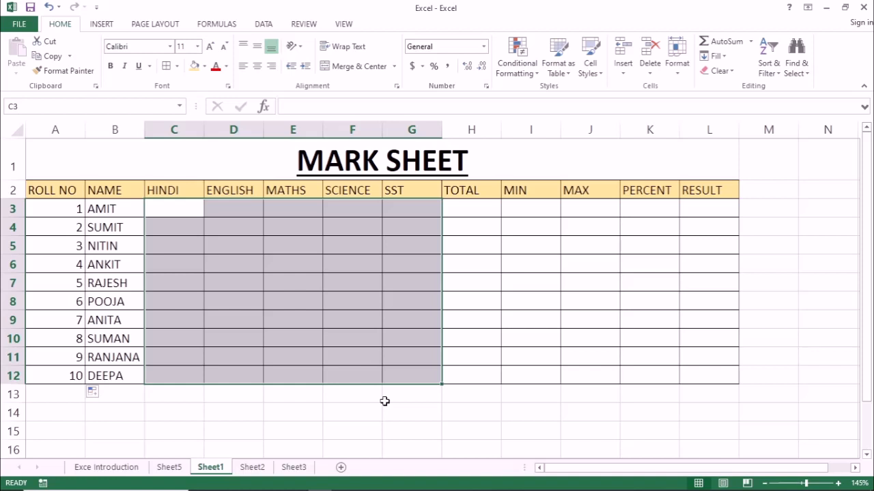
key("Left")
key("Right")
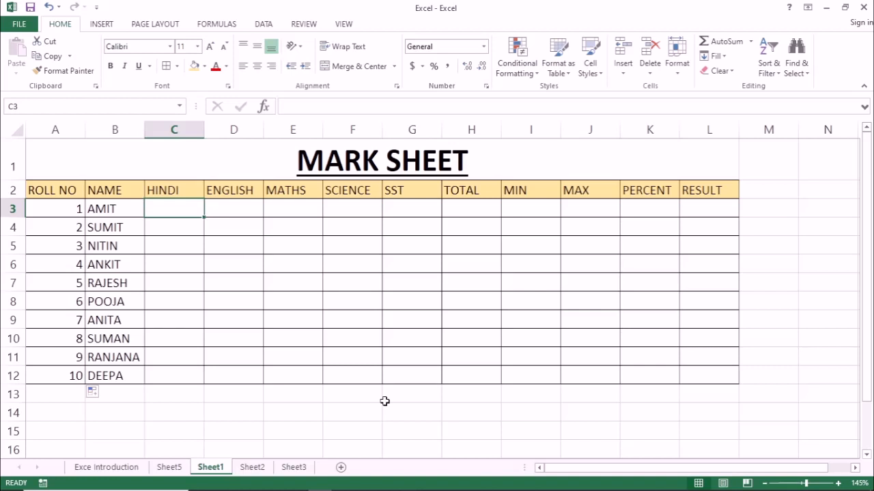
type("=rand")
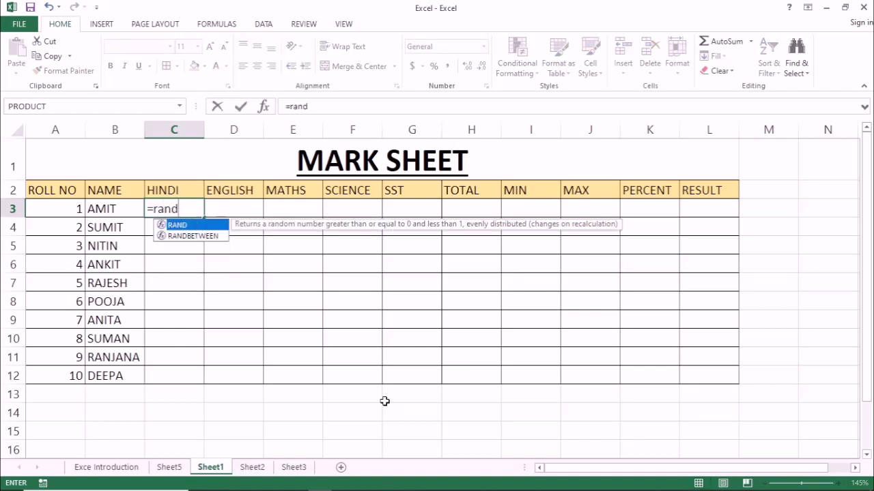
key("Down")
key("Tab")
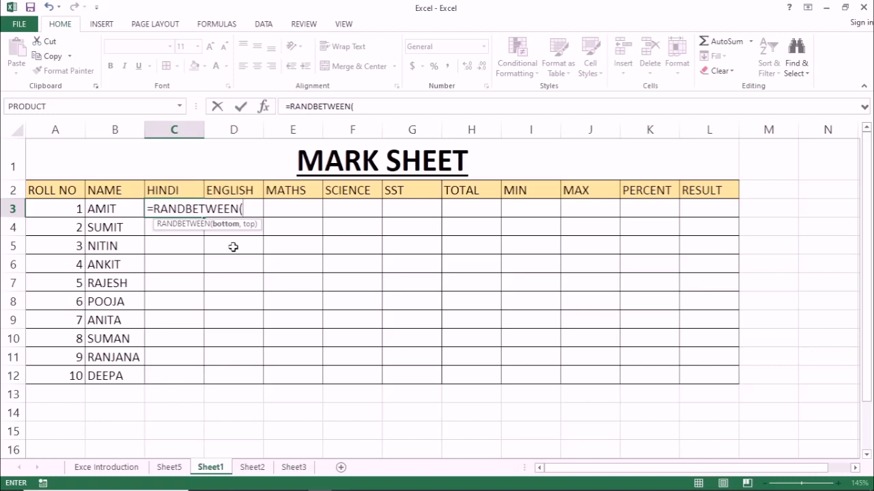
type("10,100")
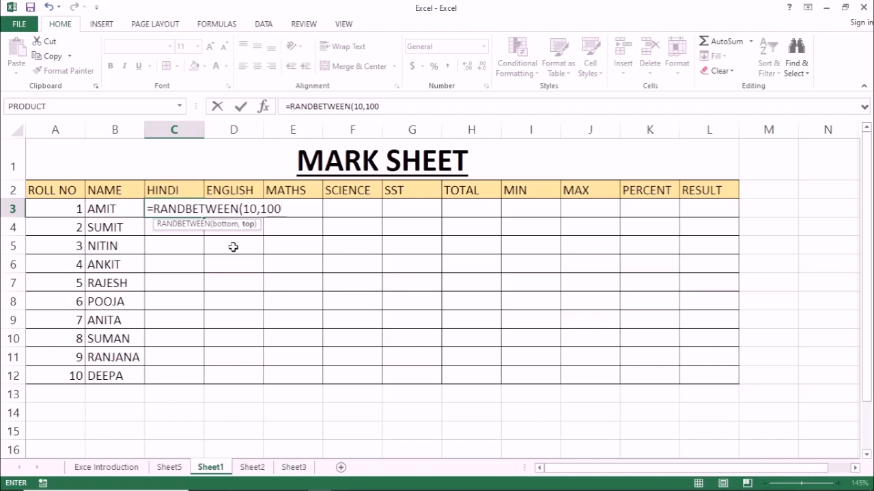
type(")")
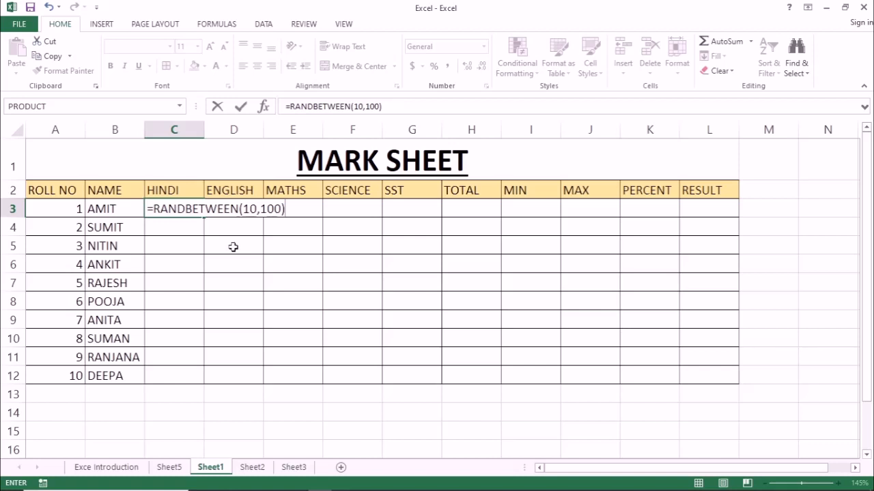
key("Return")
- Copy the random mark formula from C3 to all subject cells in C3:G12
key("Up")
key("ctrl+c")
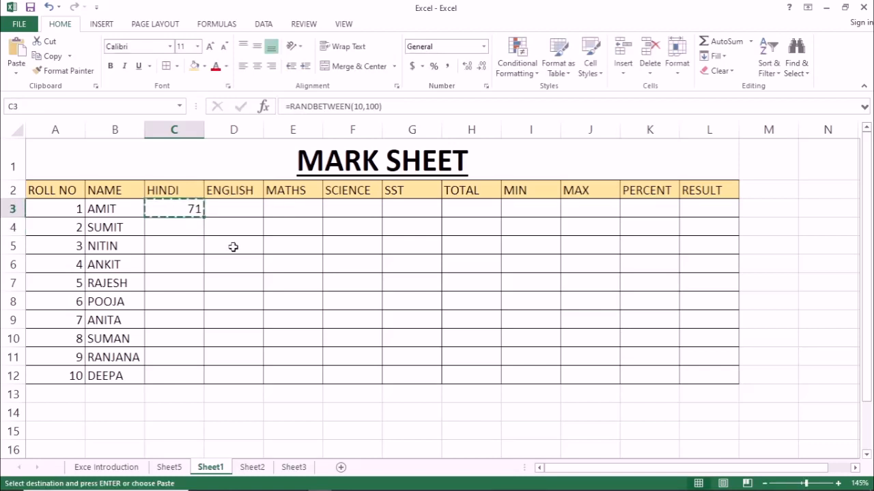
key("shift+Right")
key("shift+Right")
key("shift+Right")
key("shift+Right")
key("shift+Down")
key("shift+Down")
key("shift+Down")
key("shift+Down")
key("shift+Down")
key("shift+Down")
key("shift+Down")
key("shift+Down")
key("shift+Down")
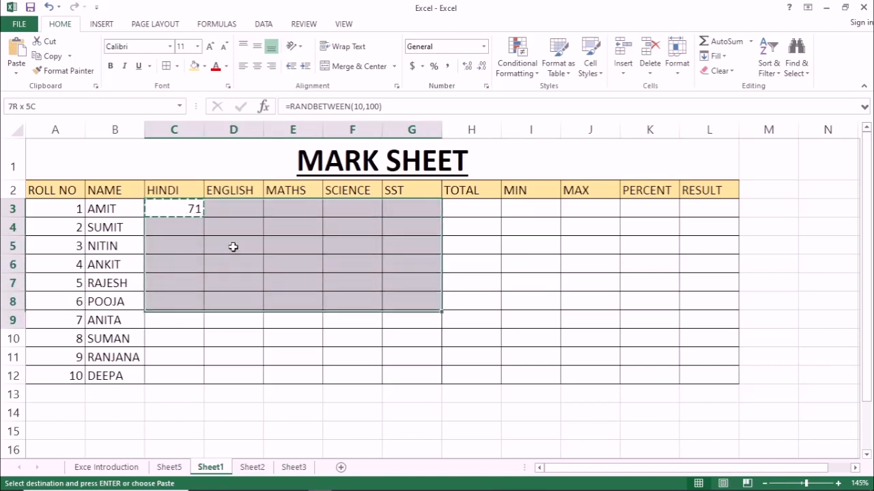
key("ctrl+v")
key("Return")
key("Down")
key("Down")
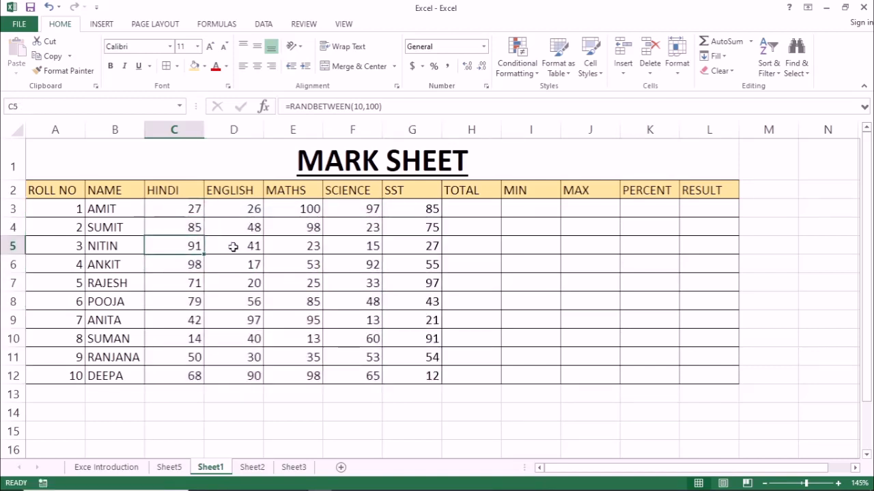
- Look over the generated marks and their formulas in the first two students' subject cells
key("Up")
key("Right")
key("Right")
key("Right")
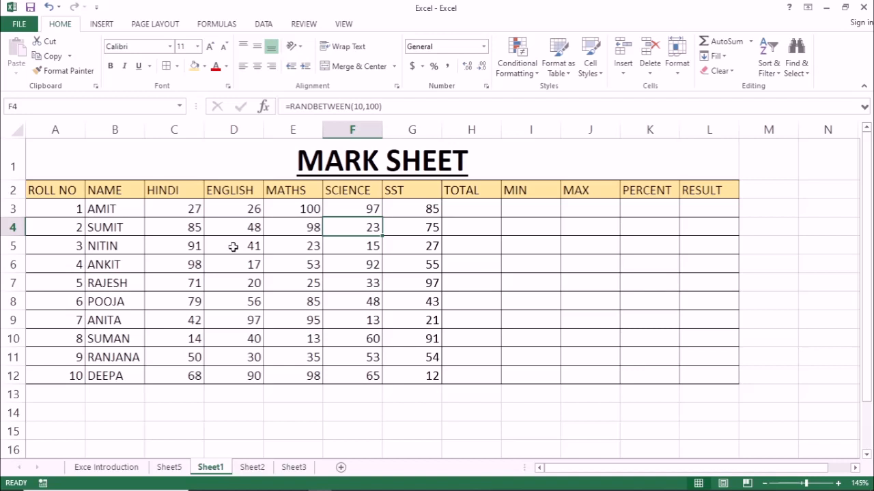
key("Up")
key("Up")
key("Left")
key("Down")
key("Left")
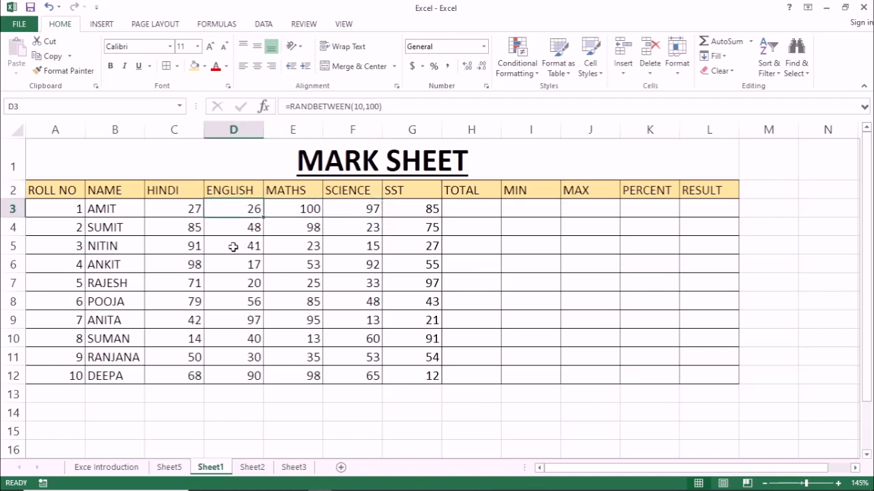
- Enter the test text hello in L3 under RESULT to make the random marks recalculate
key("Right")
key("Right")
key("Right")
key("Right")
key("Right")
key("Right")
key("Right")
key("Right")
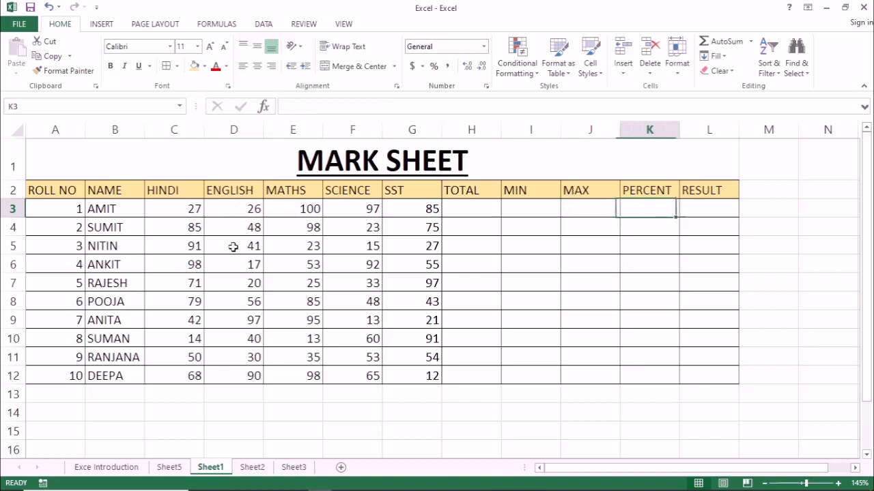
key("Right")
key("Left")
key("Left")
key("Right")
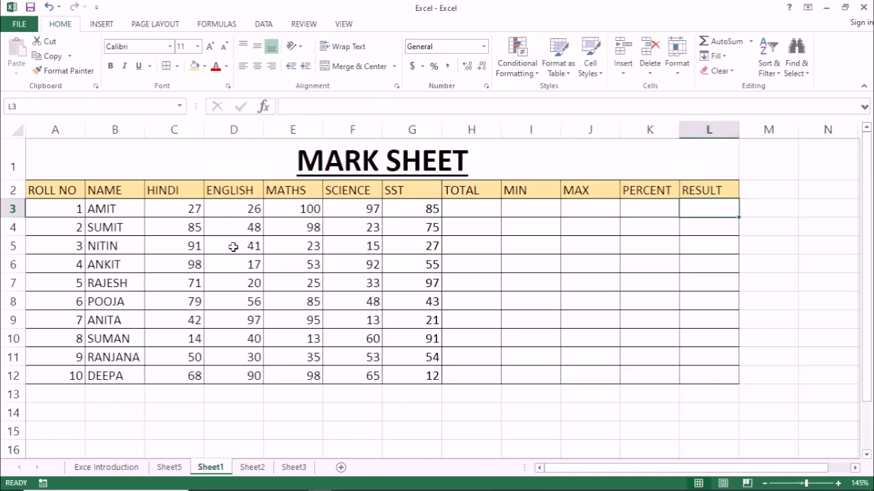
type("hello")
key("Return")
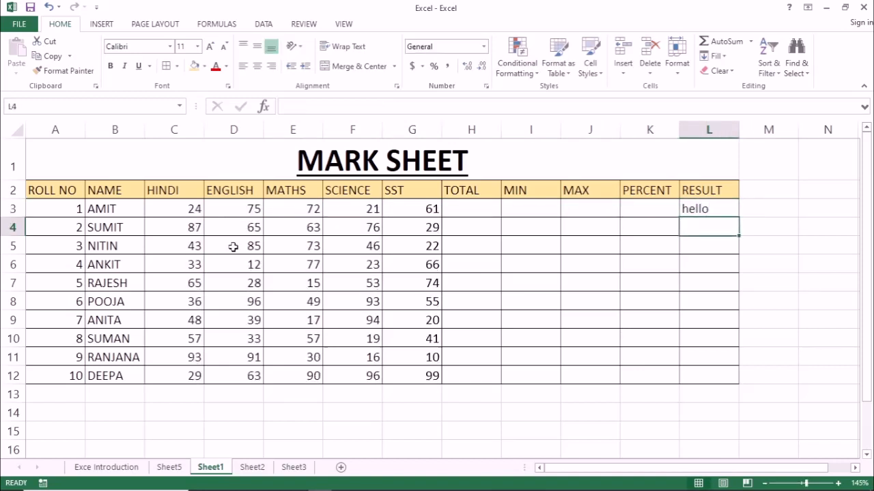
- Examine the recalculated marks along row 3 from the RESULT cell back to C3
key("Up")
key("Left")
key("Left")
key("Left")
key("Left")
key("Left")
key("Left")
key("Left")
key("Left")
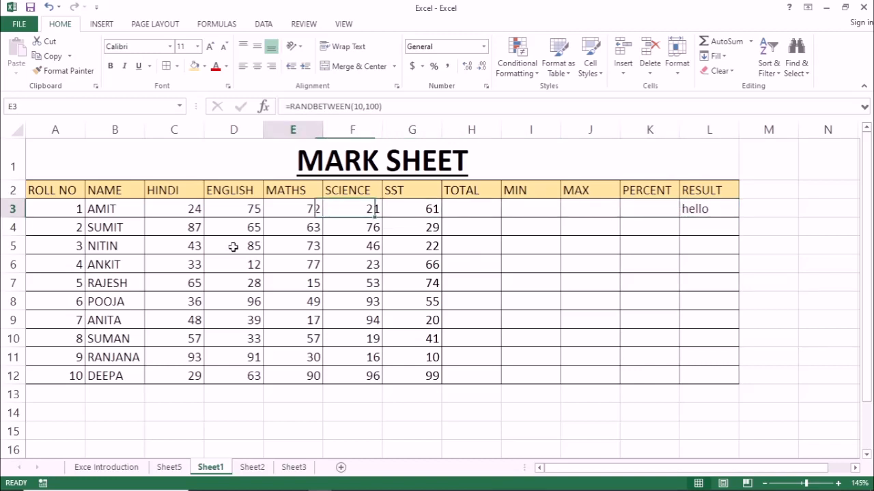
key("Left")
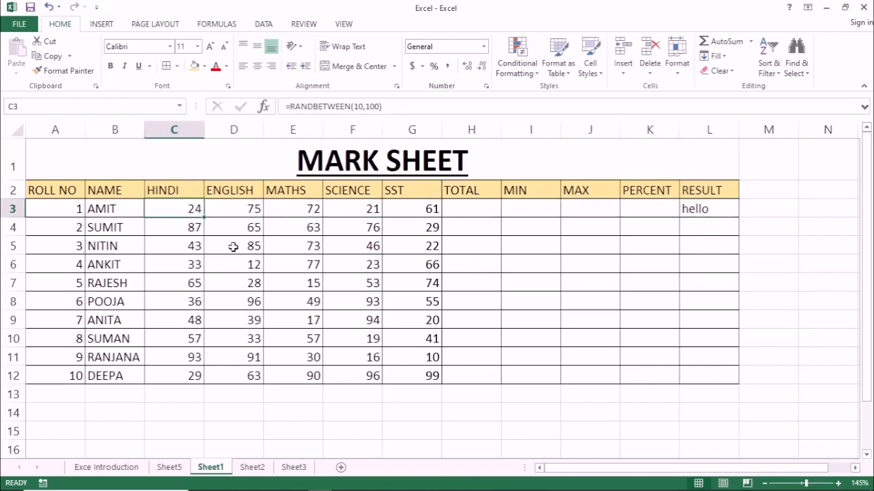
- Replace the test text in L3 with dfdf and enter fdsfdsf in L4 to trigger further recalculation
key("Right")
key("Right")
key("Right")
key("Right")
key("Right")
key("Right")
key("Right")
key("Right")
key("Right")
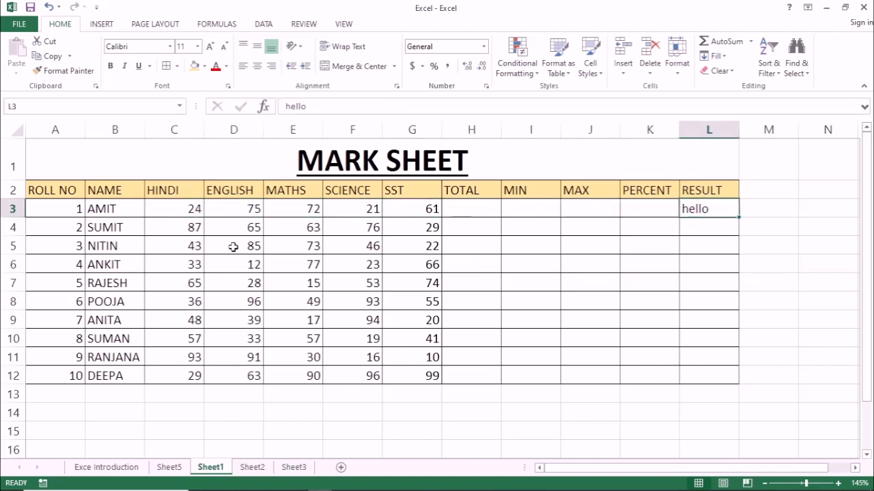
type("dfdf")
key("Return")
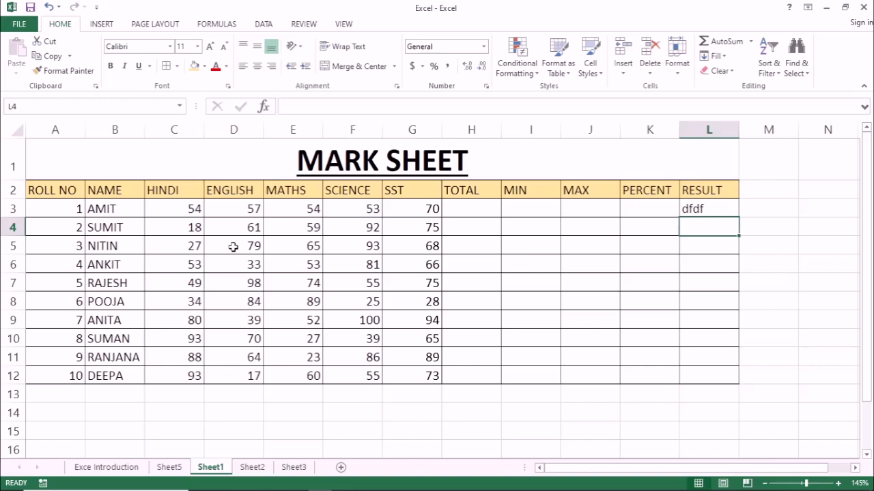
type("fdsfdsf")
key("Return")
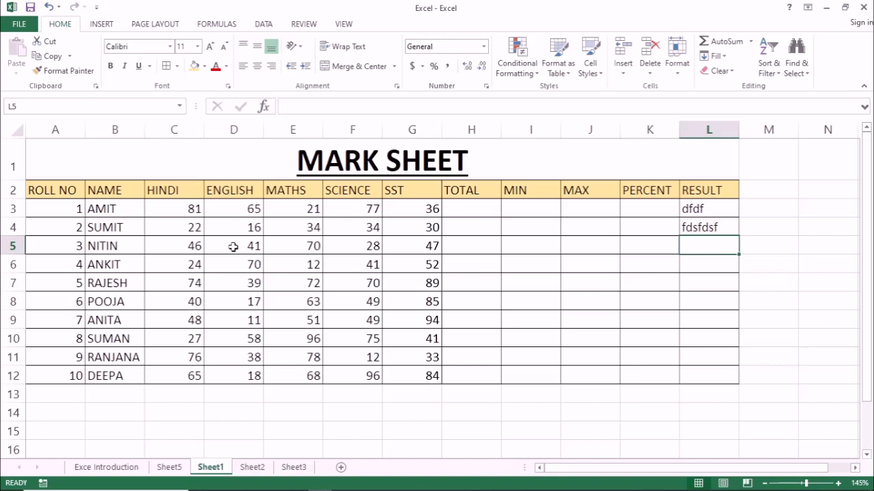
- Clear the test entries from L3:L4 and return to the HINDI mark in C3
key("Up")
key("Up")
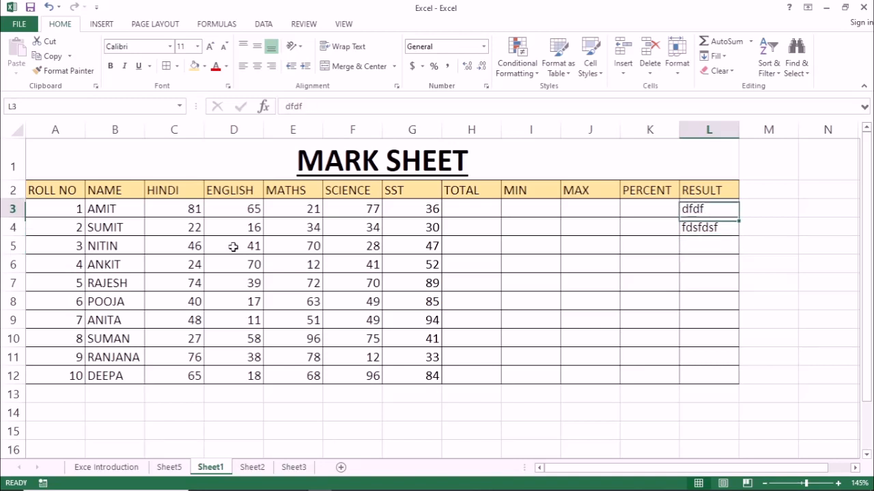
key("shift+Down")
key("Delete")
key("Left")
key("Left")
key("Left")
key("Left")
key("Left")
key("Left")
key("Left")
key("Left")
key("Left")
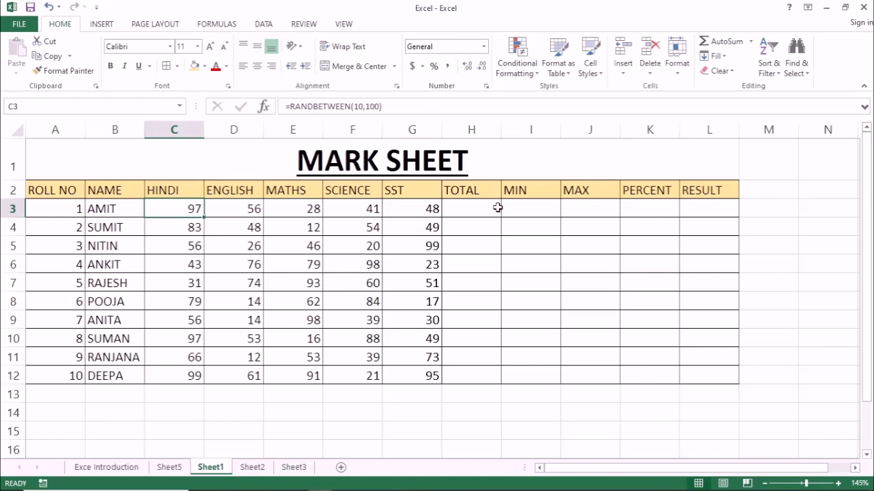
- Enter the test value 85 in I3 under MIN to trigger recalculation of the random marks
left_click(526, 211)
type("85")
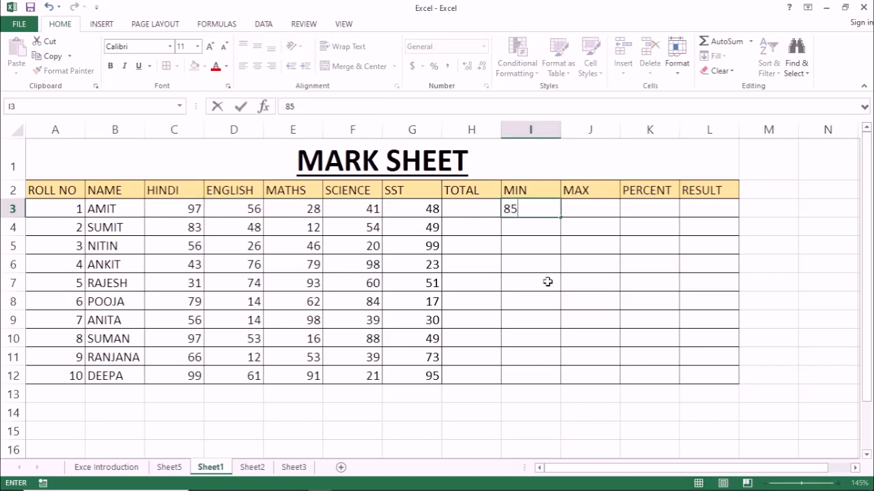
key("Return")
key("Up")
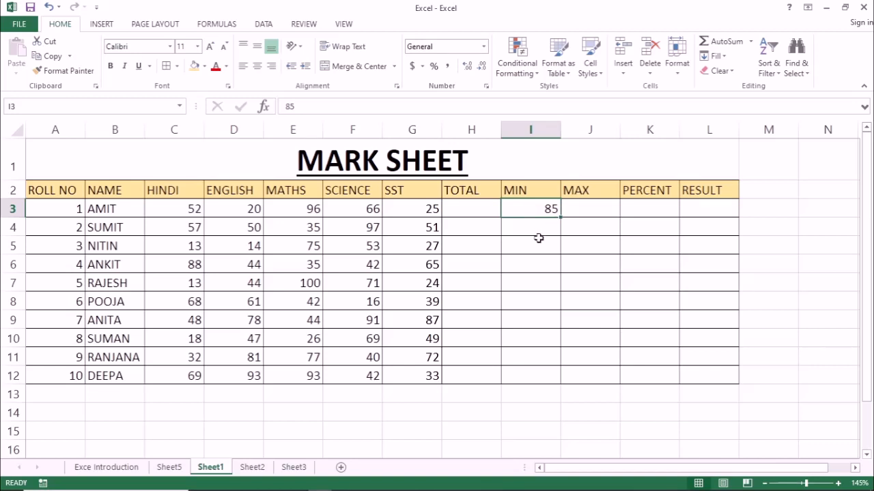
- Clear the test value from I3 and return to the HINDI mark in C3
key("Delete")
key("Left")
key("Left")
key("Left")
key("Left")
key("Left")
key("Left")
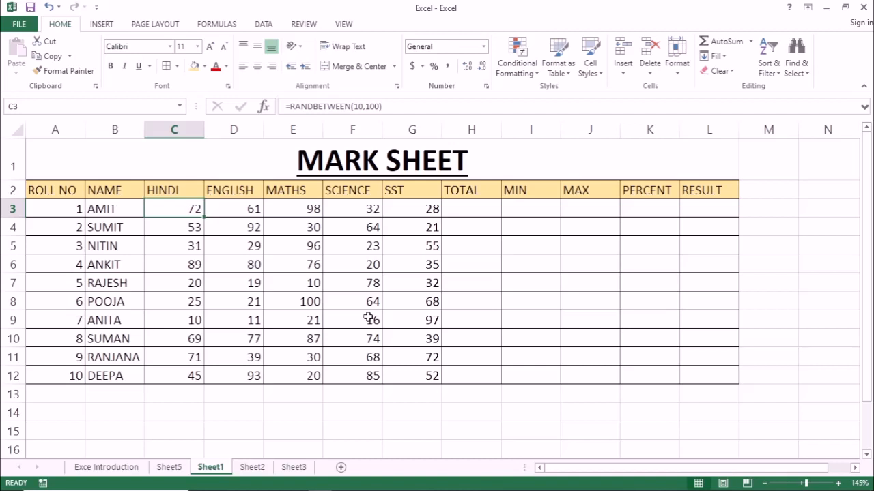
key("shift+Down")
key("shift+Down")
key("shift+Down")
key("shift+Down")
key("shift+Down")
key("shift+Down")
key("shift+Down")
key("shift+Down")
key("shift+Down")
key("shift+Right")
key("shift+Right")
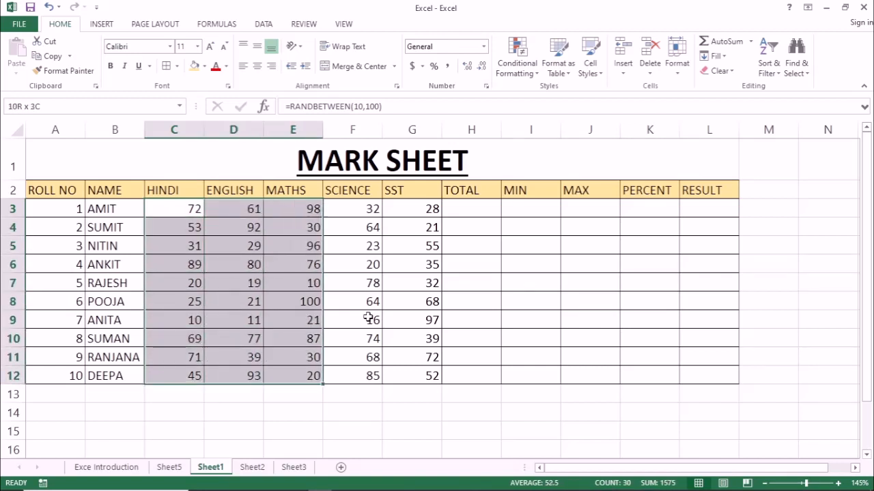
key("shift+Right")
key("shift+Right")
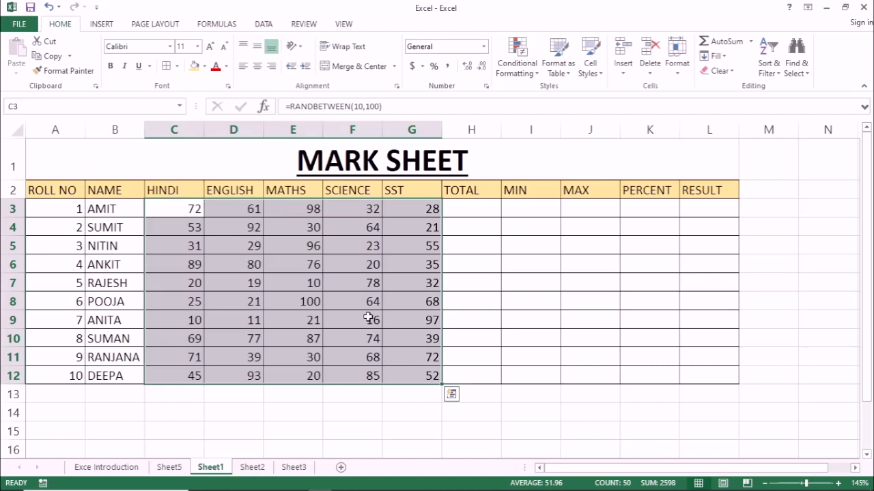
key("Up")
key("Down")
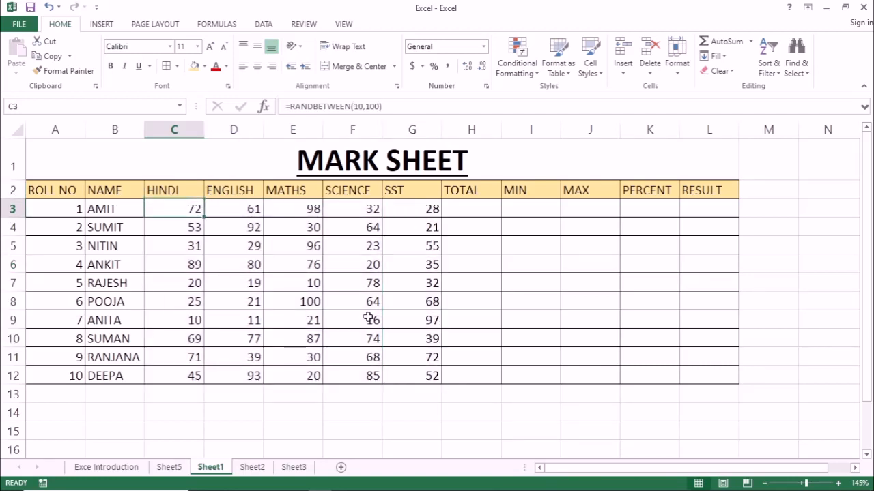
- Copy the whole block of random marks in C3:G12
key("shift+Down")
key("shift+Down")
key("shift+Down")
key("shift+Down")
key("shift+Down")
key("shift+Down")
key("shift+Down")
key("shift+Down")
key("shift+Down")
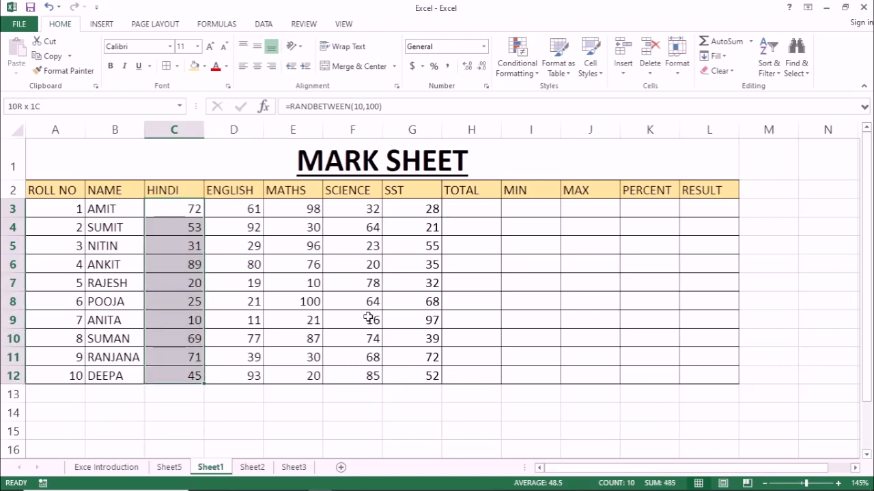
key("shift+Right")
key("shift+Right")
key("shift+Right")
key("shift+Right")
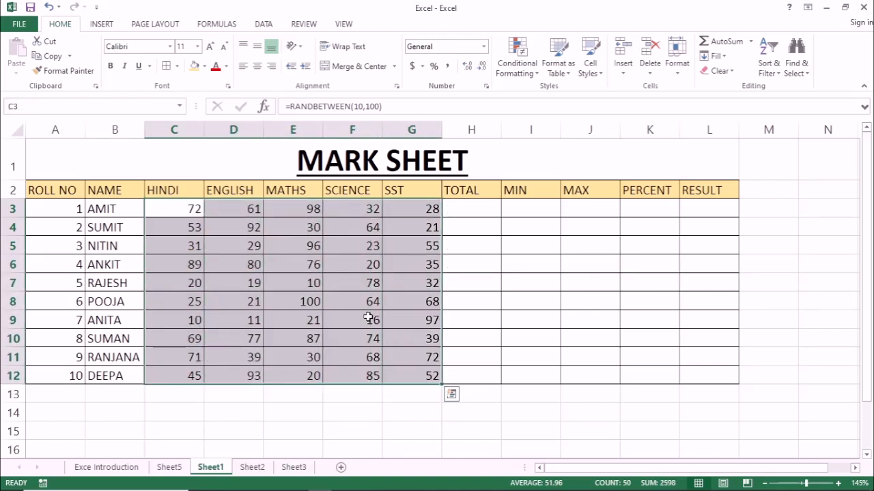
key("ctrl+c")
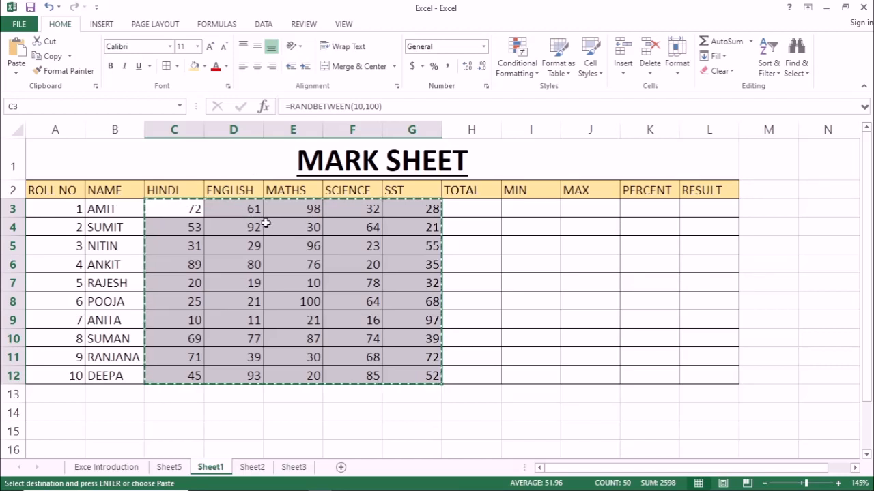
- Paste the copied marks back over themselves from C3 as values only, and check the contents of C3 and D4
left_click(181, 209)
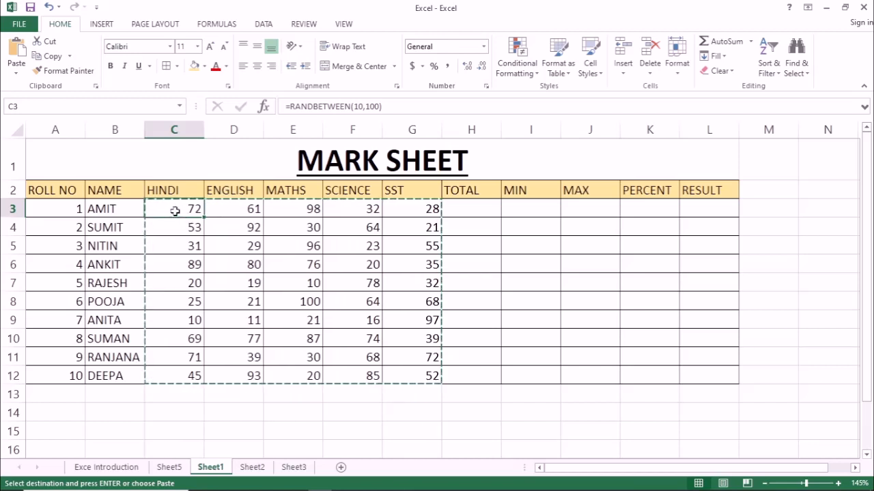
left_click(17, 70)
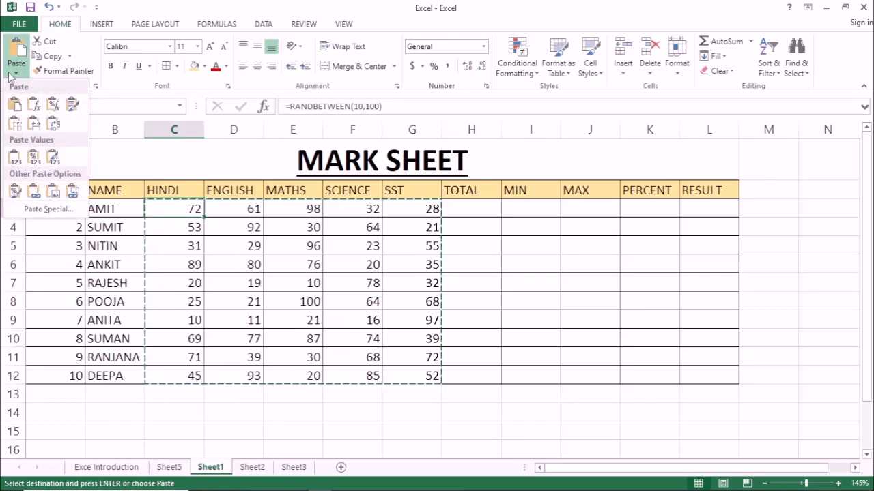
left_click(50, 209)
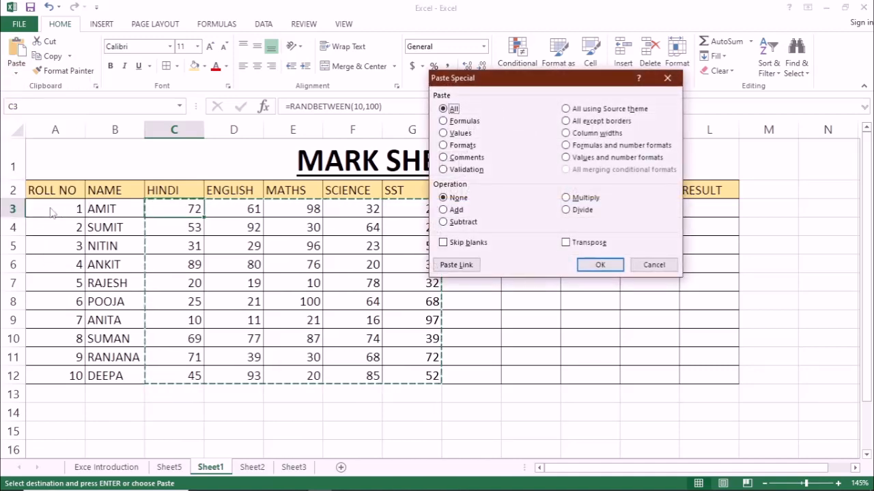
left_click(445, 136)
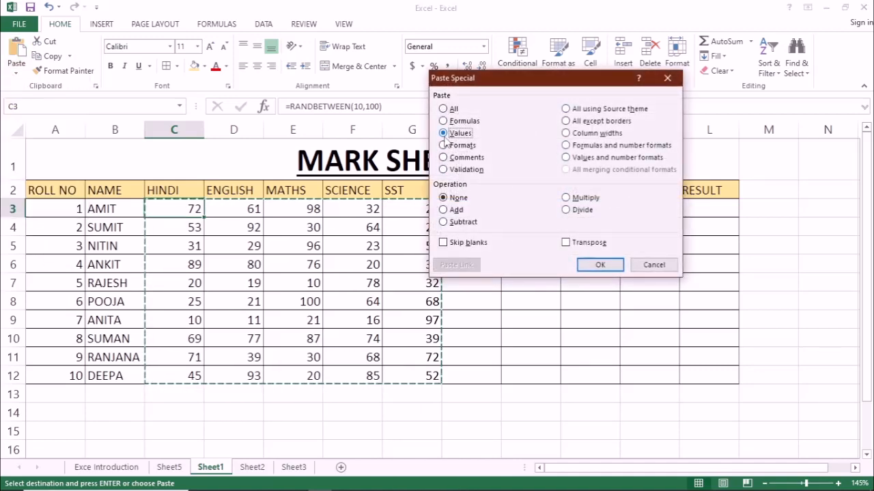
left_click(600, 265)
left_click(249, 211)
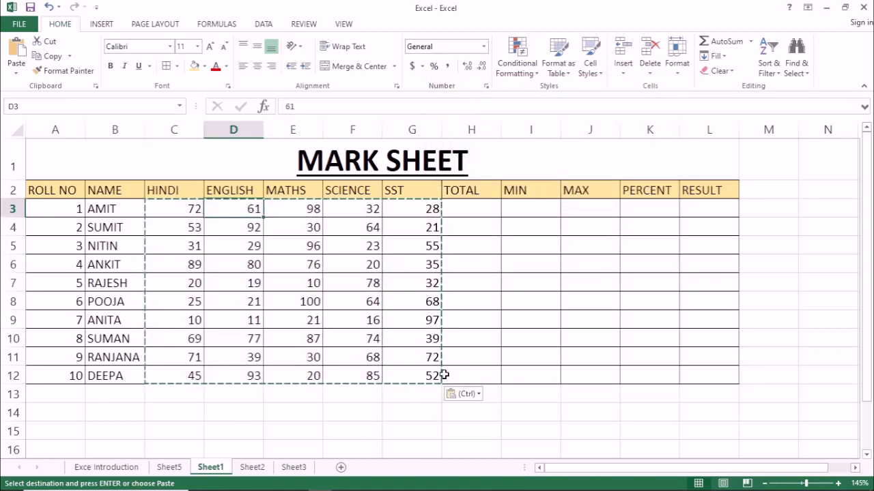
key("Escape")
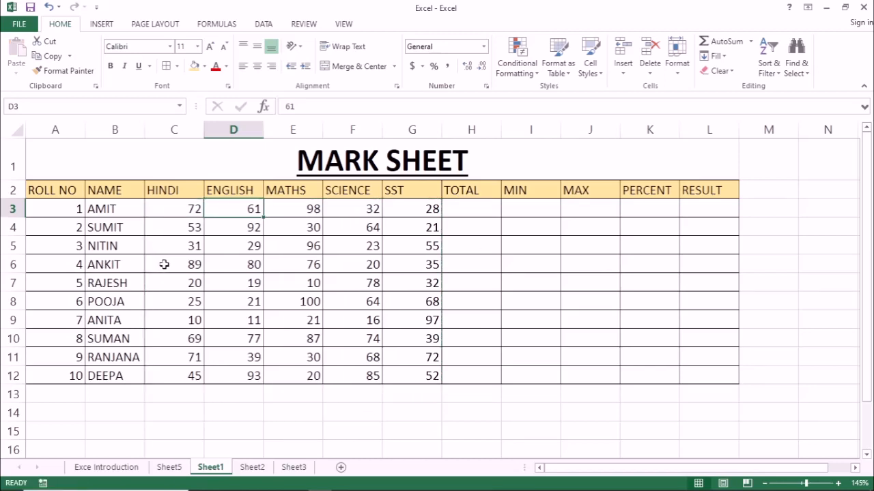
left_click(169, 206)
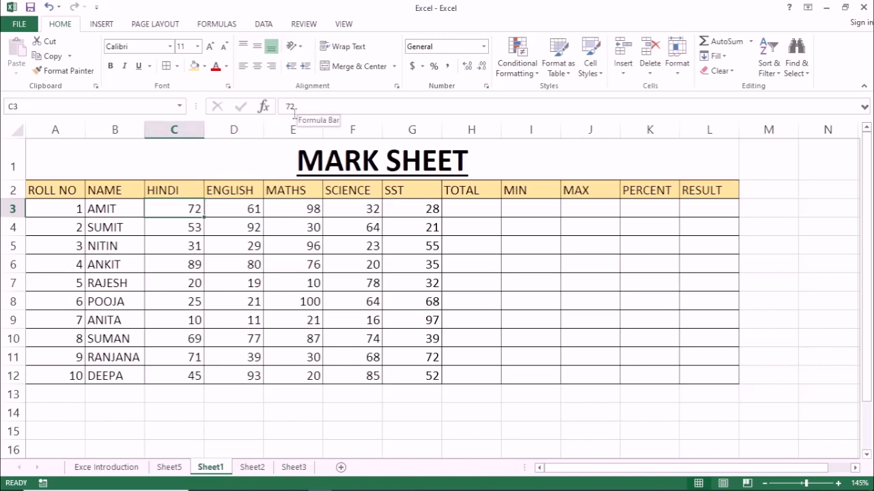
left_click(252, 227)
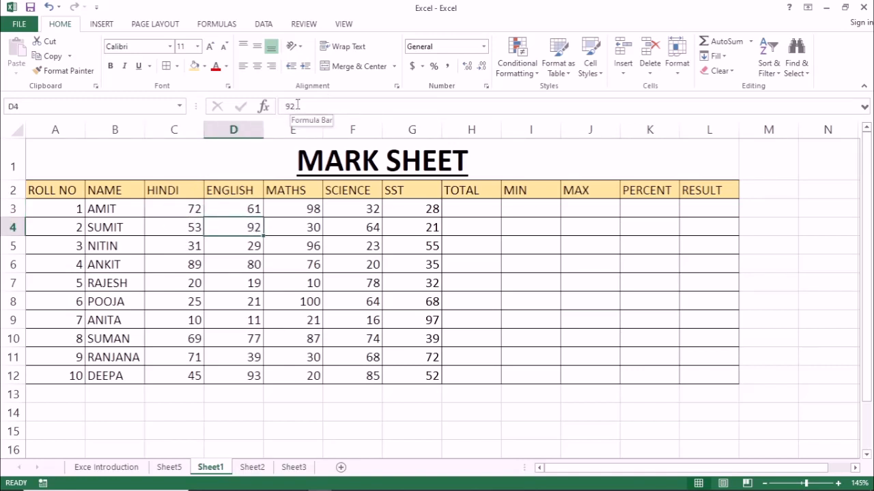
- Enter the test text hello in L3 under RESULT to check whether the marks still recalculate
left_click(695, 203)
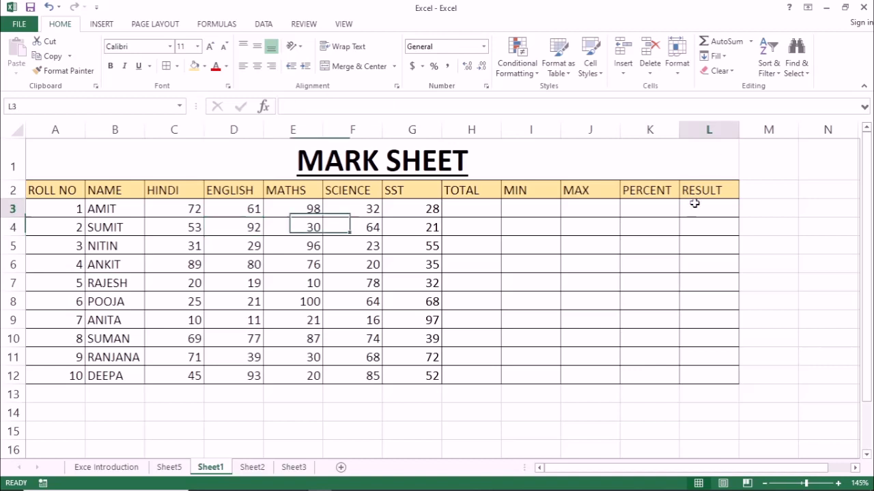
type("hello")
key("Return")
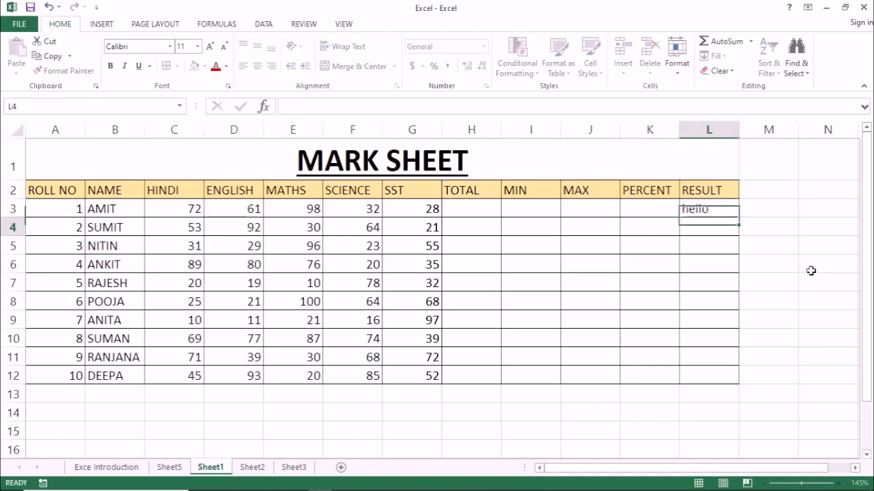
- Clear the test text from L3 and go back along row 3 to the TOTAL cell H3
left_click(703, 207)
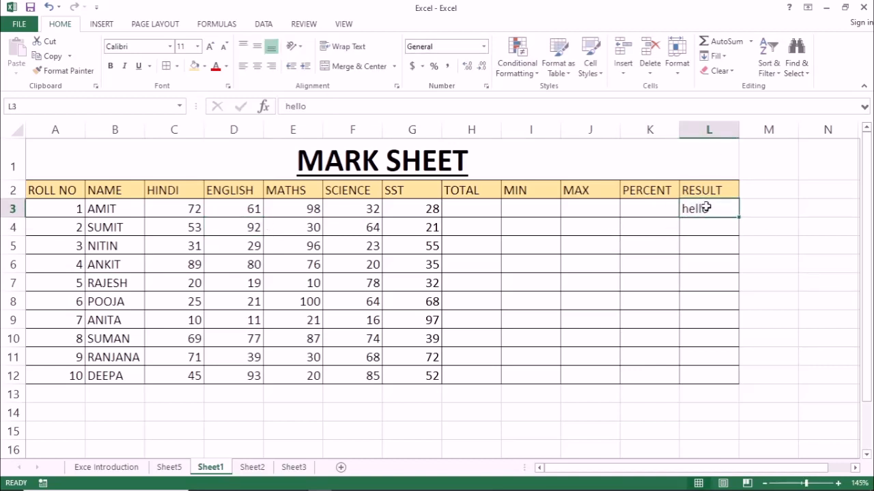
key("Delete")
key("Left")
key("Left")
key("Left")
key("Left")
key("Left")
key("Left")
key("Left")
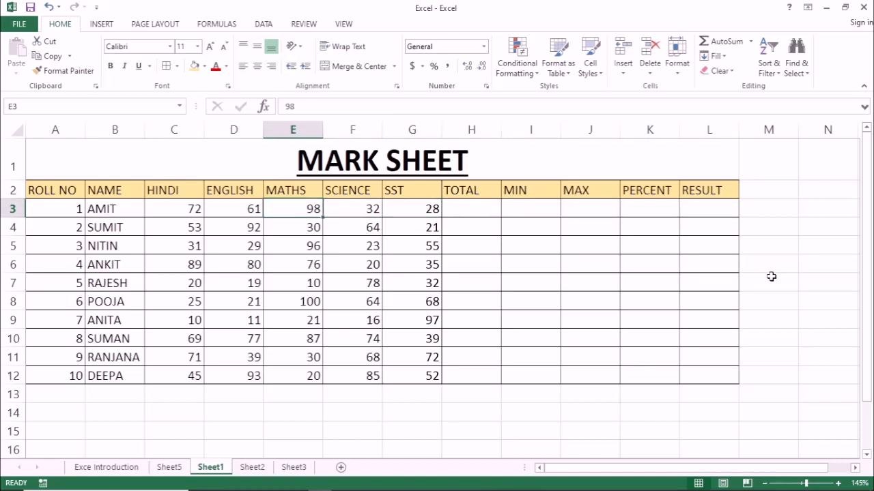
key("Right")
key("Right")
key("Right")
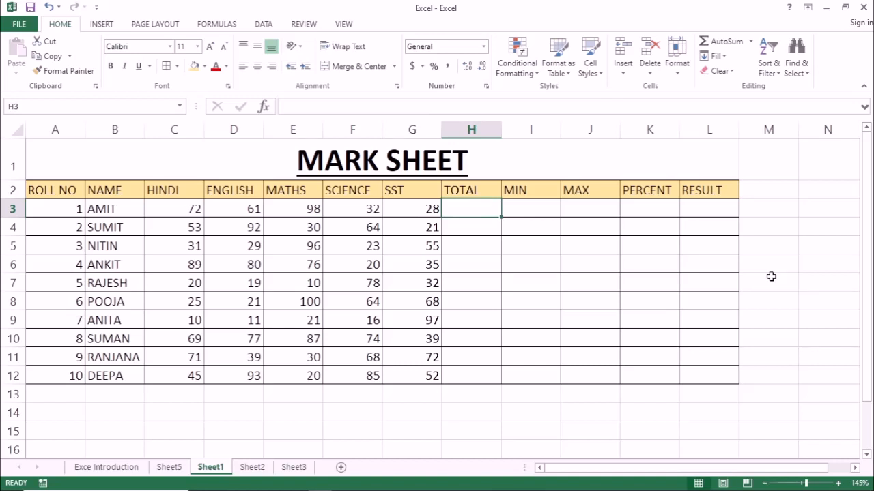
- Examine how columns are lettered by selecting columns A to E one after another
left_click(170, 207)
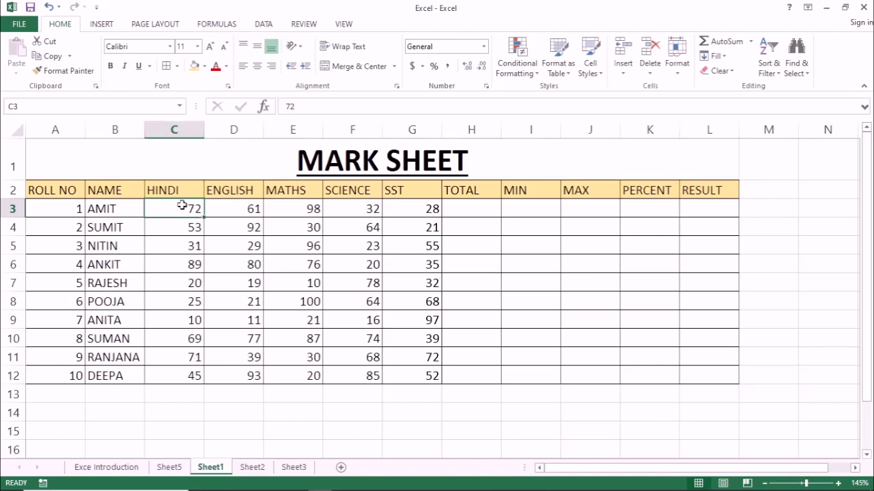
left_click(174, 129)
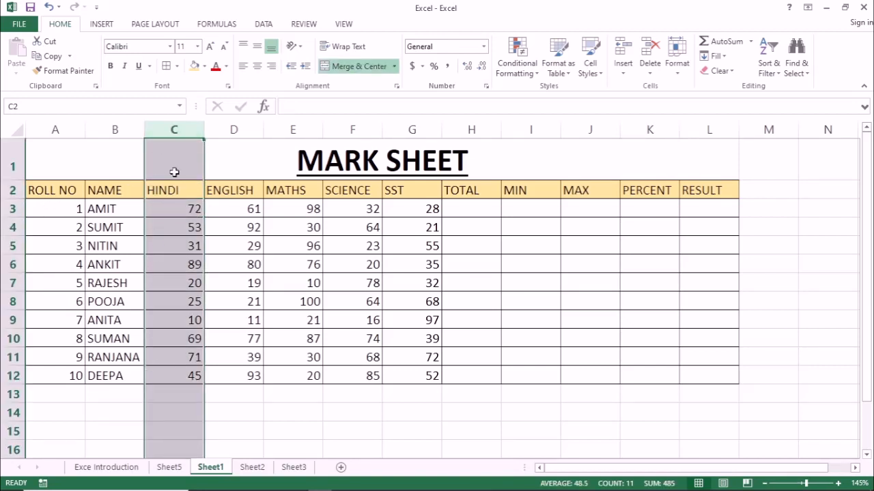
left_click(58, 129)
left_click(115, 129)
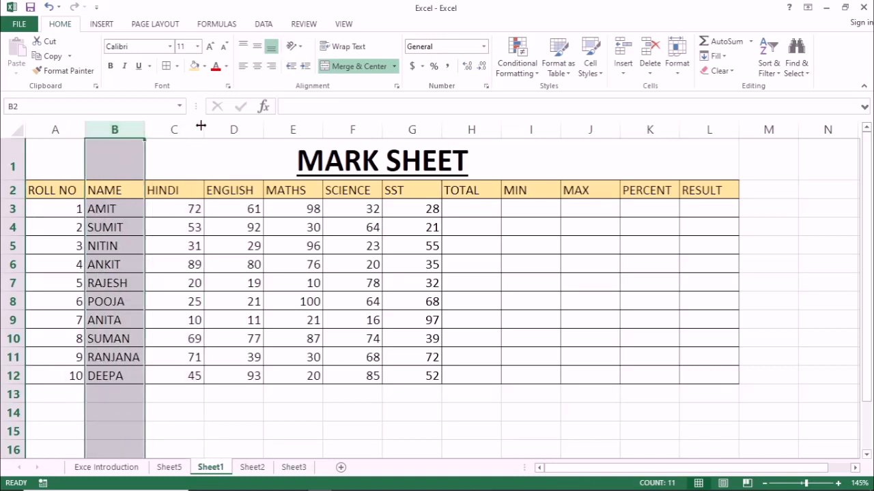
left_click(174, 129)
left_click(249, 130)
left_click(290, 130)
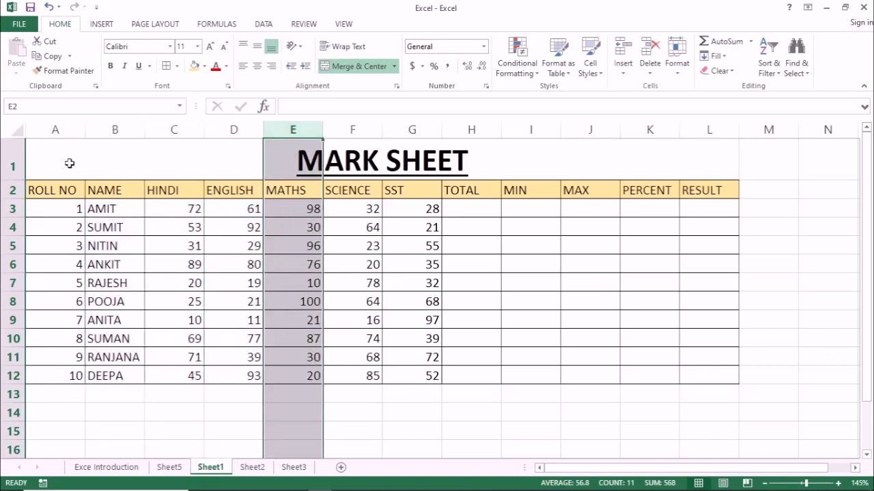
- Examine how rows are numbered by selecting rows 1, 2 and 3 in turn
left_click(8, 165)
left_click(14, 190)
left_click(14, 208)
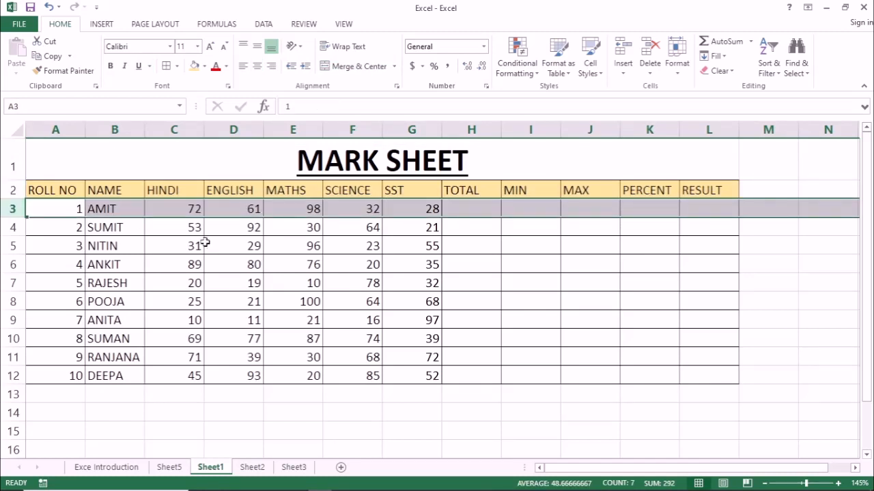
left_click_drag(206, 242, 194, 241)
- Examine the cell addresses of the marks from C3 to G3 and of D7
left_click(176, 210)
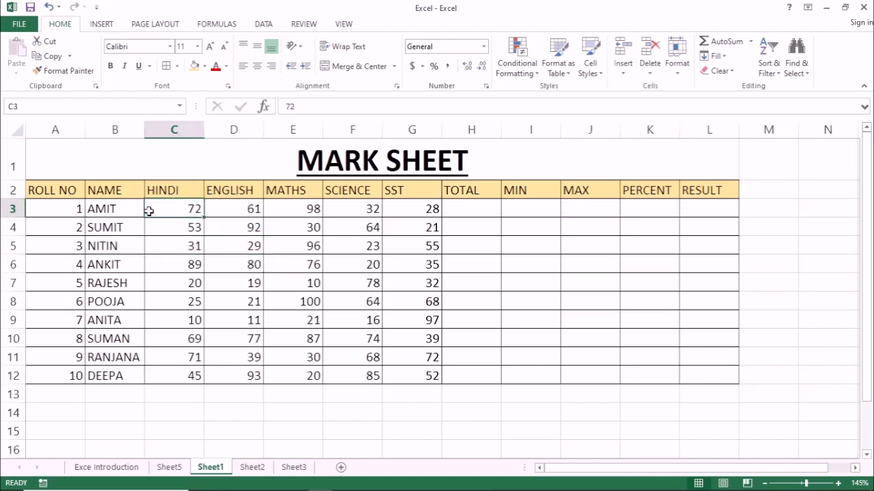
left_click(230, 210)
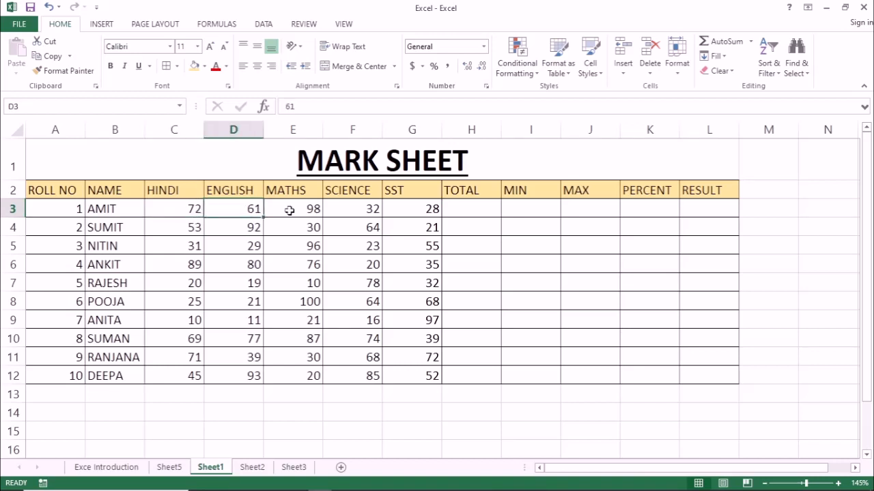
left_click(294, 209)
left_click(371, 208)
left_click(402, 208)
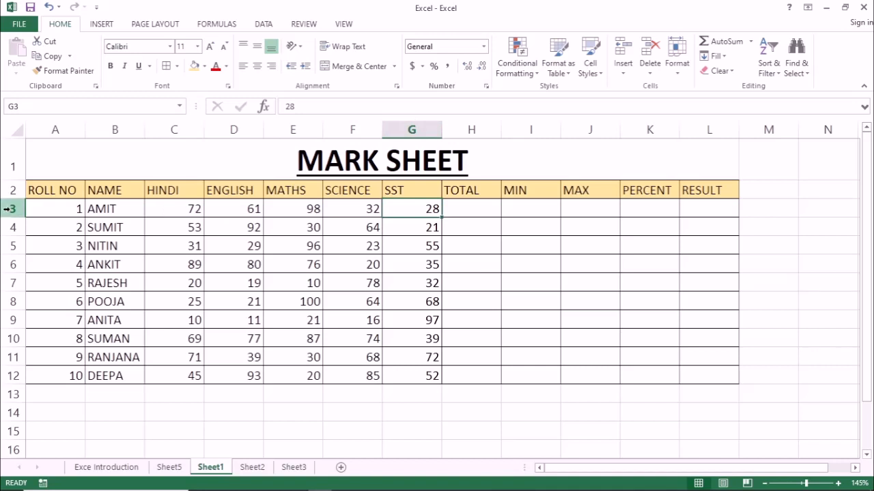
left_click(248, 285)
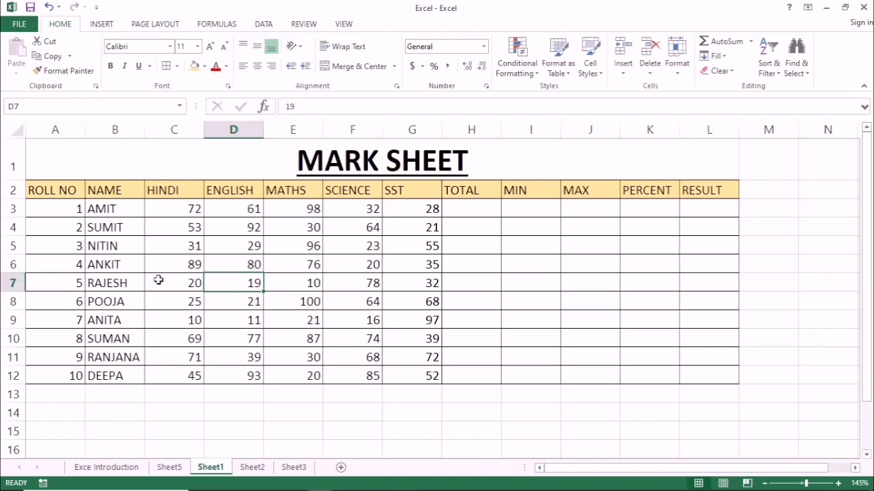
- Enter =SUM(C3:G3) in the TOTAL cell H3 to add up the first student's marks
left_click(470, 203)
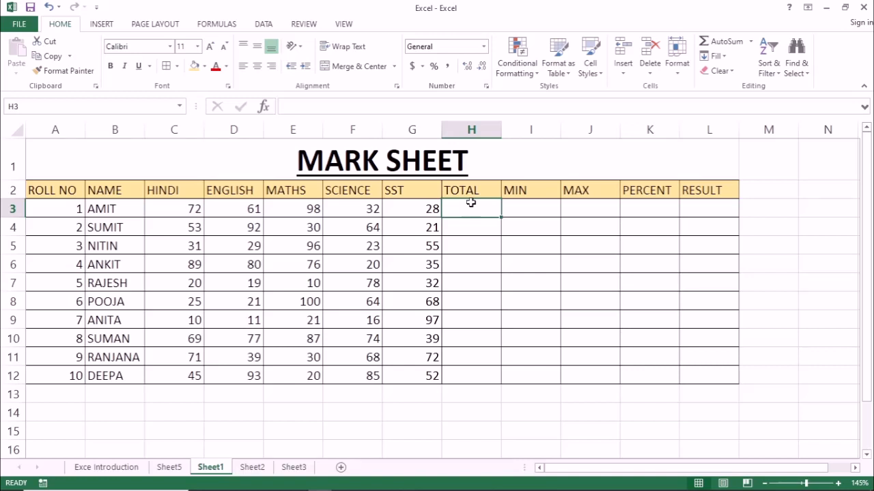
type("=s")
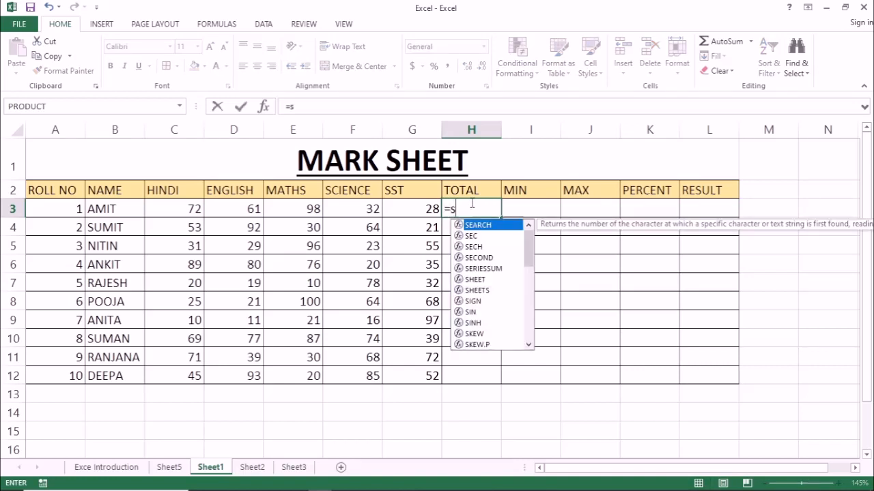
type("um(")
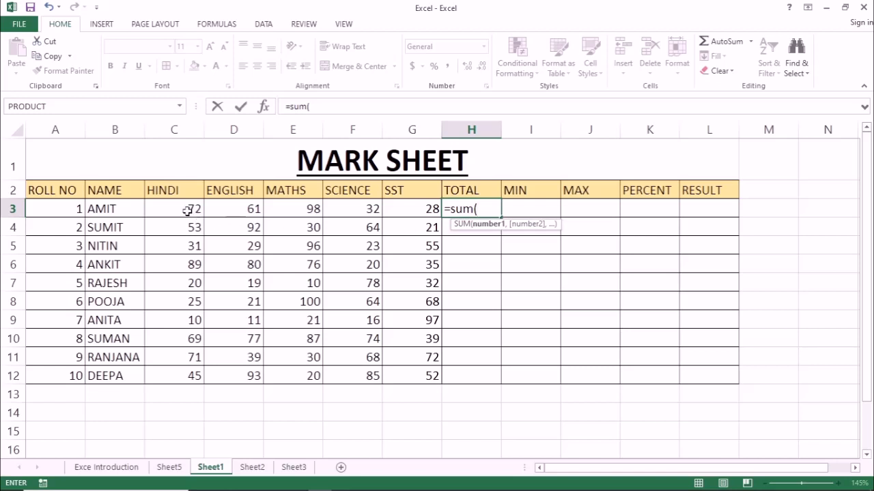
left_click_drag(188, 209, 412, 215)
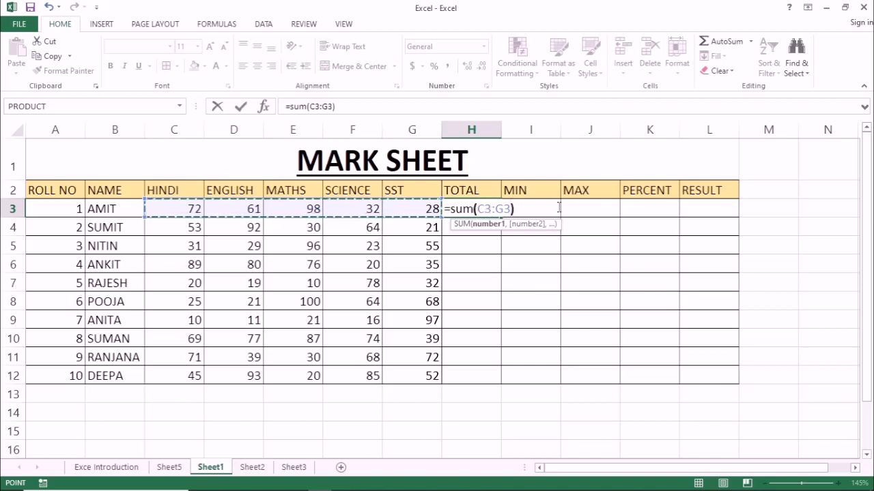
type(")")
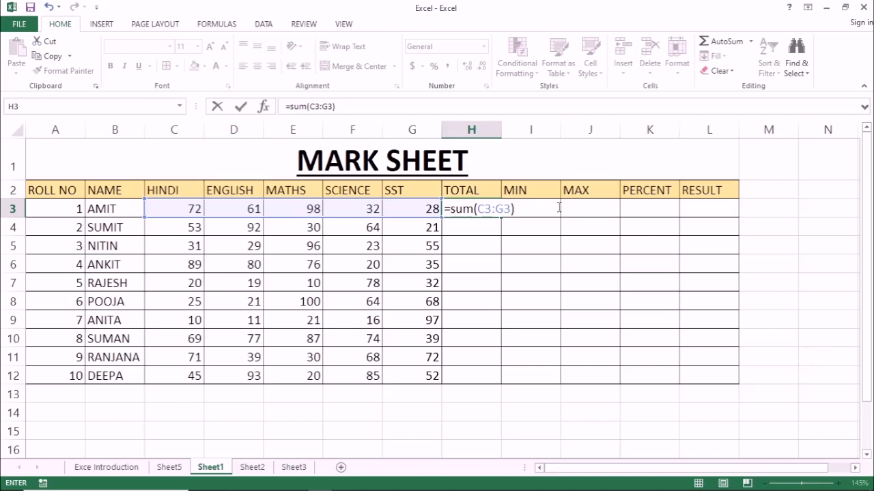
key("Return")
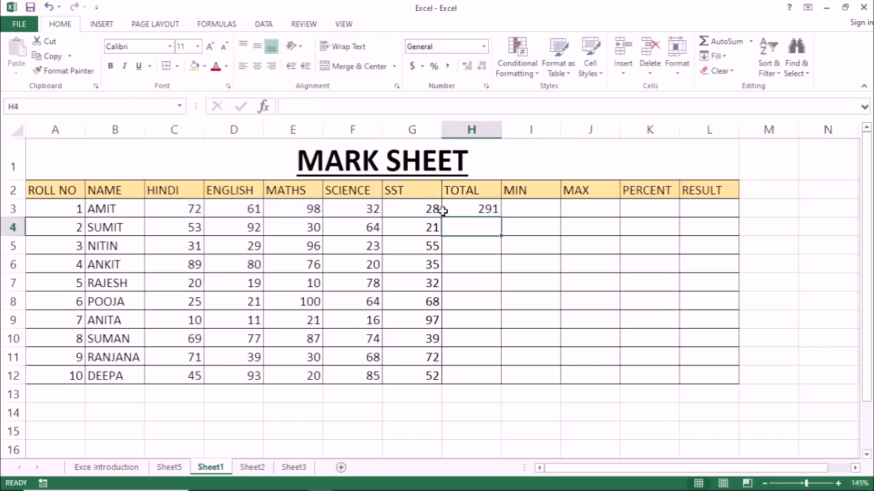
- Copy the total formula from H3 to H4:H12 for the remaining students
left_click(466, 211)
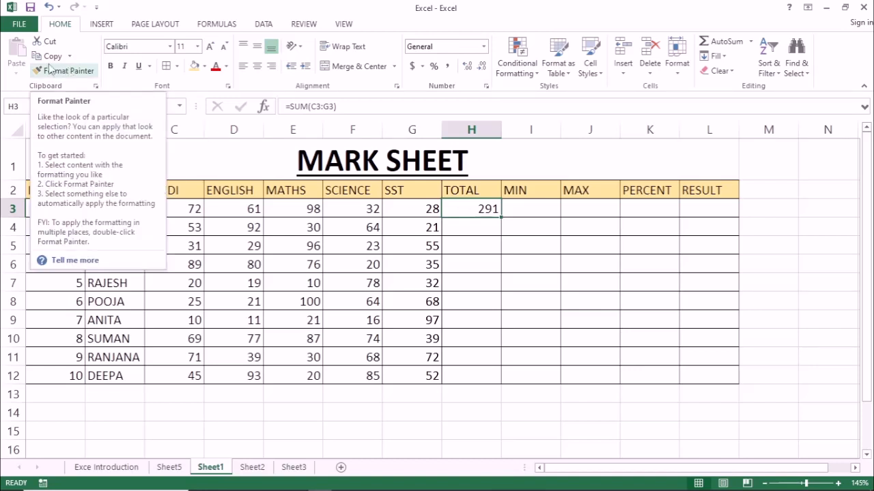
key("ctrl+c")
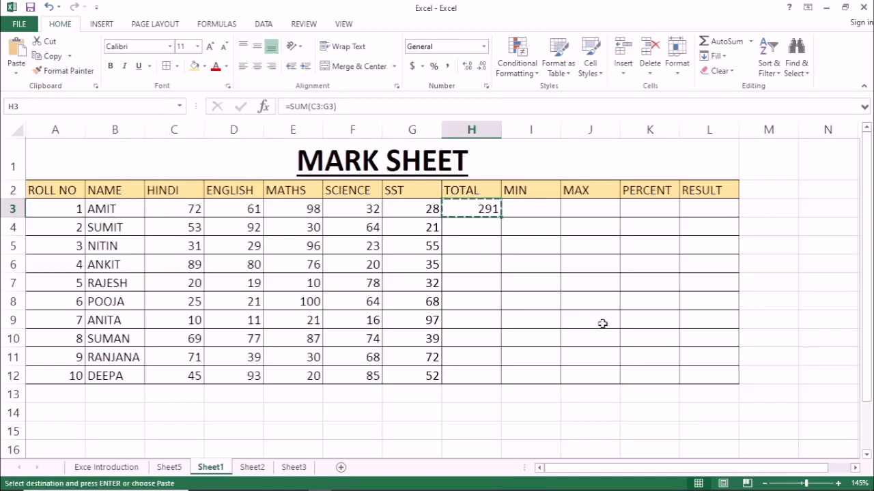
key("Down")
key("shift+Down")
key("shift+Down")
key("shift+Down")
key("shift+Down")
key("shift+Down")
key("shift+Down")
key("shift+Down")
key("shift+Down")
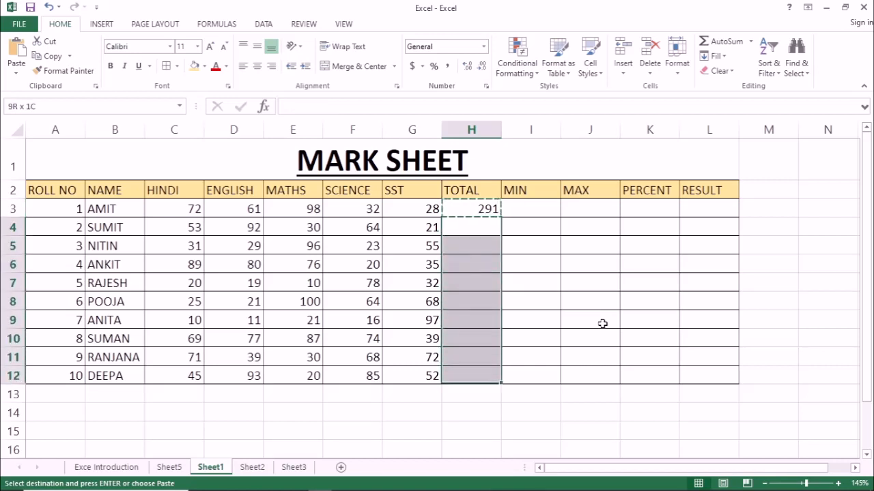
key("Return")
- Examine how the copied SUM formulas in the TOTAL column refer to their own rows
key("Down")
key("Down")
key("Down")
key("Down")
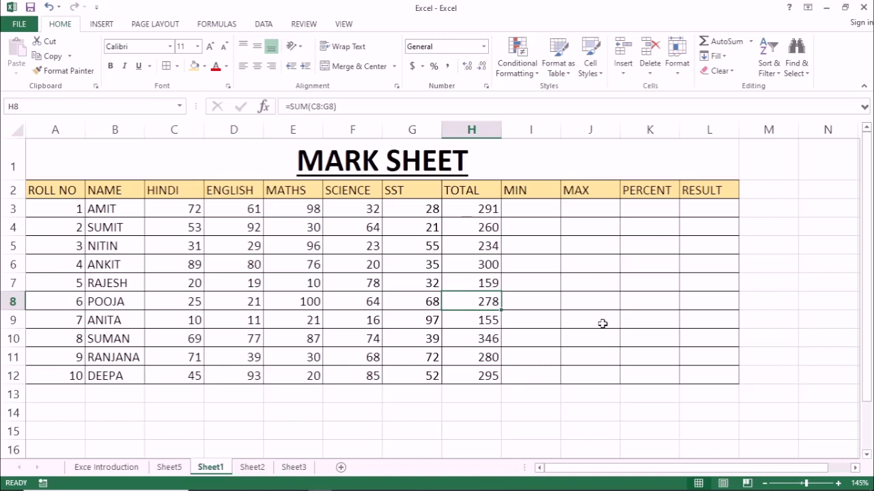
key("Up")
key("Up")
key("Up")
key("Up")
key("Up")
key("Up")
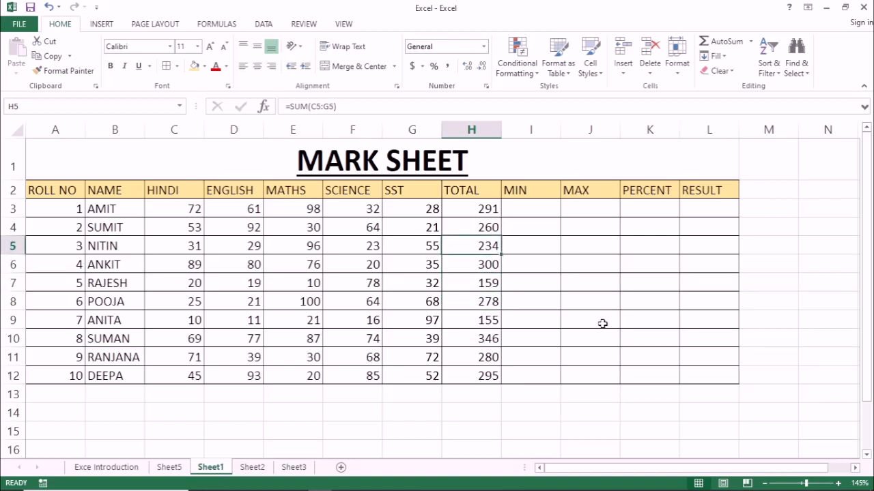
- Enter =MIN(C3:G3) in the MIN cell I3 to find the first student's lowest mark
key("Down")
key("Right")
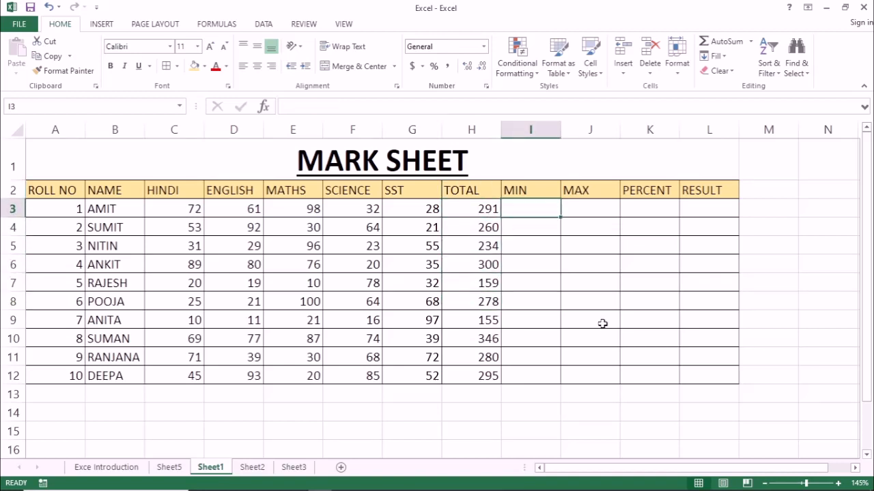
type("=min(")
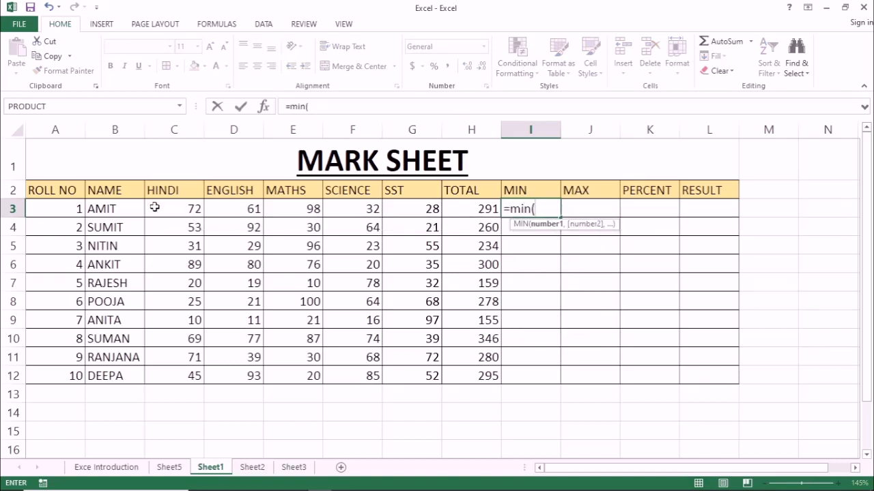
left_click_drag(154, 207, 432, 208)
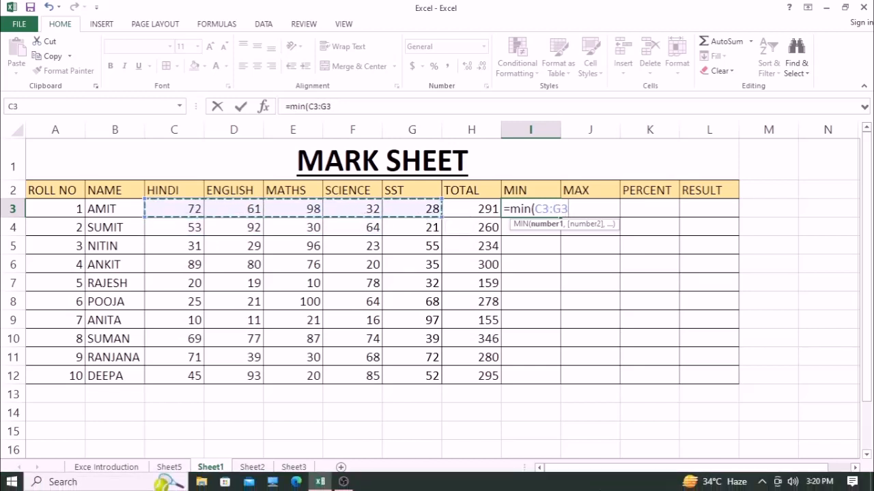
type(")")
key("Return")
- Enter =MAX(C3:G3) in the MAX cell J3 to find the first student's highest mark
key("Up")
key("Right")
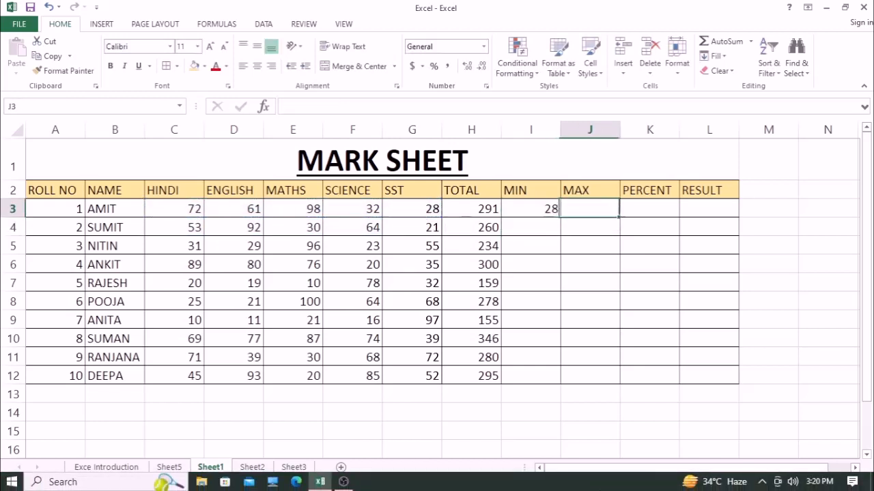
type("=max(")
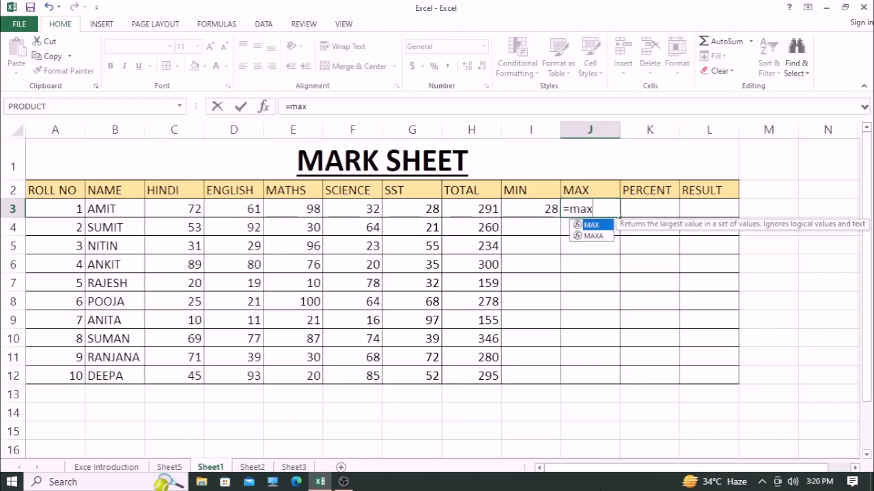
key("Left")
key("Left")
key("Left")
key("Left")
key("Left")
key("Left")
key("Left")
key("Left")
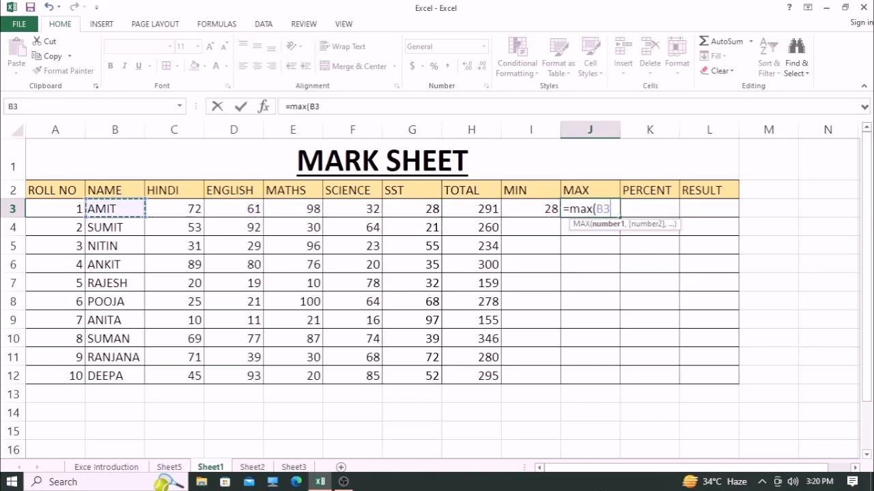
key("Right")
key("shift+Right")
key("shift+Right")
key("shift+Right")
key("shift+Right")
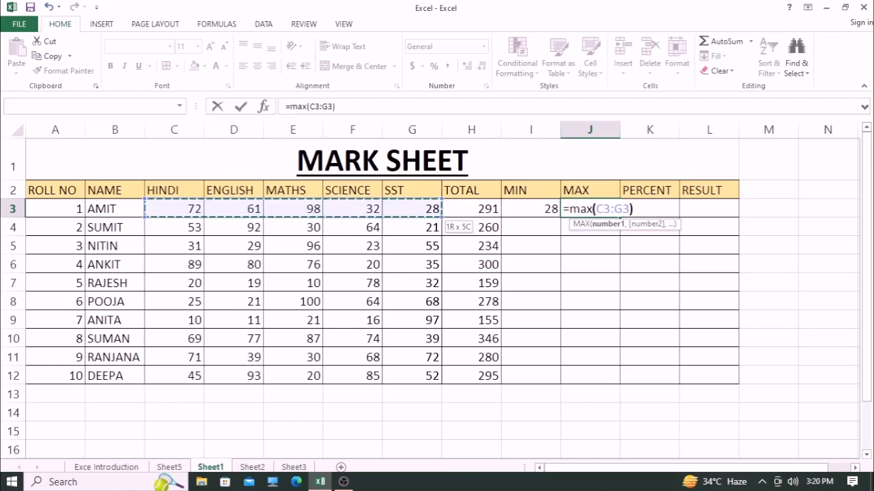
type(")")
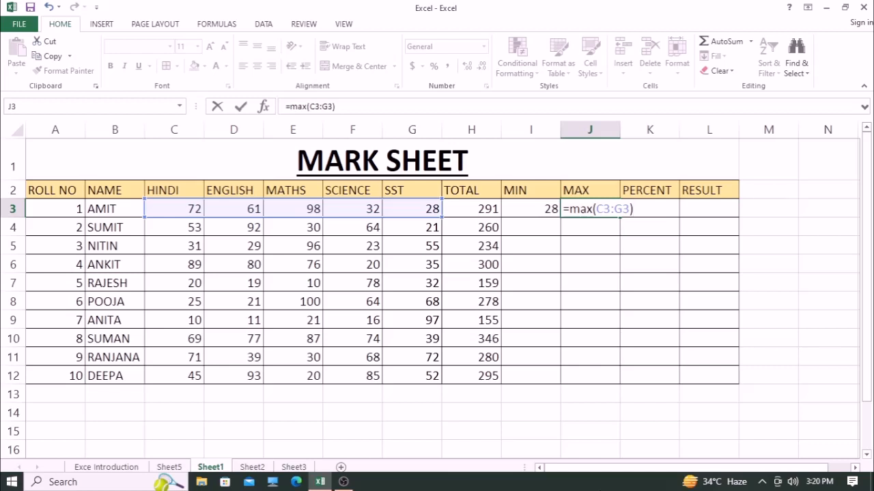
key("Return")
- Copy the MIN and MAX formulas from I3:J3 down to row 12, then go to the PERCENT cell K3
key("Up")
key("Left")
key("shift+Right")
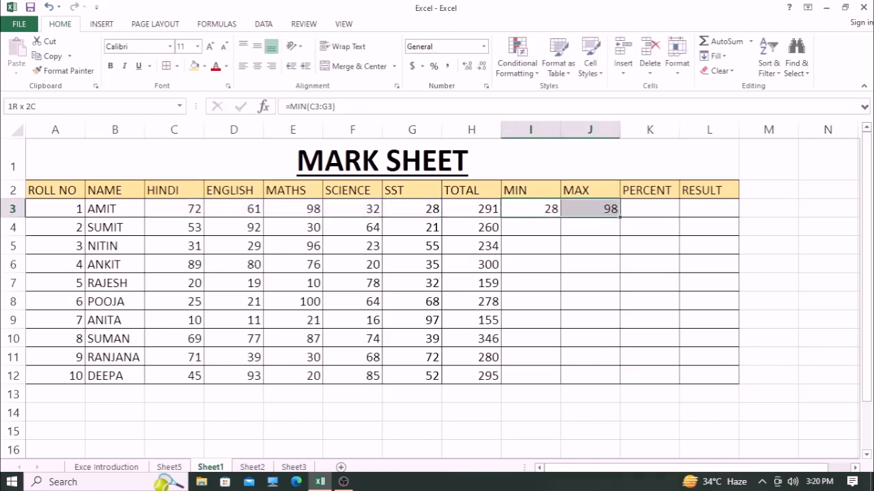
key("ctrl+c")
left_click_drag(531, 226, 530, 375)
key("ctrl+v")
key("Escape")
key("Up")
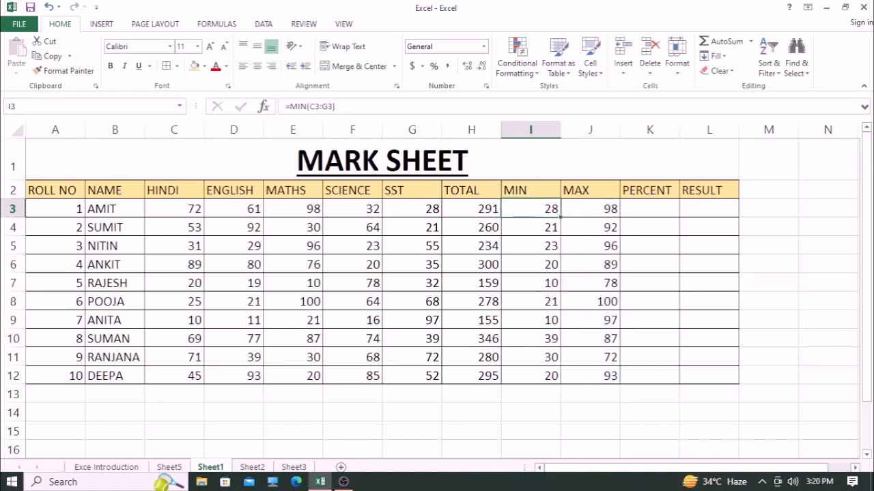
key("Right")
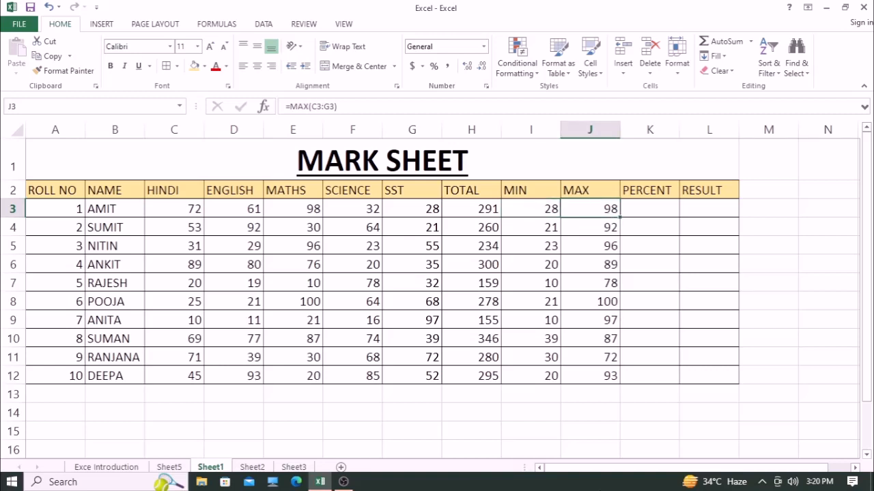
key("Right")
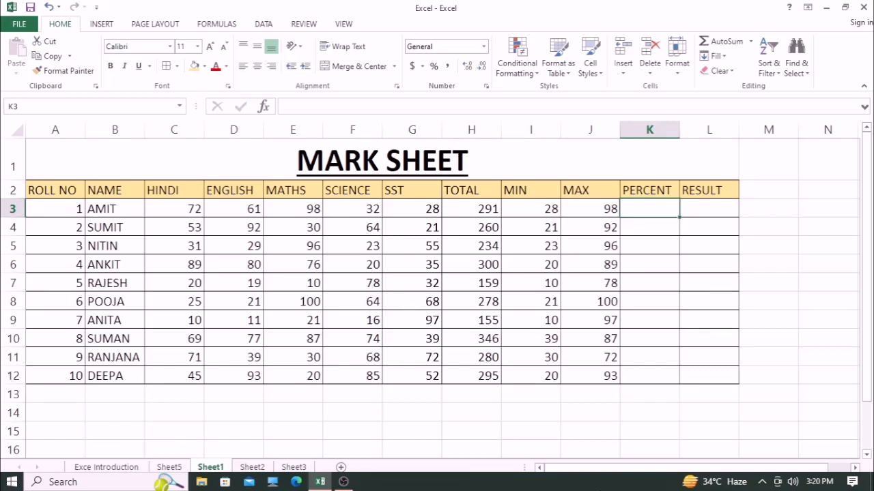
key("Right")
key("Right")
key("Right")
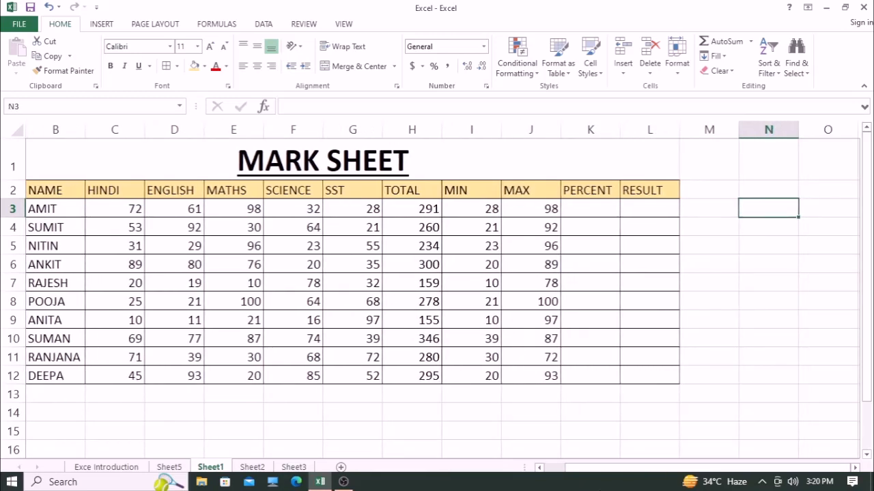
type("28")
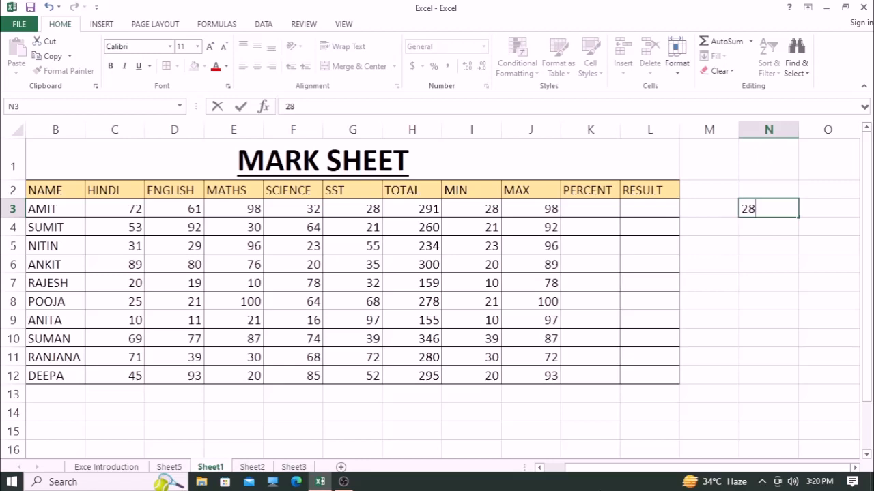
type("/45")
key("BackSpace")
key("BackSpace")
key("BackSpace")
key("BackSpace")
key("BackSpace")
key("Return")
key("Up")
key("Left")
key("Left")
key("Left")
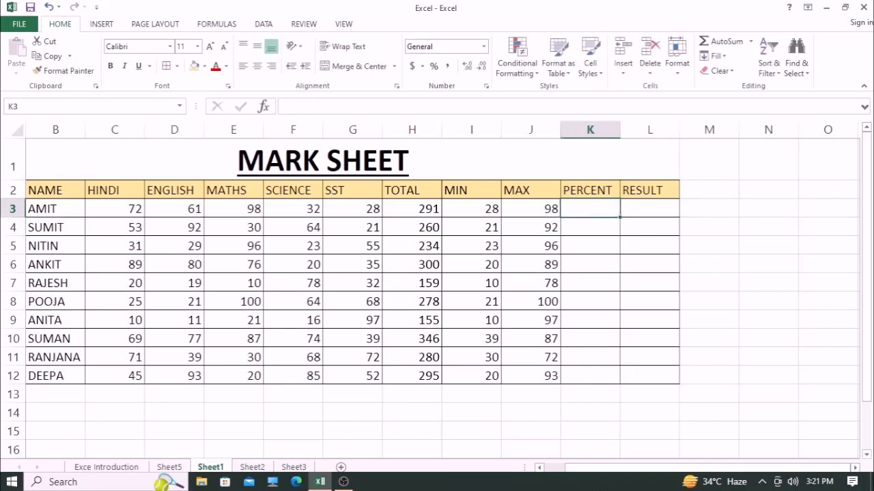
- Enter =291/500*100 in the PERCENT cell K3 to calculate the first student's percentage
type("=")
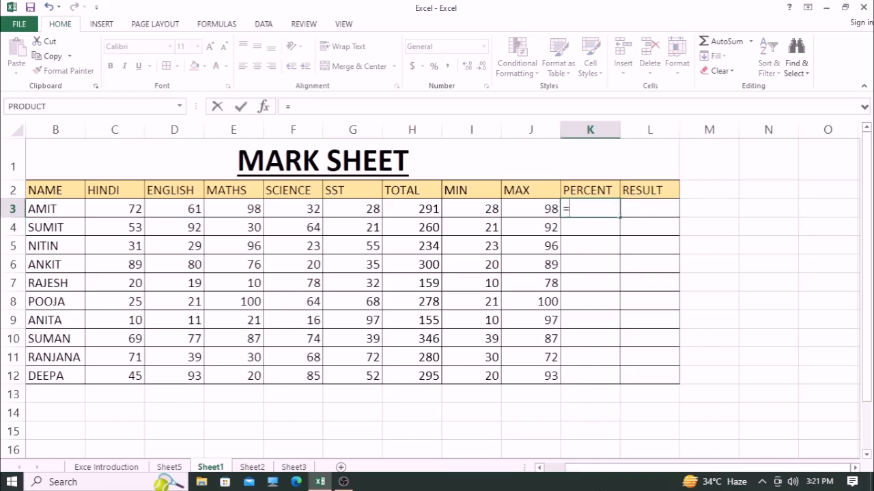
type("291/500*1")
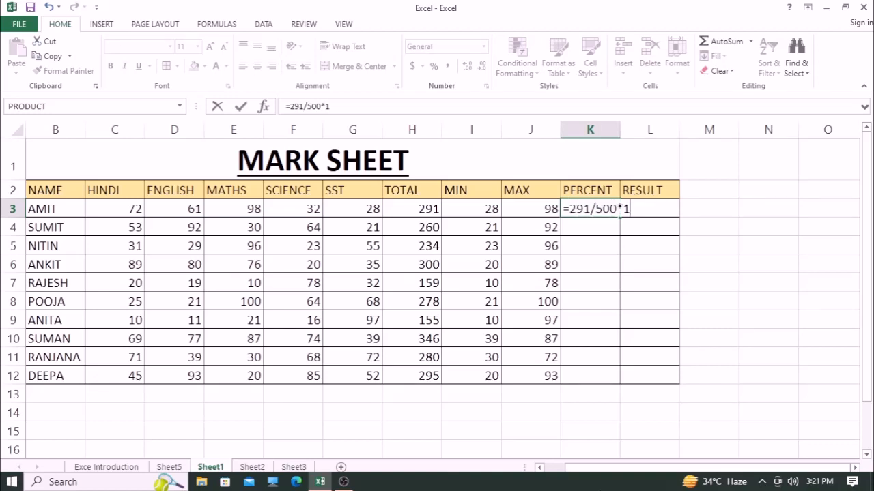
type("00")
key("Return")
- Copy the percentage formula from K3 to K4:K12
key("Up")
key("ctrl+c")
key("Down")
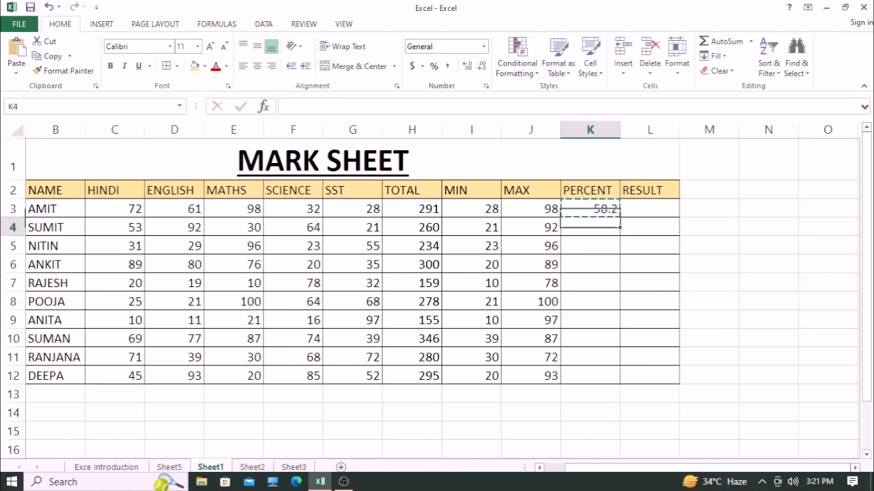
key("shift+Down")
key("shift+Down")
key("shift+Down")
key("shift+Down")
key("shift+Down")
key("shift+Down")
key("shift+Down")
key("shift+Down")
key("shift+Down")
key("shift+Up")
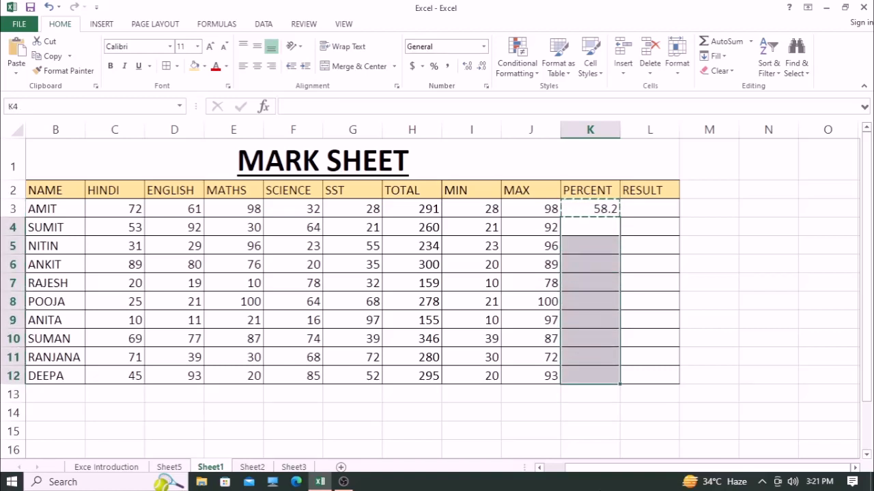
key("Return")
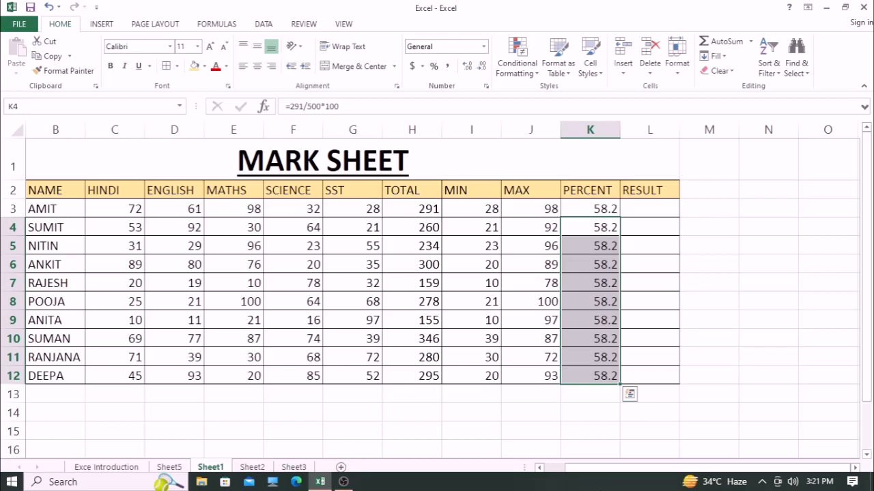
- Compare the formulas in the PERCENT cells K3 and K4
key("Up")
key("Up")
key("Down")
key("Down")
key("Up")
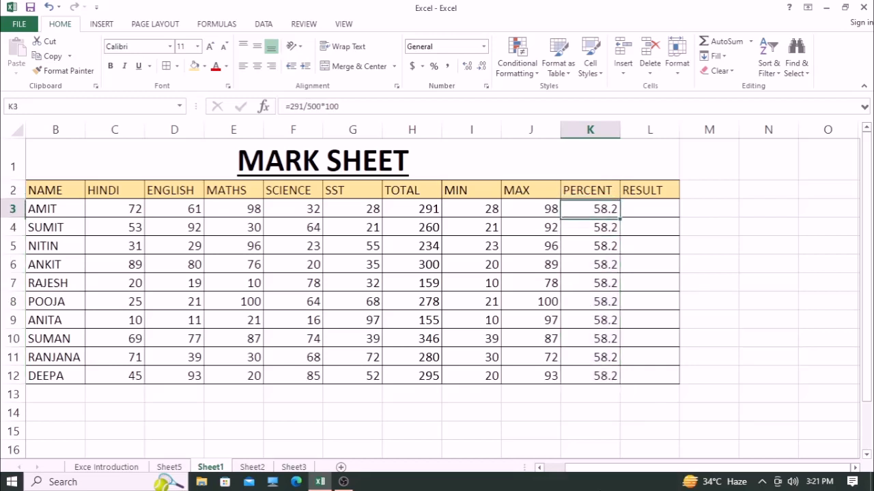
key("Down")
key("Up")
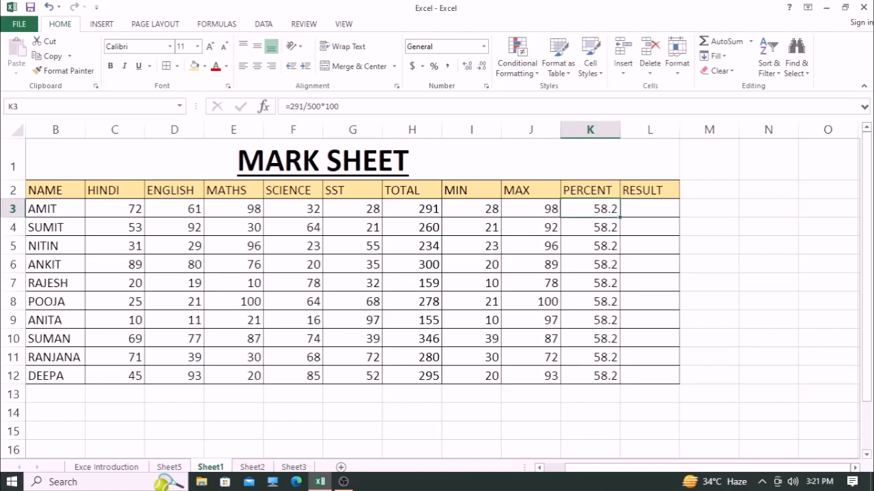
key("F2")
key("Left")
key("Left")
key("Left")
key("Left")
key("Left")
key("Left")
key("Left")
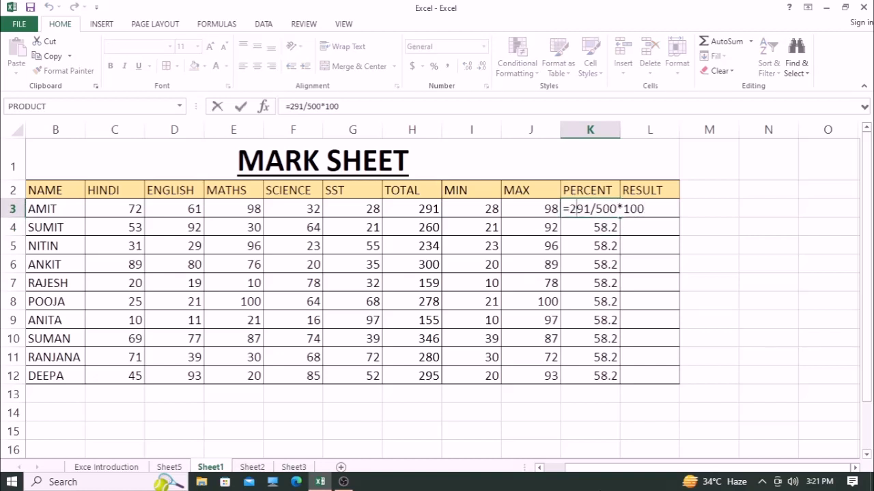
key("Return")
key("Up")
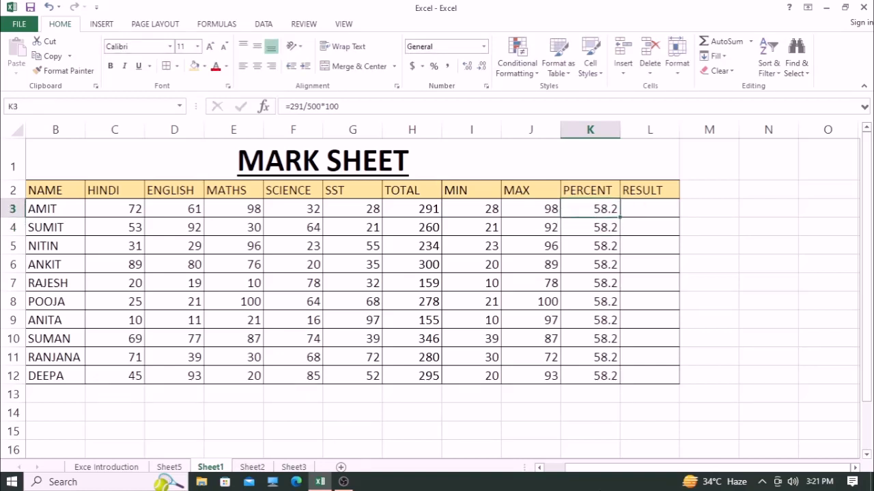
- Examine the 291 obtained-marks and 500 maximum-marks parts of the percentage formula in K3
key("F2")
key("Left")
key("Left")
key("Left")
key("Left")
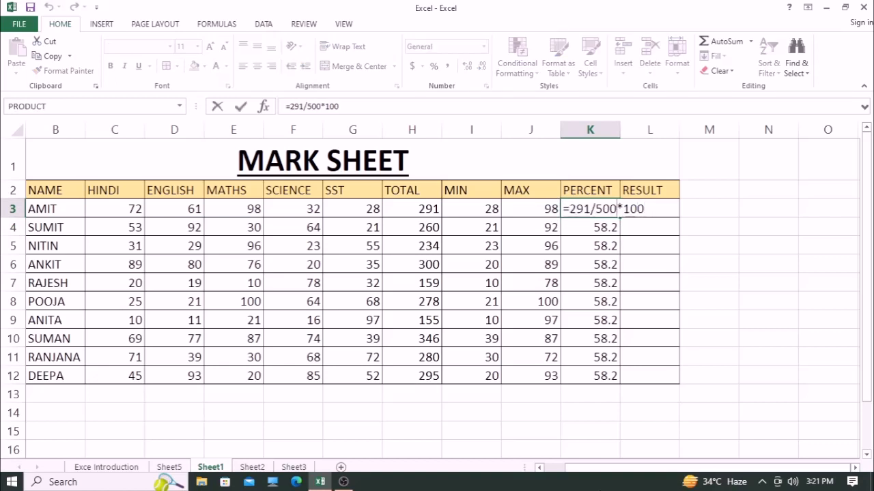
key("Left")
key("Left")
key("Left")
key("Left")
key("shift+Left")
key("shift+Left")
key("shift+Left")
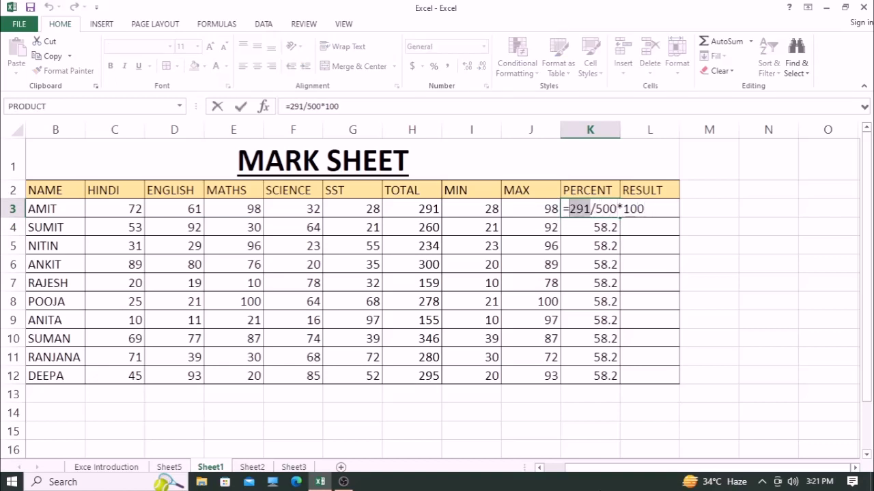
key("Right")
key("Right")
key("Right")
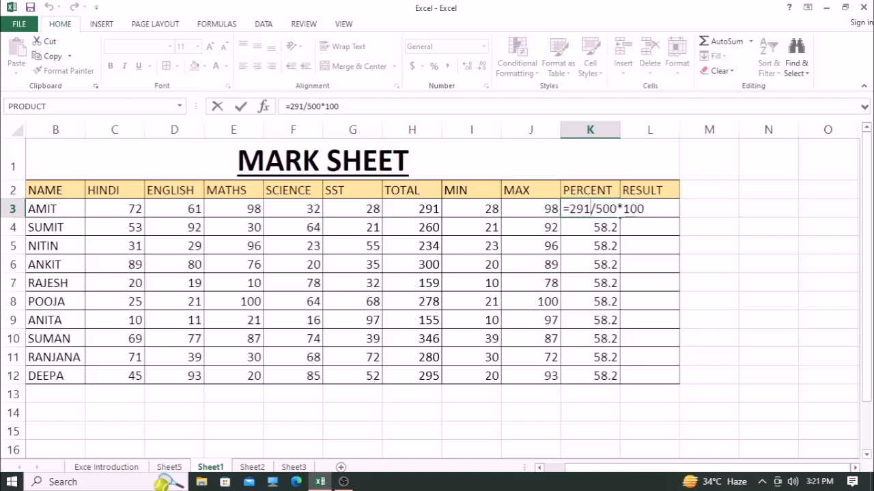
key("Right")
key("shift+Right")
key("shift+Right")
key("shift+Right")
key("Right")
key("Right")
key("Right")
key("Right")
key("Return")
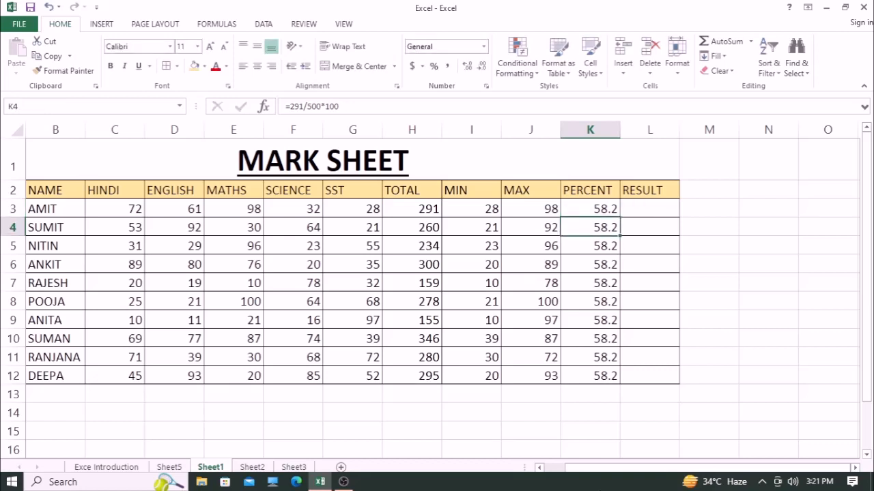
- Examine the copied percentage formula in K4 and return to K3
key("F2")
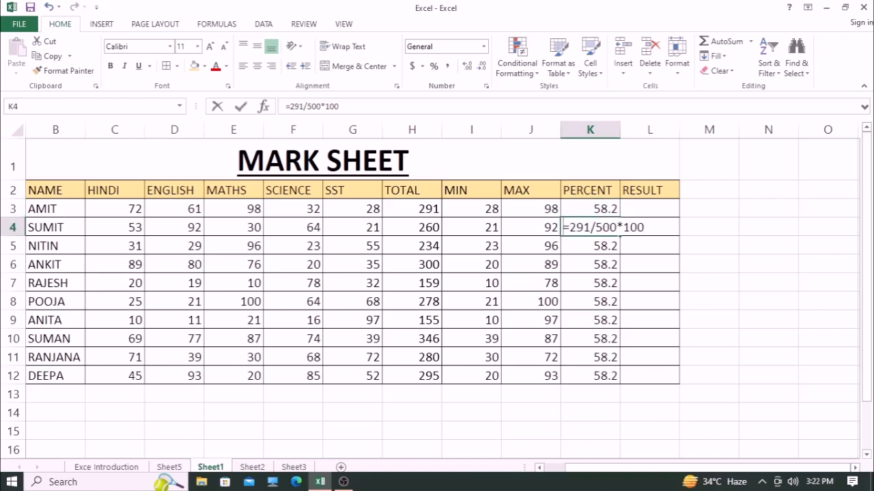
key("Return")
key("Up")
key("F2")
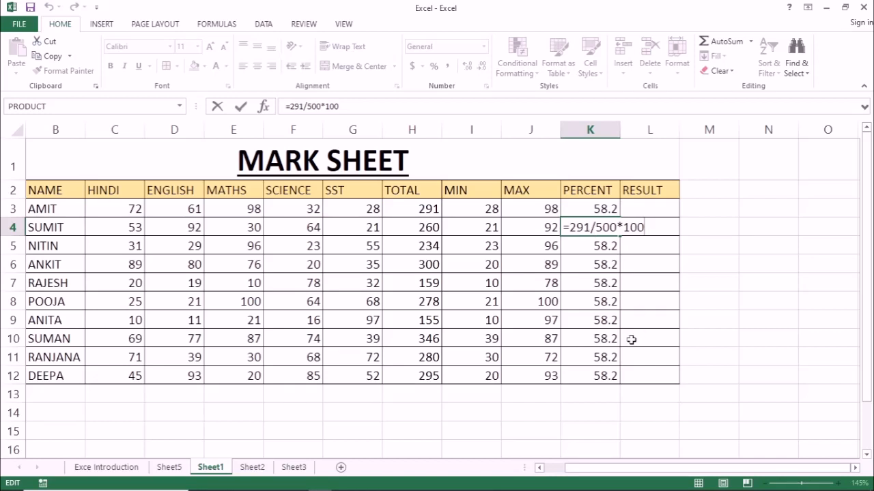
key("Escape")
key("F2")
key("shift+Return")
- Replace the fixed 291 in K3's percentage formula with a reference to the total in H3
key("F2")
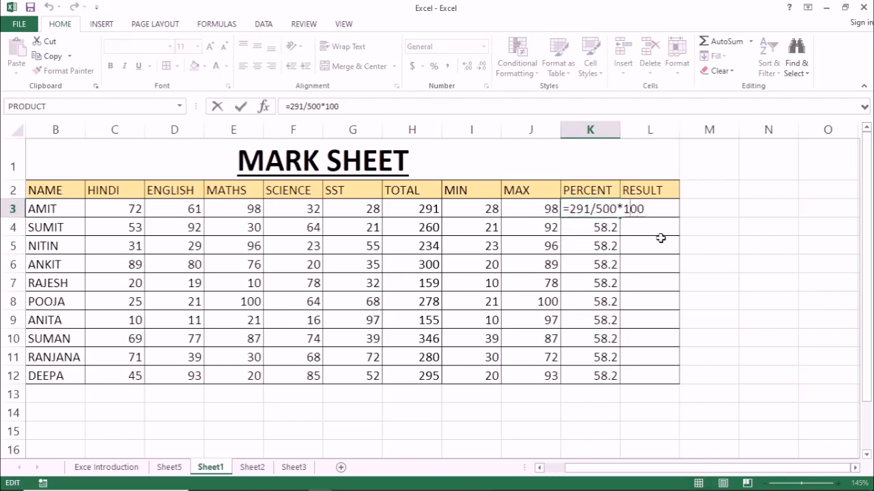
key("Left")
key("Left")
key("Left")
key("Left")
key("Left")
key("Left")
key("Left")
key("Left")
key("Left")
key("Left")
key("Delete")
key("Delete")
key("Delete")
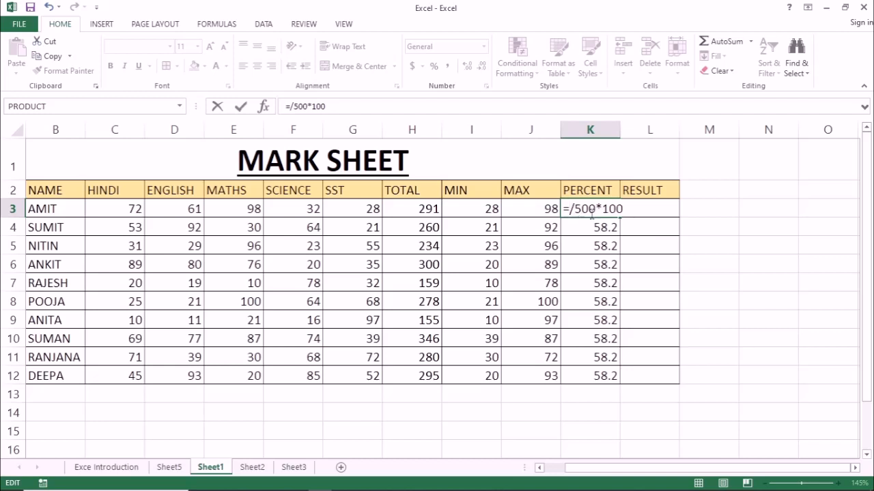
left_click(423, 209)
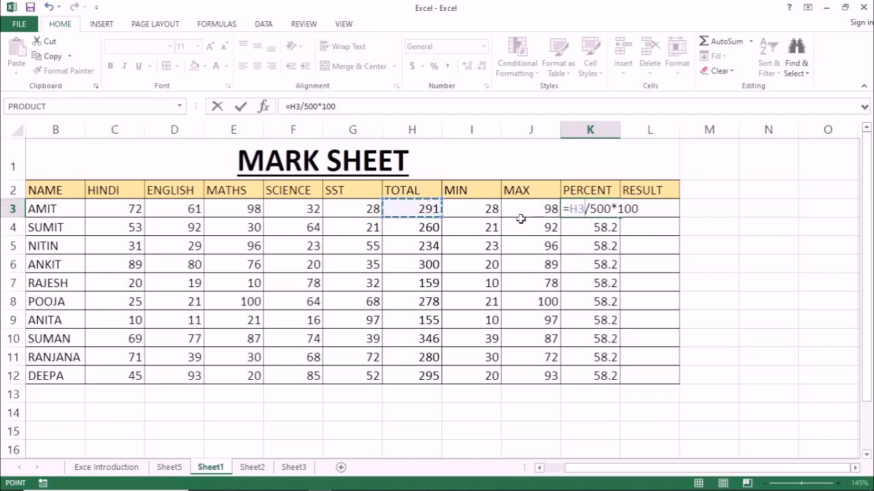
key("Return")
key("Up")
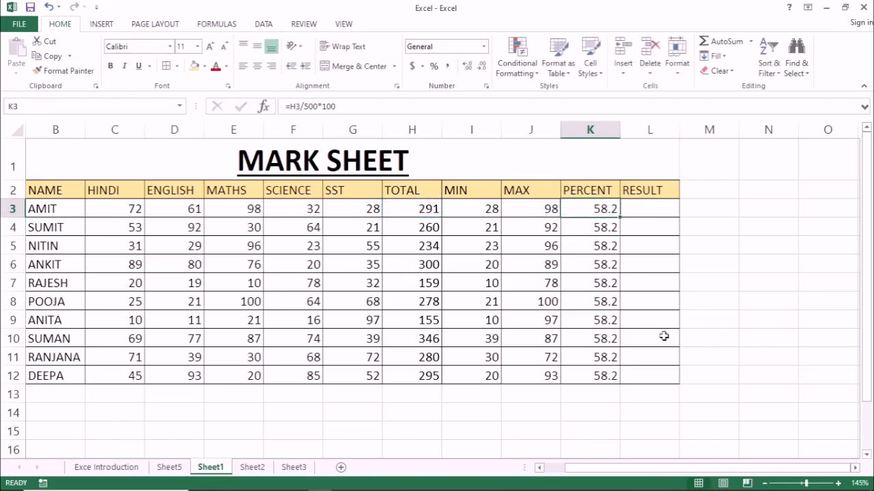
- Copy the H3-based percentage formula from K3 over K4:K12
key("ctrl+c")
key("Down")
key("shift+Down")
key("shift+Down")
key("shift+Down")
key("shift+Down")
key("shift+Down")
key("shift+Down")
key("shift+Down")
key("shift+Down")
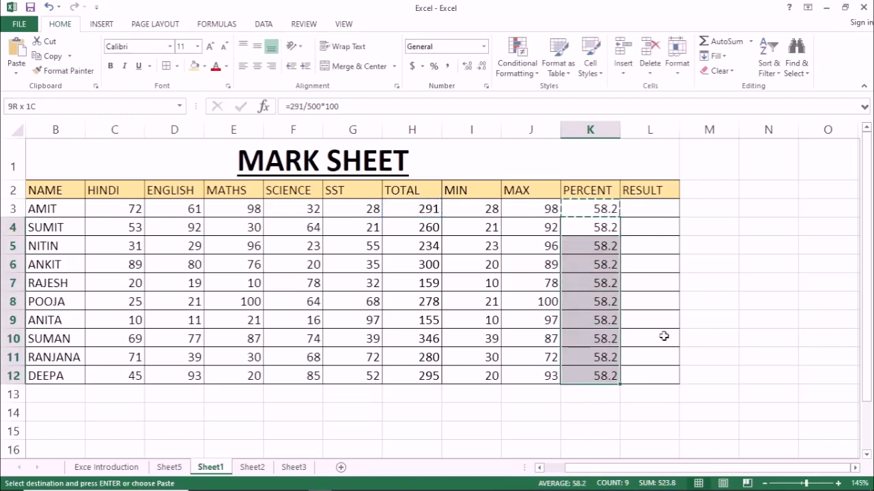
key("Return")
- Clear all the percentage formulas in K3:K12
key("Up")
key("Up")
key("Down")
key("shift+Down")
key("shift+Down")
key("shift+Down")
key("shift+Down")
key("shift+Down")
key("shift+Down")
key("shift+Down")
key("shift+Down")
key("shift+Down")
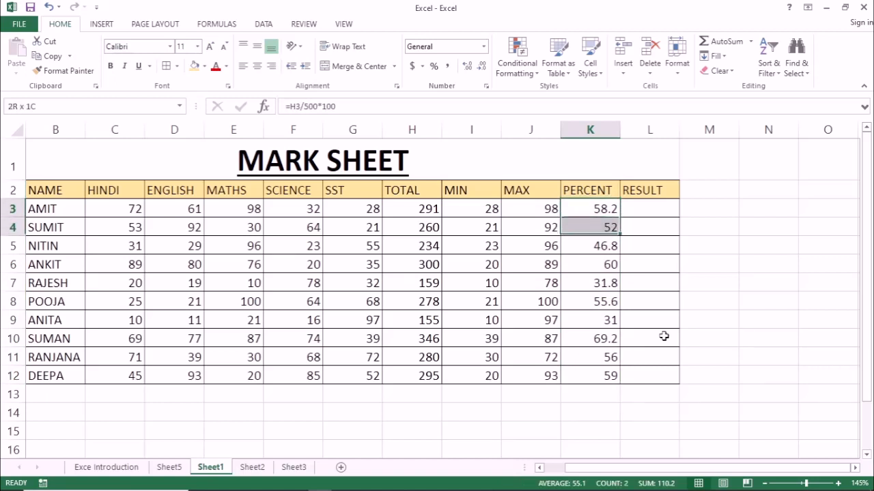
key("ctrl+v")
key("Delete")
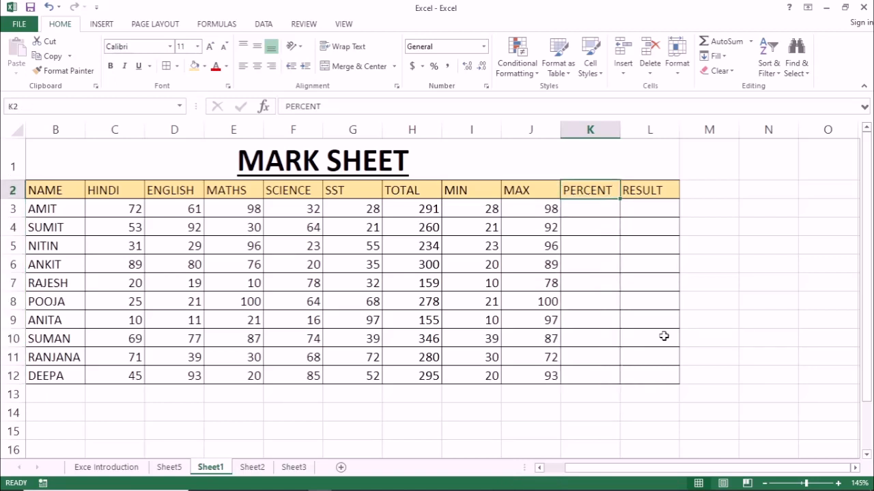
- Enter =H3/500*100 in K3 to calculate the first student's percentage from the total cell
type("=")
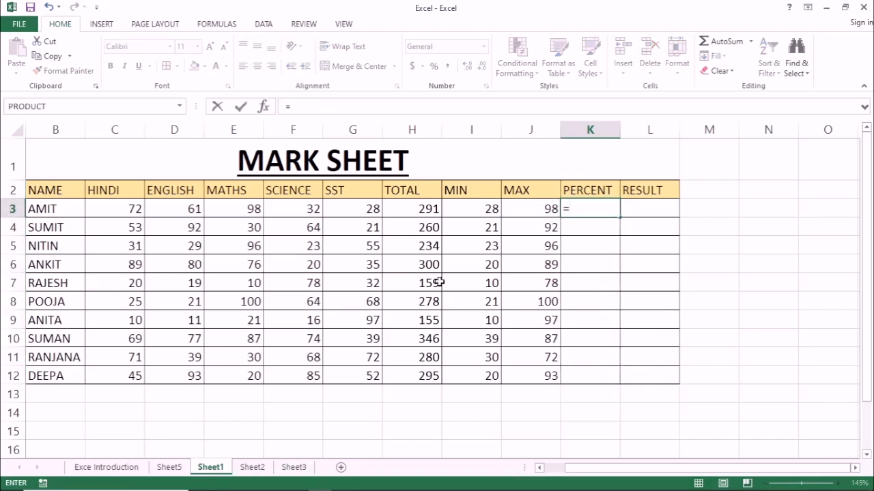
left_click(418, 210)
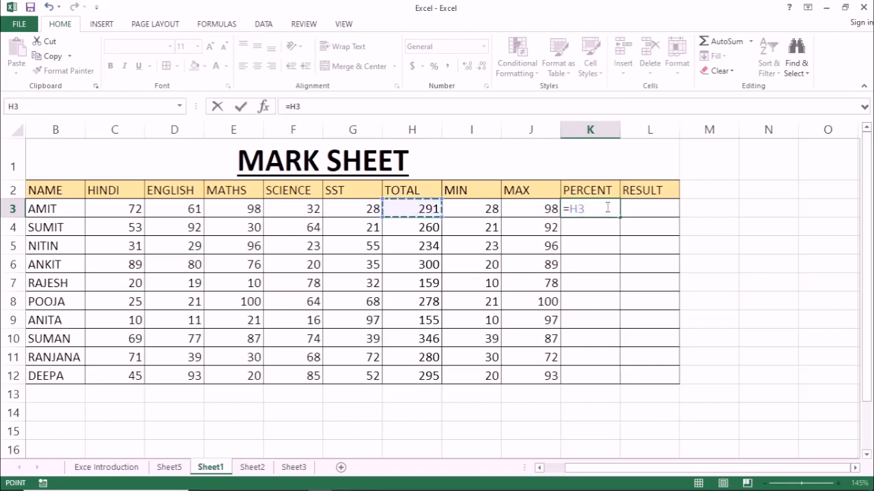
type("/5")
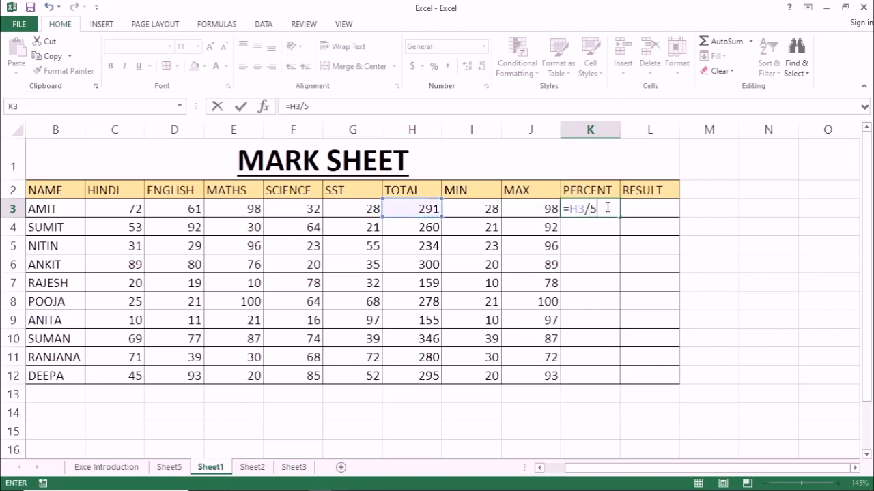
type("00*100")
key("Return")
- Copy the percentage formula from K3 to the remaining students' cells K4:K12
left_click(607, 208)
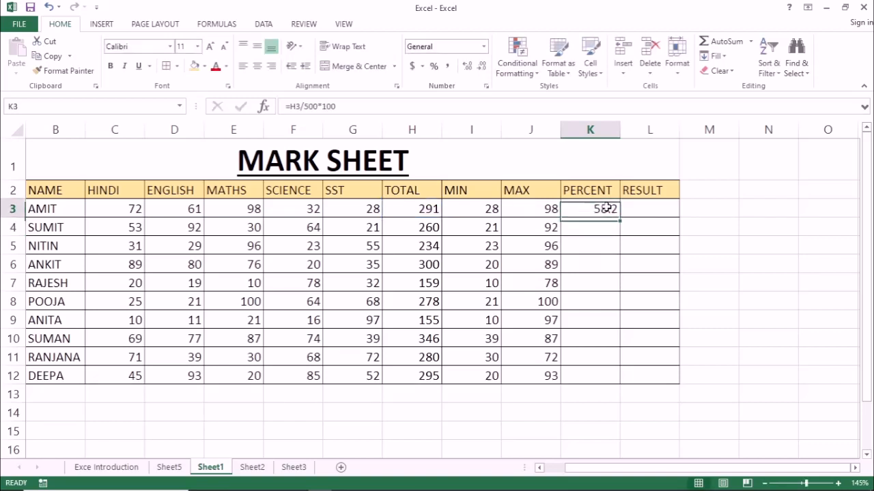
key("ctrl+c")
key("Down")
key("shift+Down")
key("shift+Down")
key("shift+Down")
key("shift+Down")
key("shift+Down")
key("shift+Down")
key("shift+Down")
key("shift+Down")
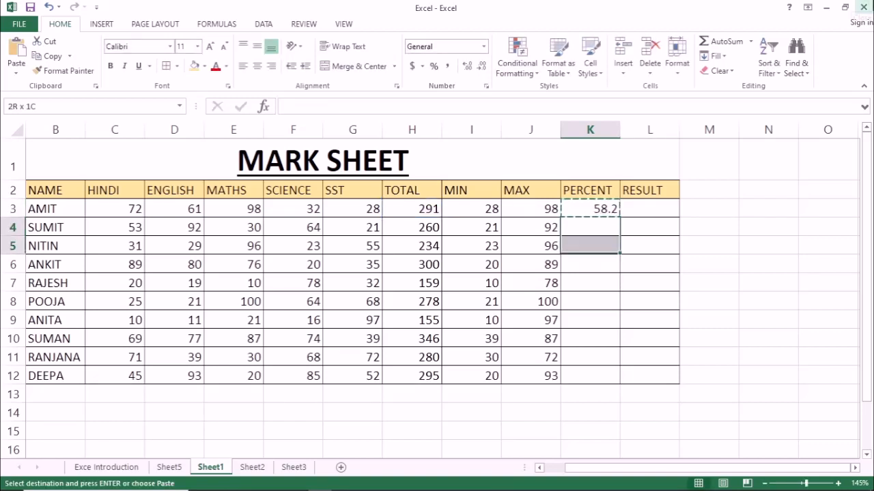
key("ctrl+v")
key("Escape")
- Decrease the decimals of the percentages in K3:K12 so they display as whole numbers
key("Up")
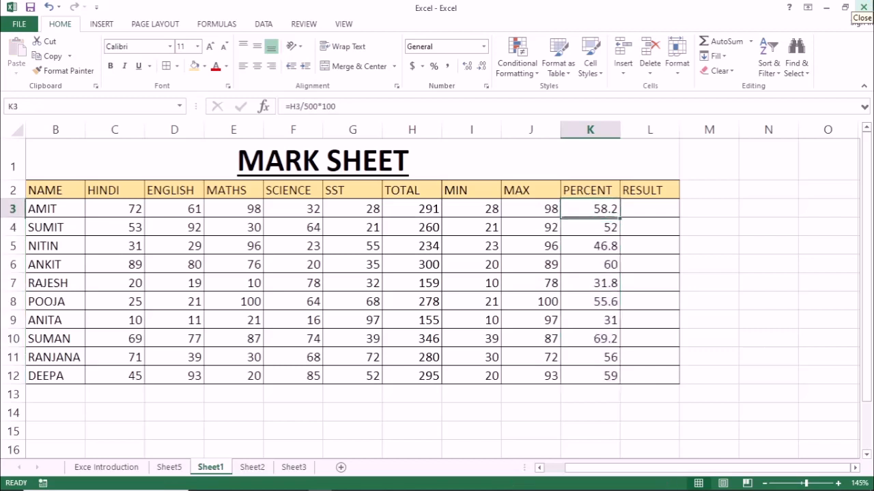
key("shift+Down")
key("shift+Down")
key("shift+Down")
key("shift+Down")
key("shift+Down")
key("shift+Down")
key("shift+Down")
key("shift+Down")
key("shift+Down")
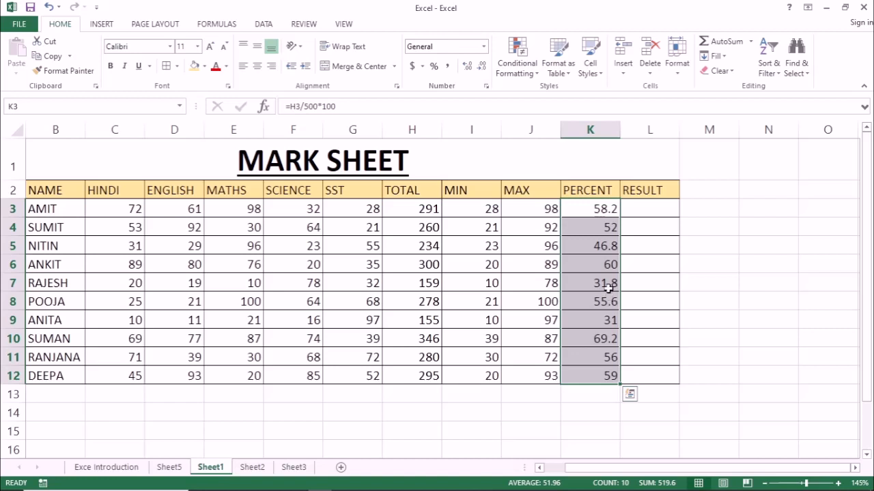
left_click(486, 67)
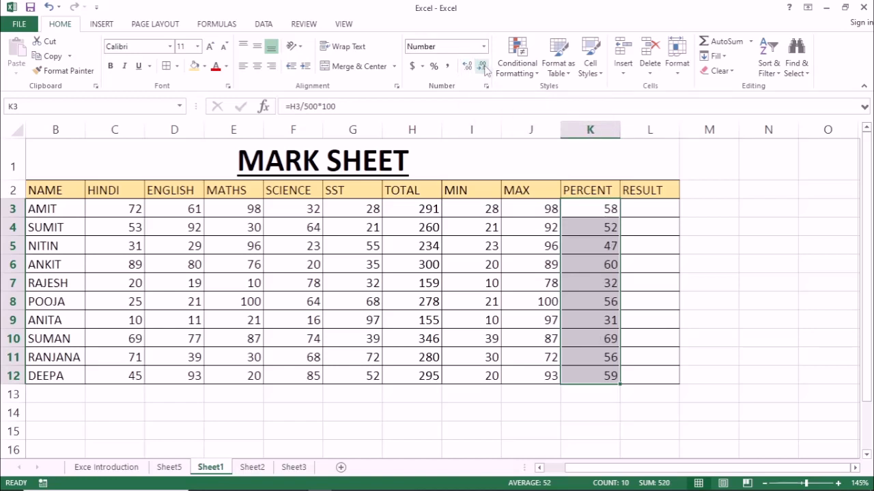
- Review the TOTAL, MIN and MAX formulas in H3:J3
left_click(640, 208)
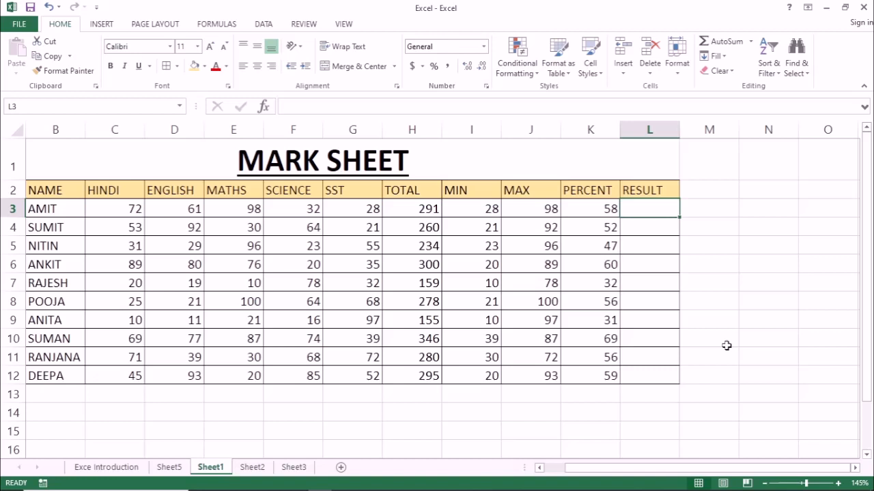
key("Left")
key("Left")
key("Left")
key("Left")
key("F2")
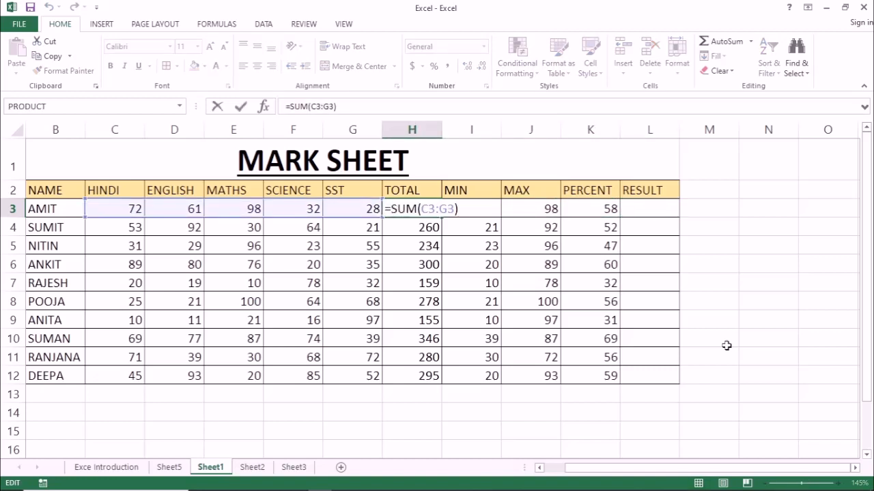
key("Escape")
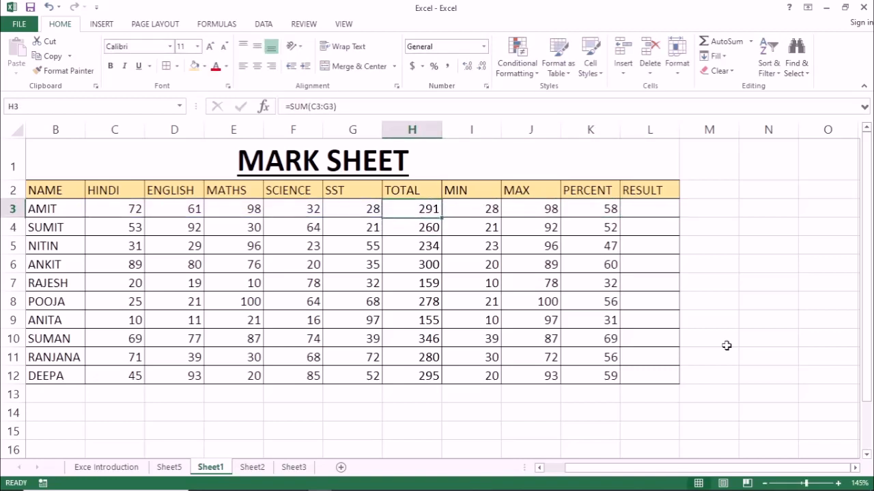
key("Right")
key("F2")
key("Escape")
key("Right")
key("F2")
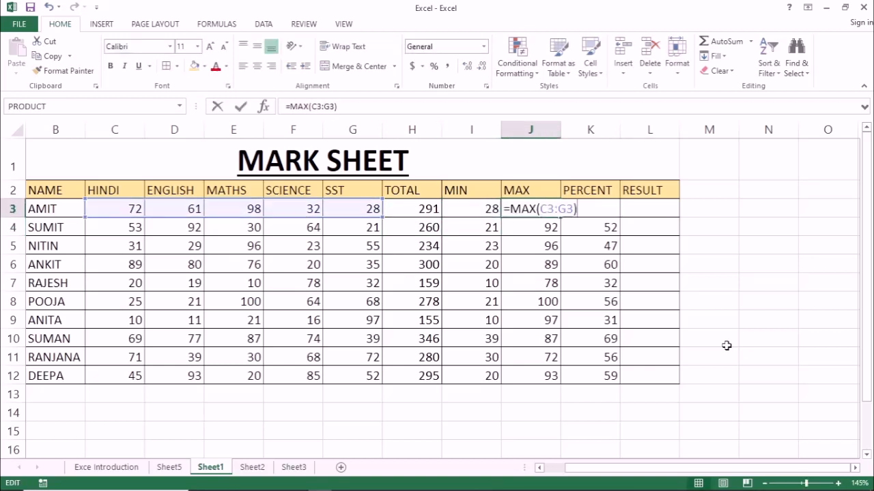
key("Escape")
key("Right")
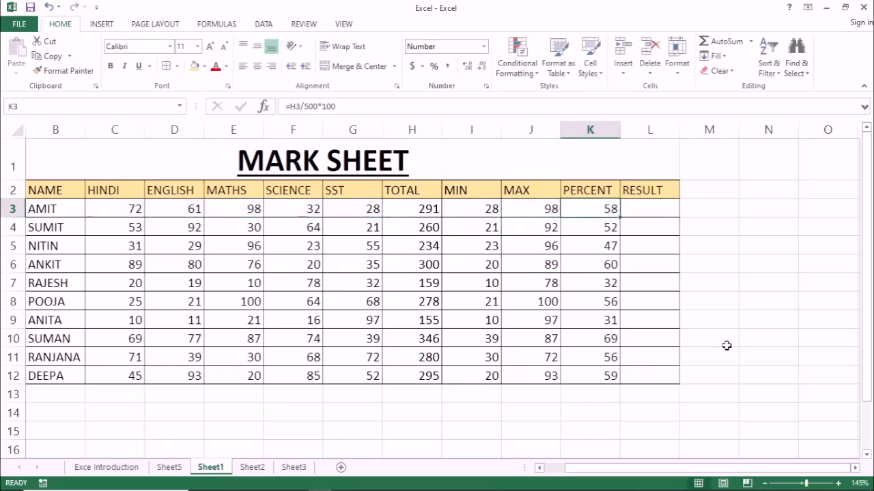
- Review the percentage formula in K3 and its reference to the total cell
key("F2")
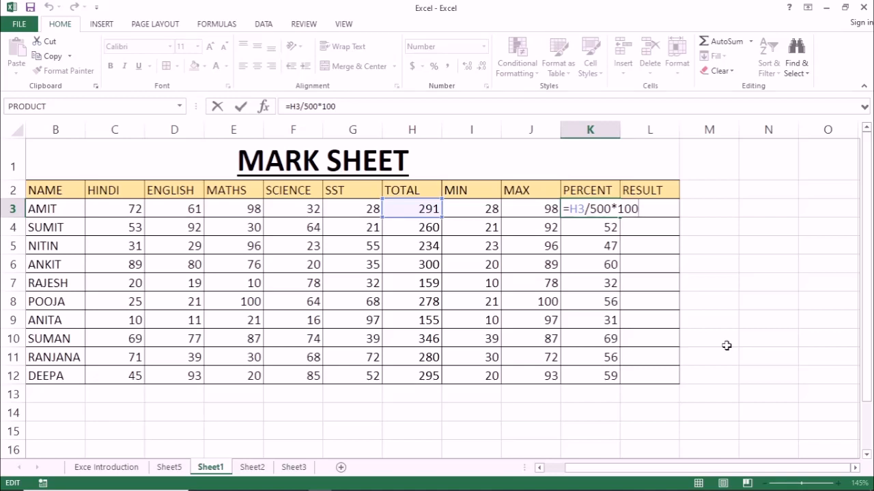
key("Return")
key("Up")
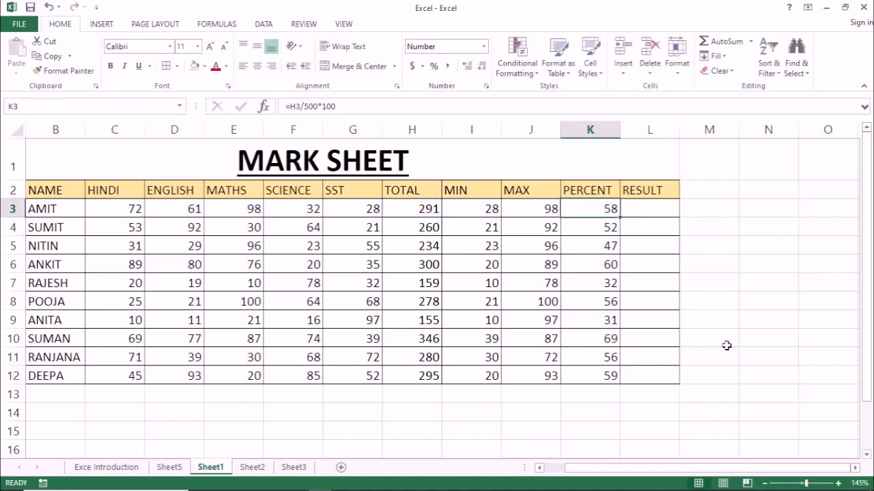
key("F2")
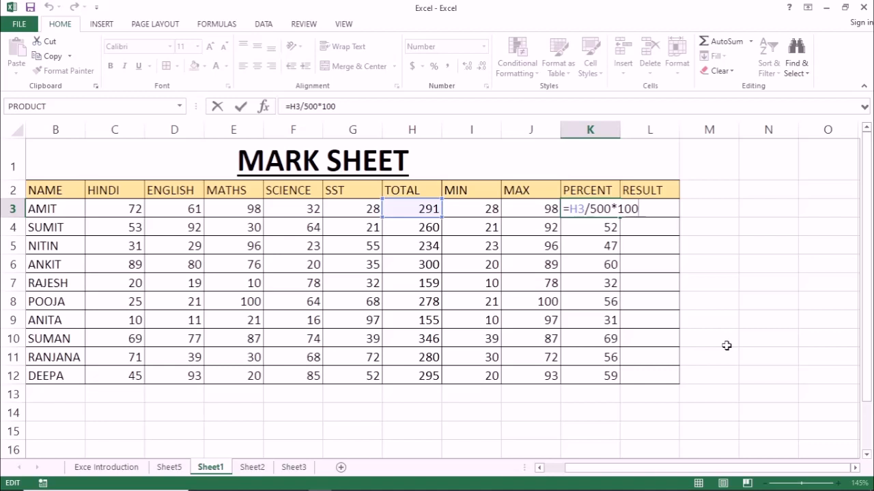
key("Return")
key("Up")
key("Right")
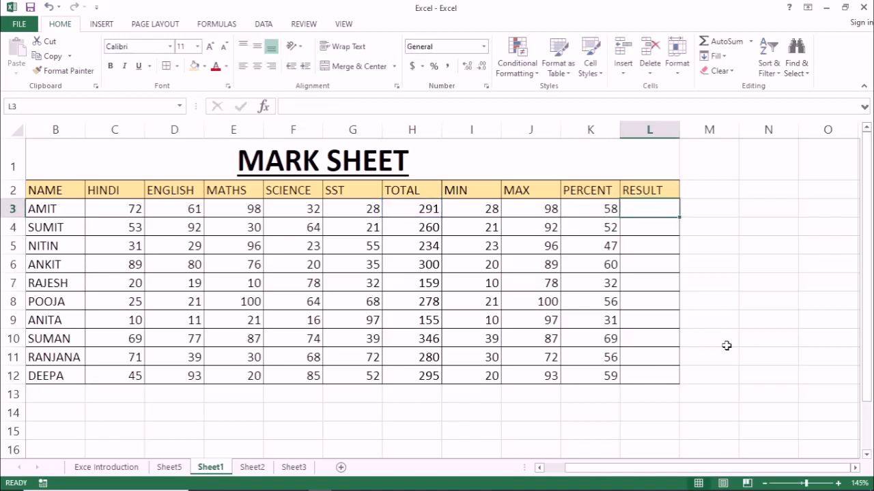
- Look through the first students' values in the PERCENT column, starting from K3
key("Left")
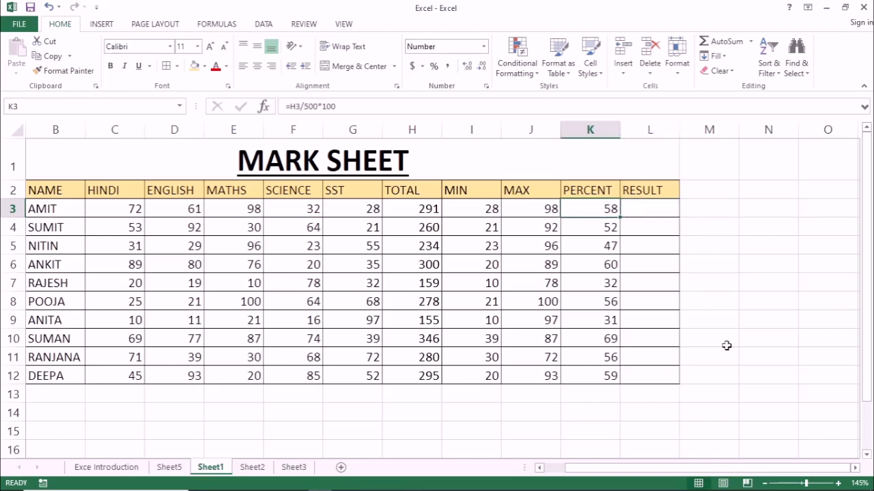
key("Down")
key("Down")
key("Down")
key("Down")
key("Up")
key("Up")
key("Up")
key("Up")
key("Down")
key("Down")
key("Down")
key("Up")
key("Up")
key("Up")
- Enter the formula =IF(K3<33,"FAIL","PASS") in the first student's RESULT cell L3
key("Right")
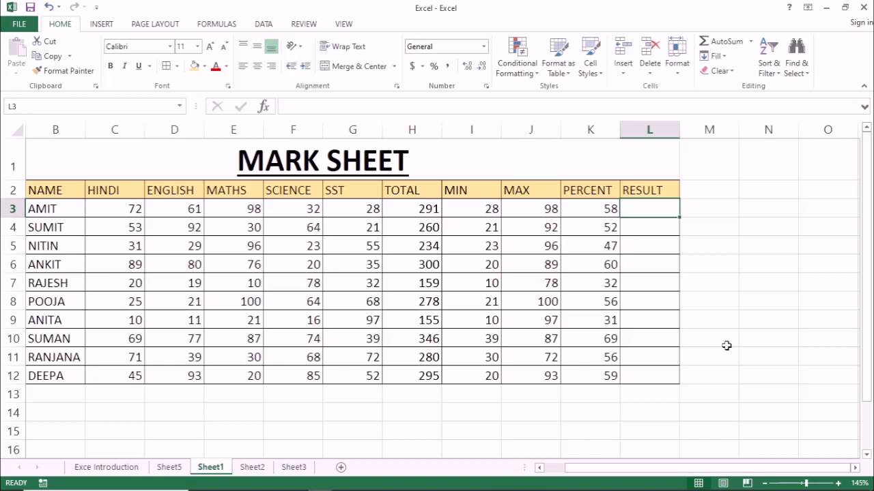
type("=if")
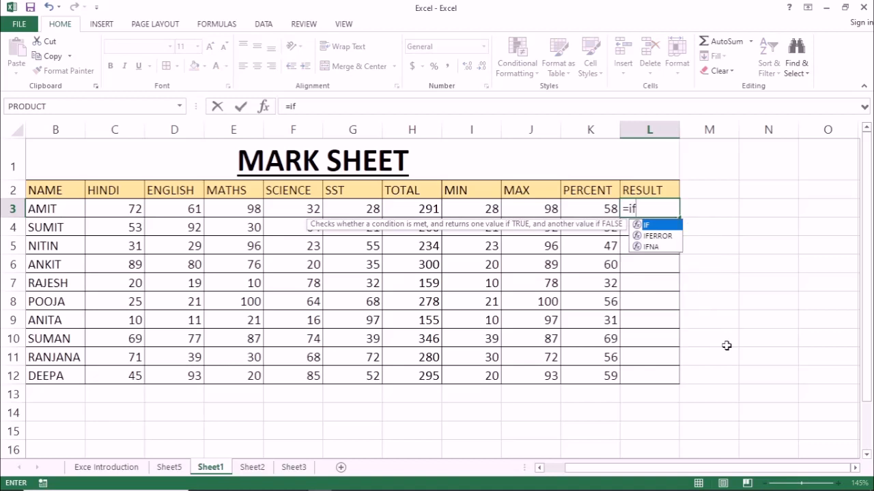
type("(")
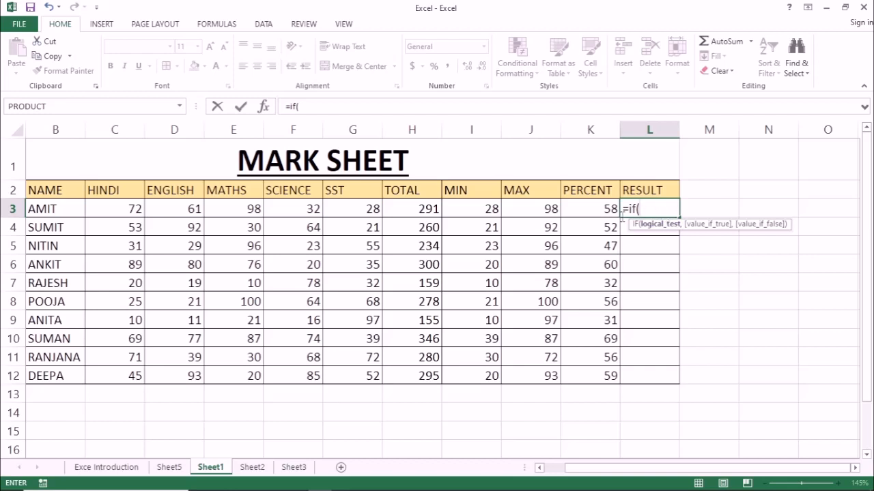
left_click(585, 209)
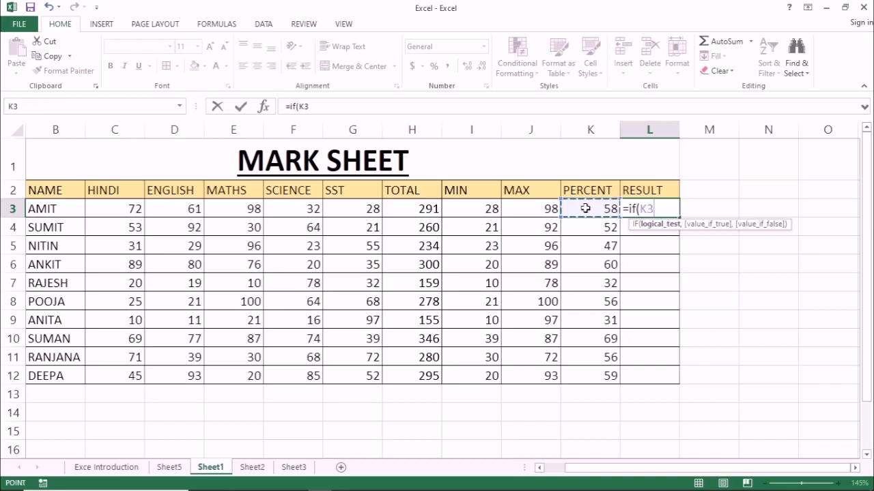
type("<33")
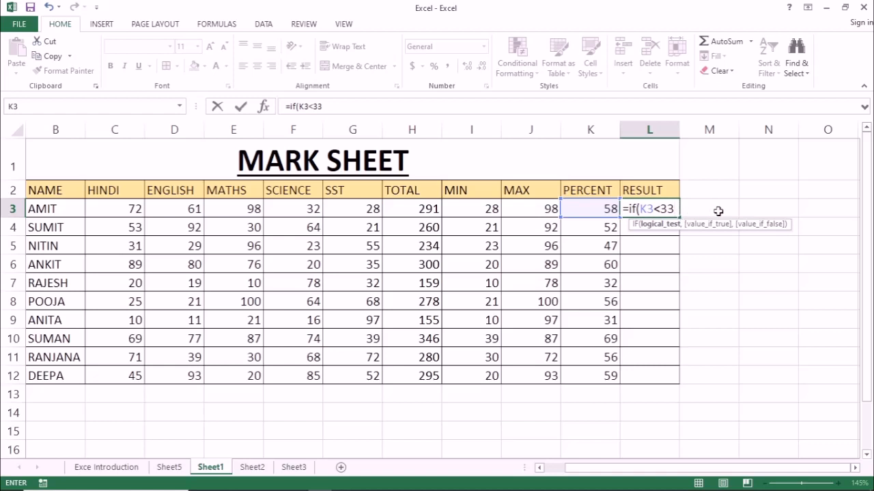
type(",\"fail\"")
key("BackSpace")
key("BackSpace")
key("BackSpace")
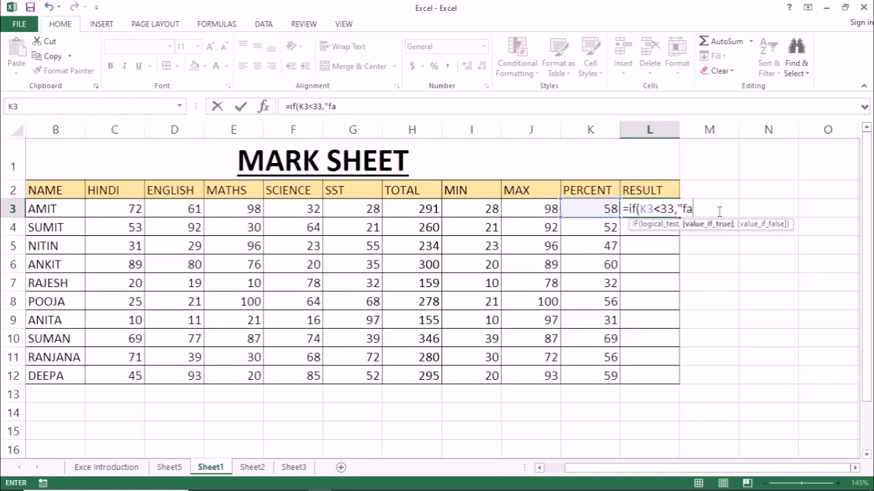
key("BackSpace")
key("BackSpace")
type("FAIL\",")
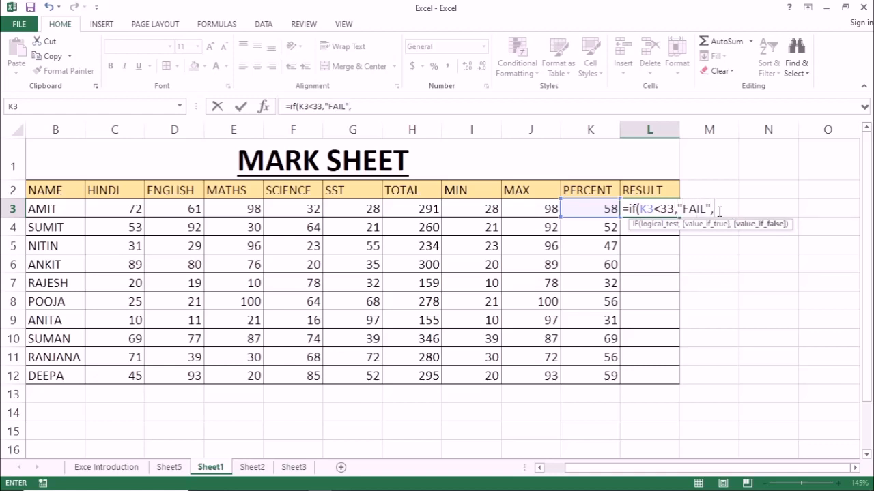
type("\"PASS\")")
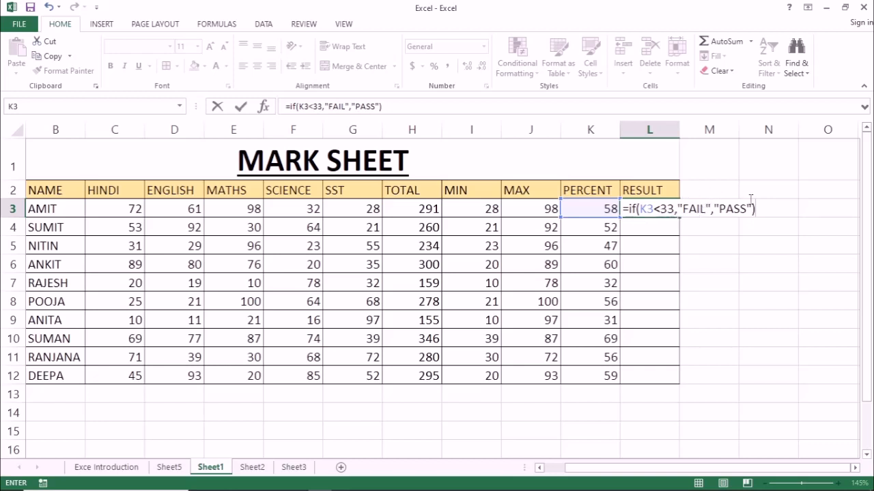
key("Return")
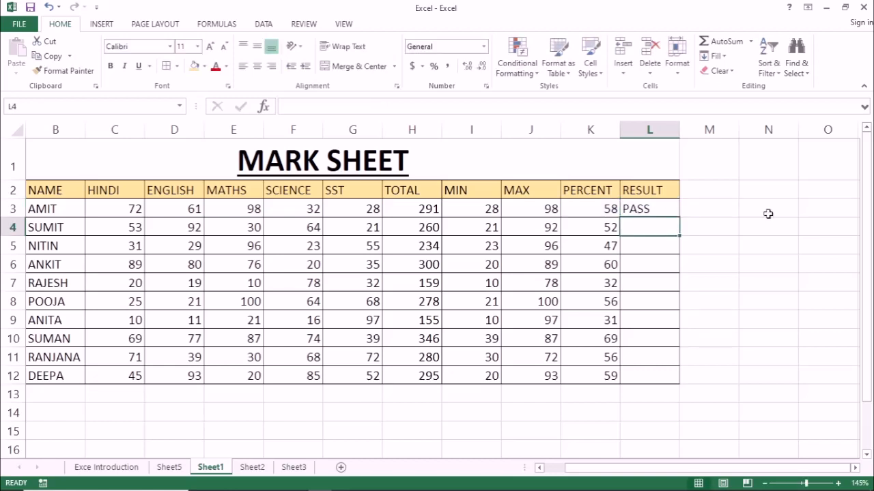
- Copy the RESULT formula from L3 into L4:L12 for the remaining students
key("Up")
key("ctrl+c")
key("Down")
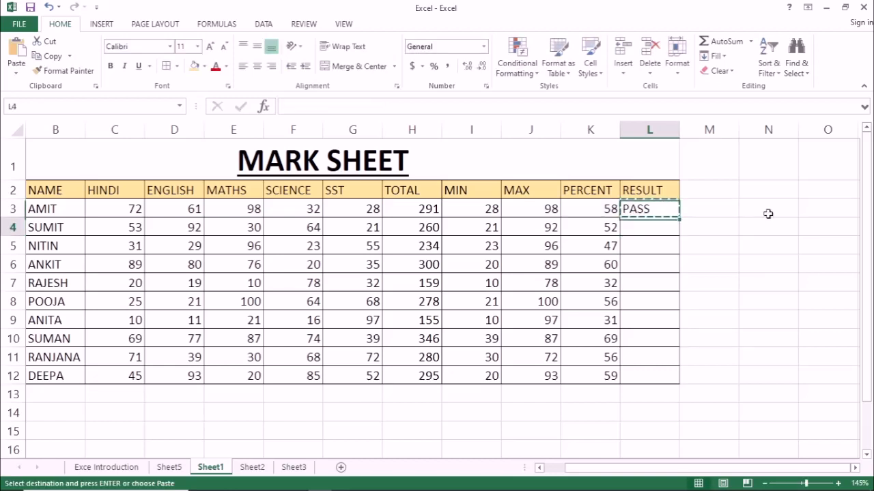
key("shift+Down")
key("shift+Down")
key("shift+Down")
key("shift+Down")
key("shift+Down")
key("shift+Down")
key("shift+Down")
key("shift+Down")
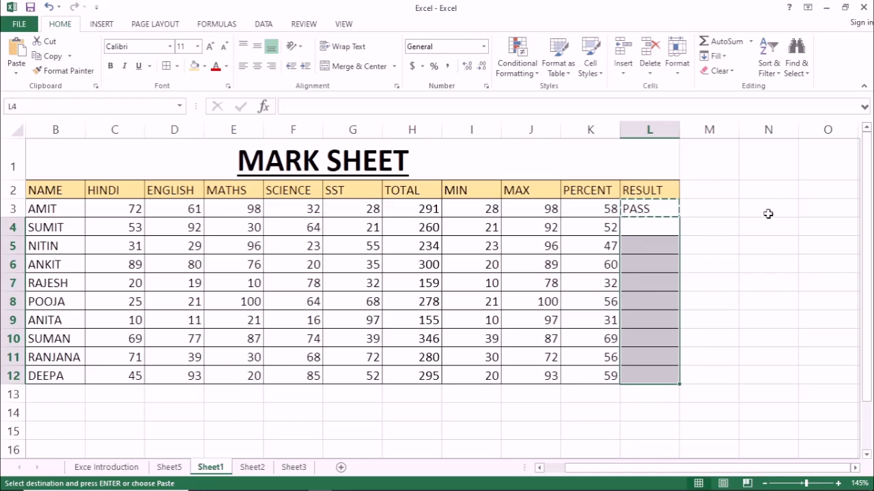
key("Return")
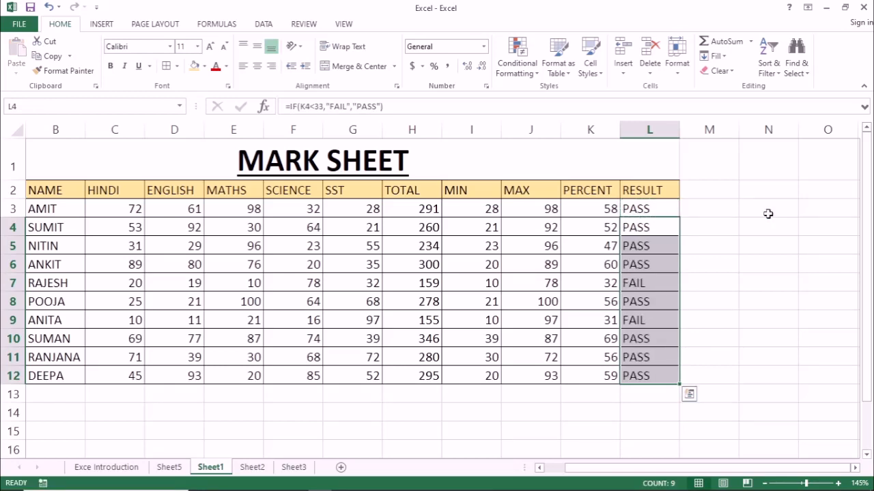
- Examine the copied IF formula in L4 and the percentage cell it refers to
key("Up")
key("Down")
key("F2")
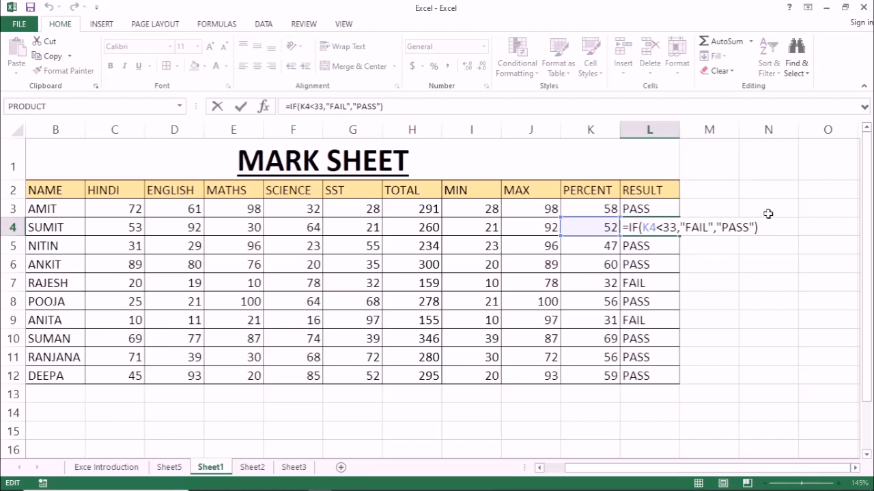
key("Escape")
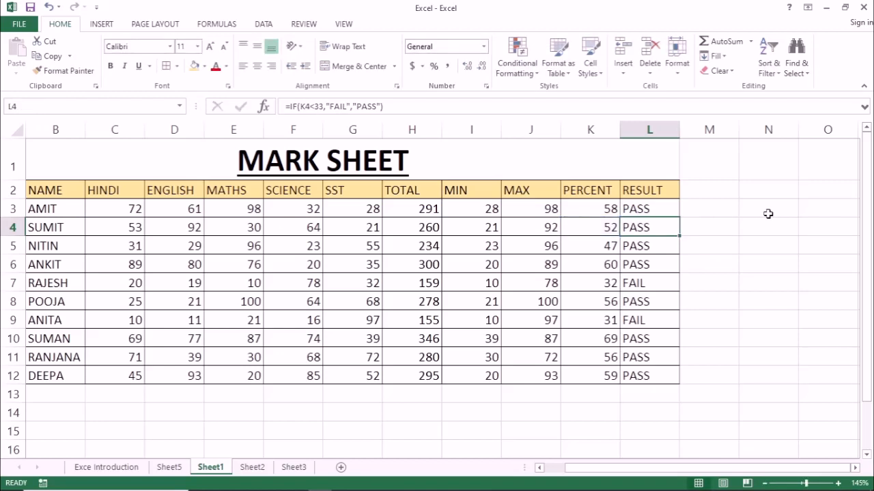
key("F2")
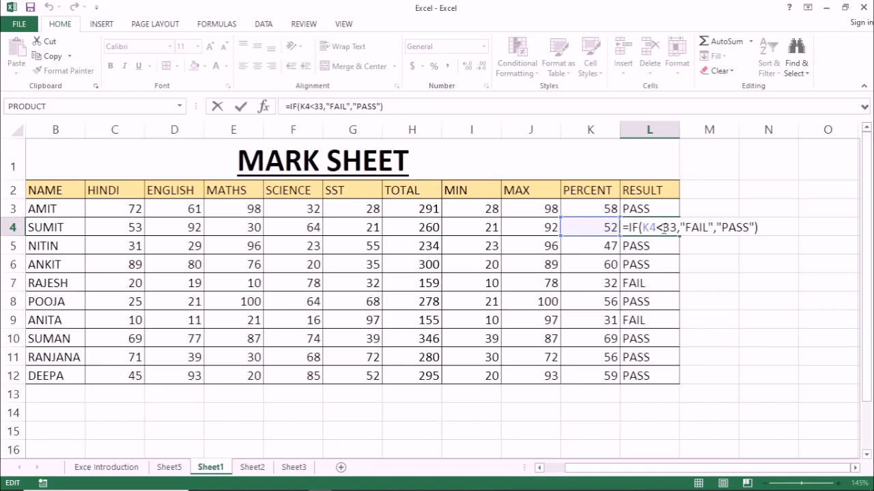
key("Return")
- Examine the IF formula in L7 and its comparison of K7 with 33
key("Down")
key("Down")
key("Down")
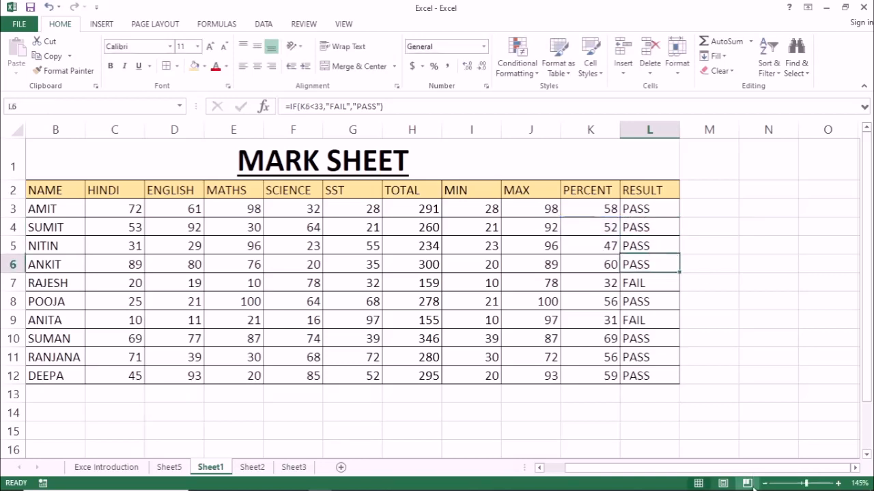
key("Up")
key("F2")
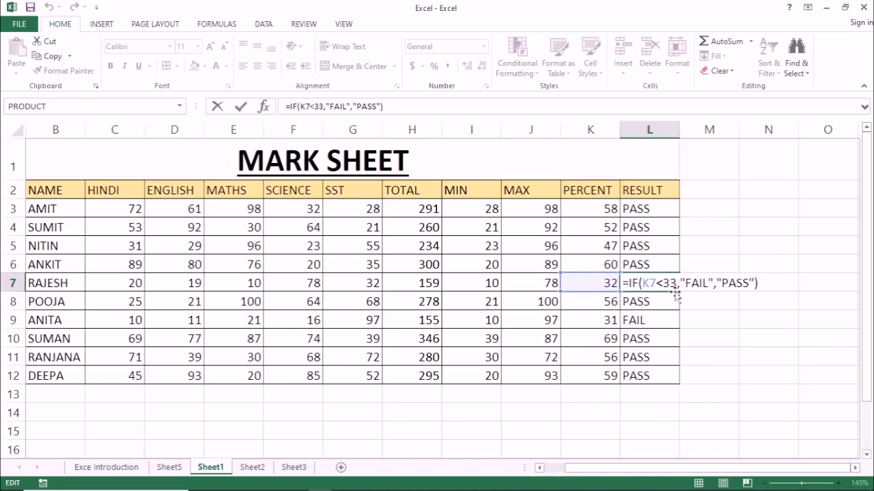
key("Return")
- Look through the students' results and formulas down and up the RESULT column L
key("Up")
key("Up")
key("Up")
key("Up")
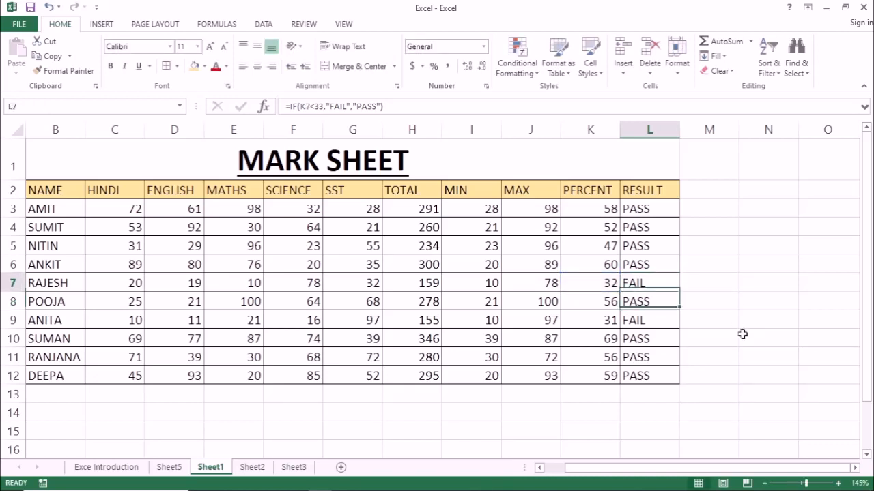
key("Up")
key("Up")
key("Down")
key("Down")
key("Down")
key("Down")
key("Down")
key("Down")
key("Down")
key("Down")
key("Down")
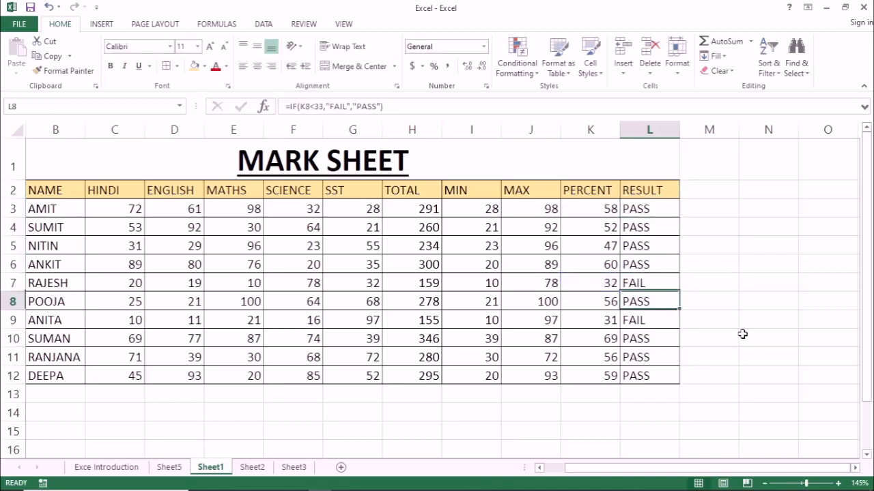
key("Down")
key("Up")
key("Up")
key("Up")
key("Up")
key("Up")
key("Up")
key("Up")
key("Up")
key("Up")
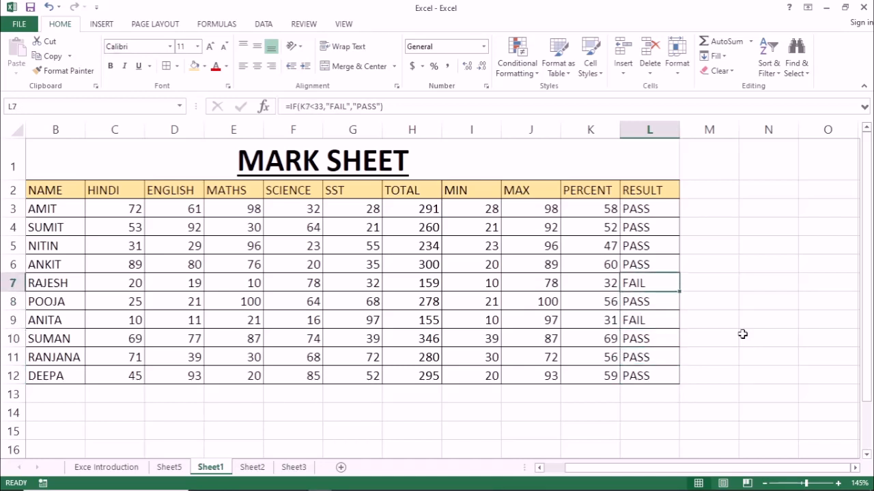
- Copy the RESULT header from L2 into M2 to start a second result column
key("Up")
key("ctrl+c")
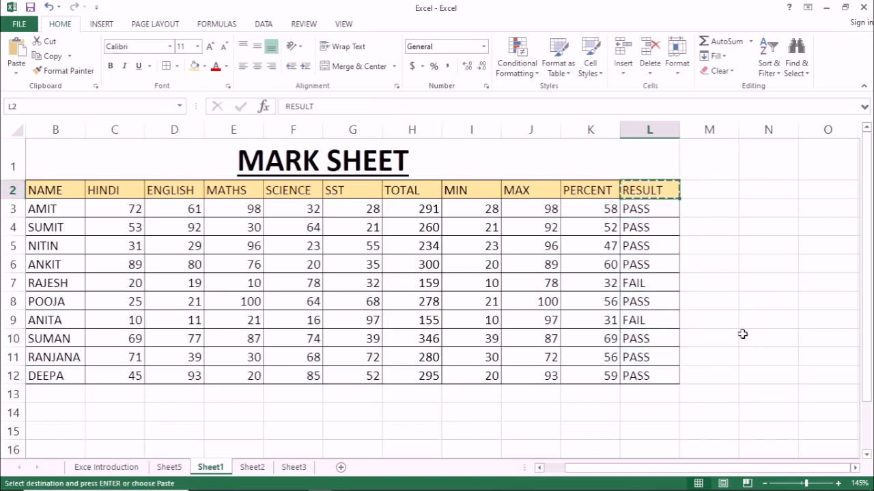
key("Right")
key("Return")
key("Down")
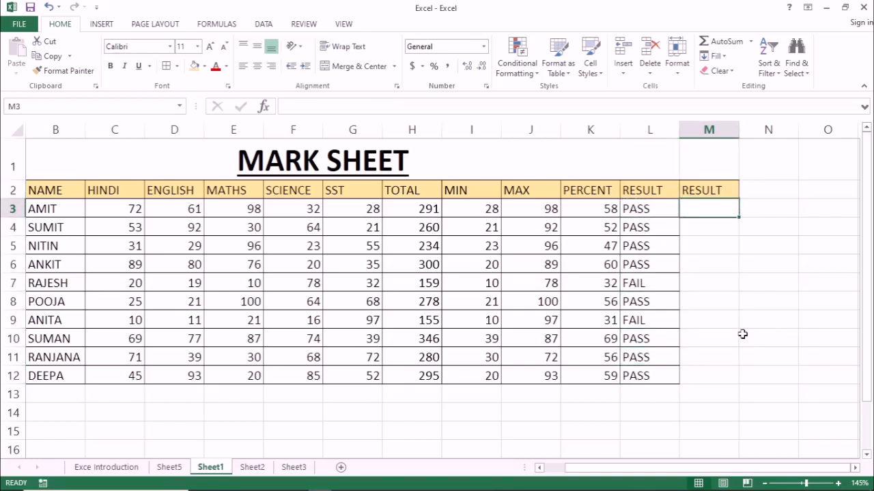
- Enter the reversed-condition formula =IF(K3>=33,"PASS","FAIL") in cell M3
key("Left")
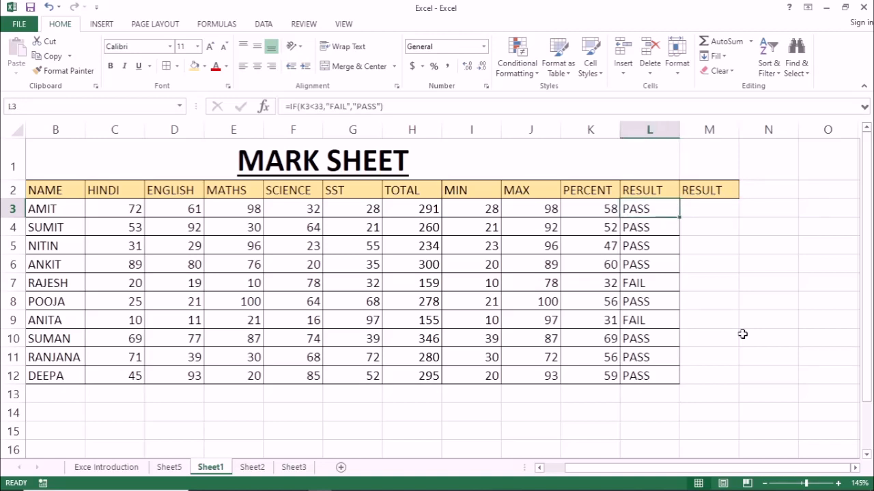
key("Right")
type("=")
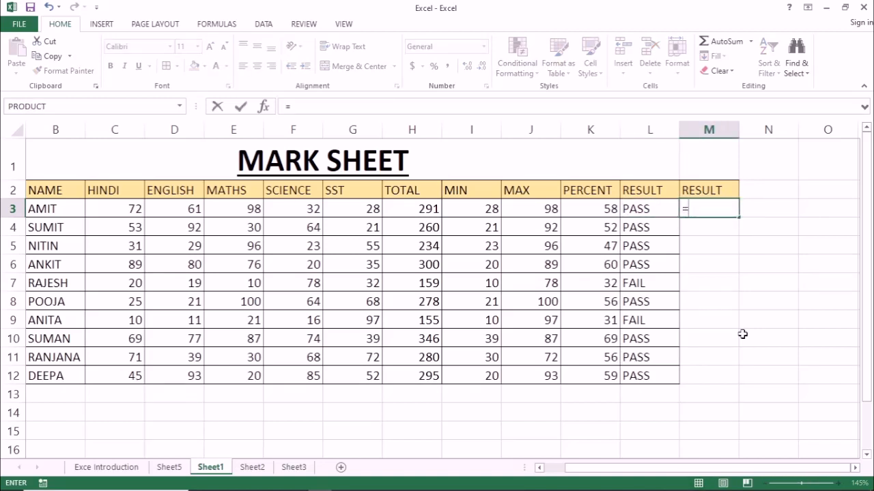
type("IF(")
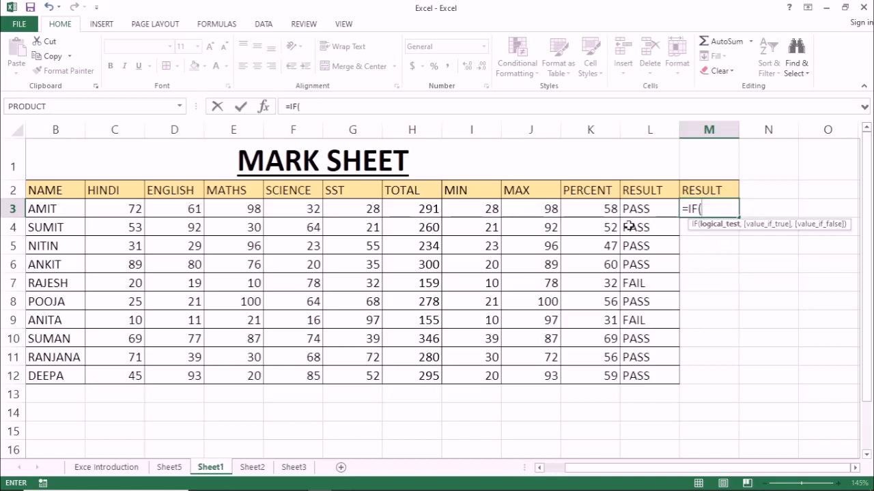
key("Left")
key("Left")
type(">=")
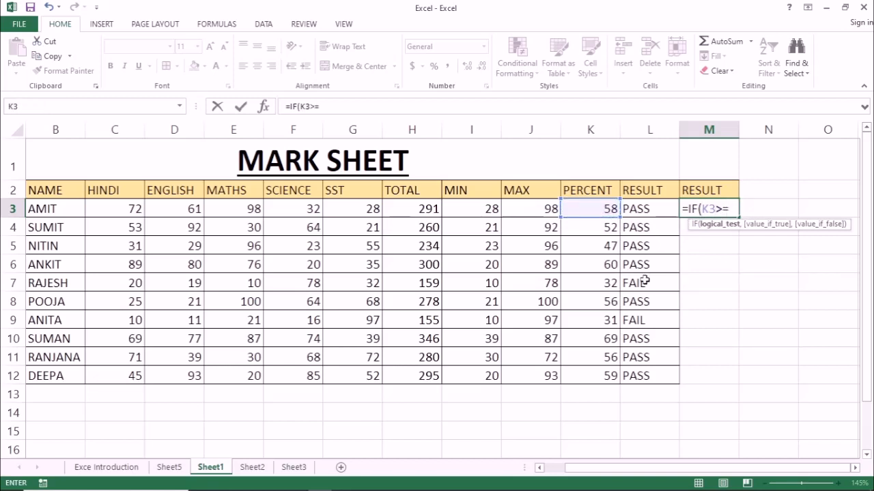
type("33")
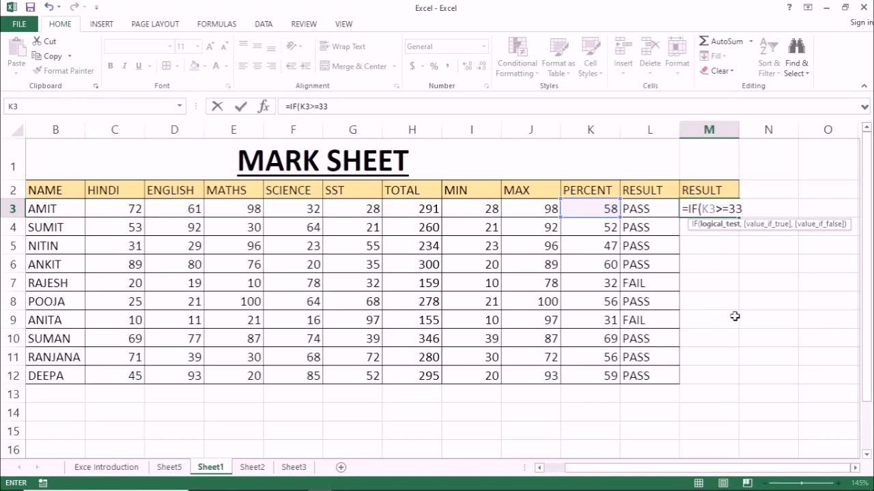
key("F2")
key("Left")
key("Left")
key("BackSpace")
type("=")
key("Right")
key("Right")
type(",")
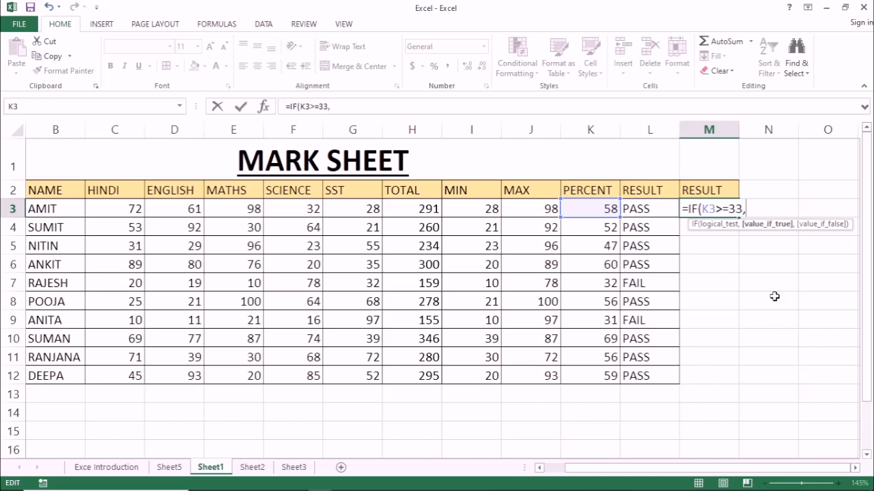
type("\"PASS\",\"FAIL\"")
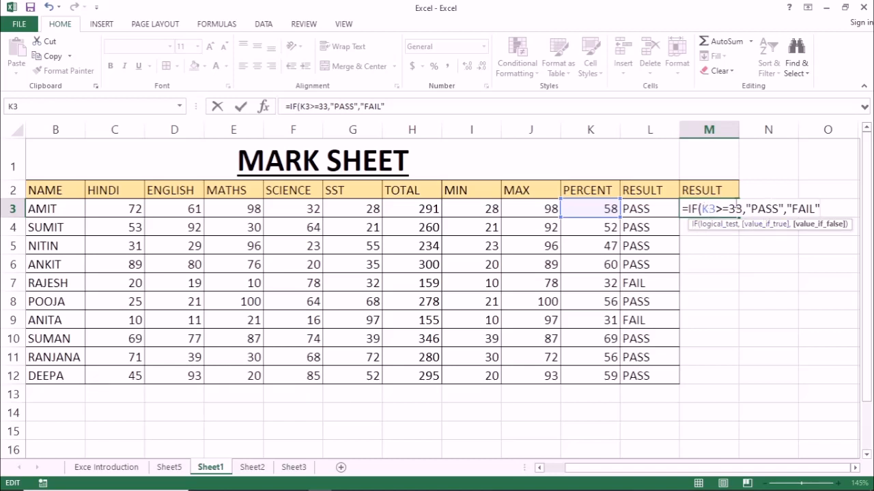
type(")")
key("Return")
- Copy the second result formula from M3 into M4:M12
key("Up")
key("ctrl+c")
key("Down")
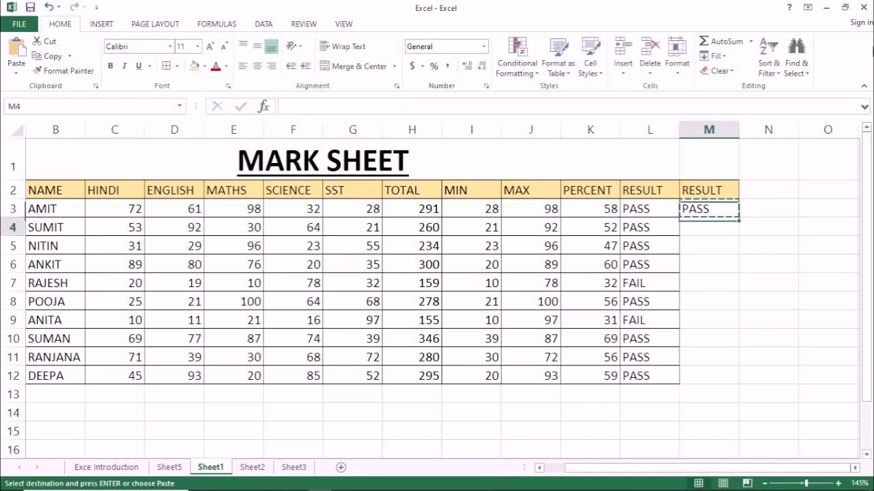
key("shift+Down")
key("shift+Down")
key("shift+Down")
key("shift+Down")
key("shift+Down")
key("shift+Down")
key("shift+Down")
key("shift+Down")
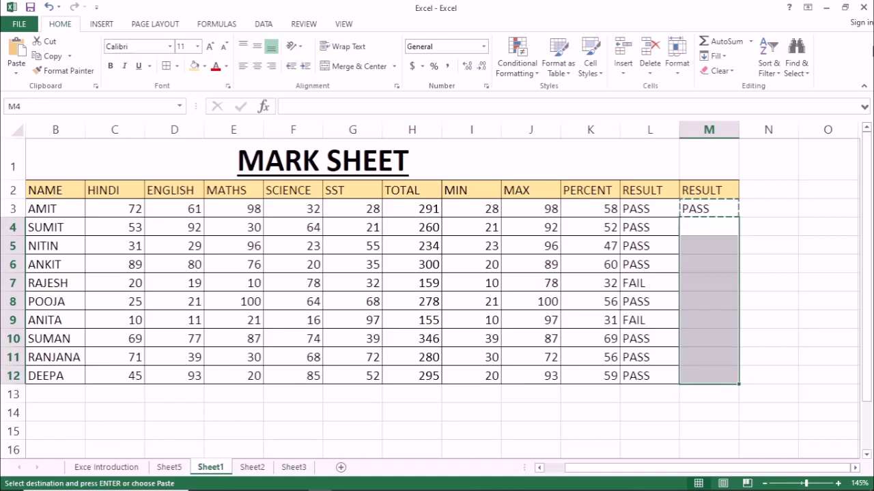
key("Return")
- Look through the second RESULT column M to compare its results with column L
key("Down")
key("Down")
key("Down")
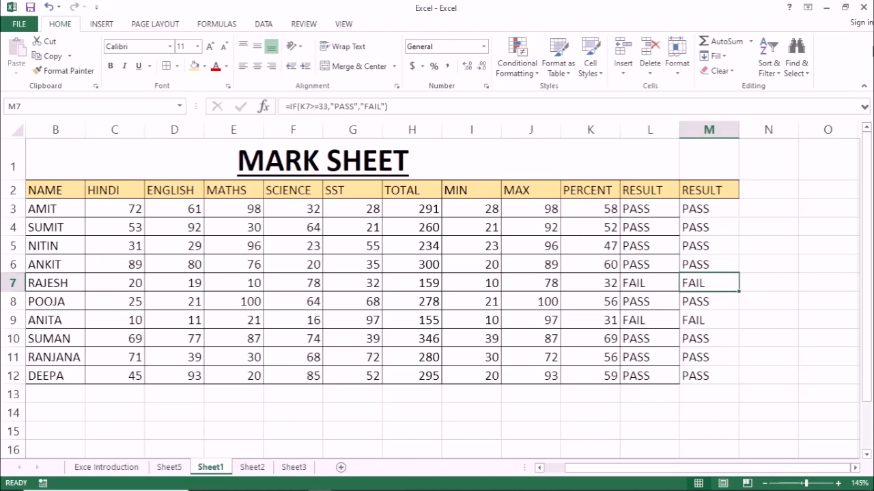
key("Down")
key("Down")
key("Down")
key("Up")
key("Up")
key("Up")
key("Up")
key("Up")
key("Up")
key("Up")
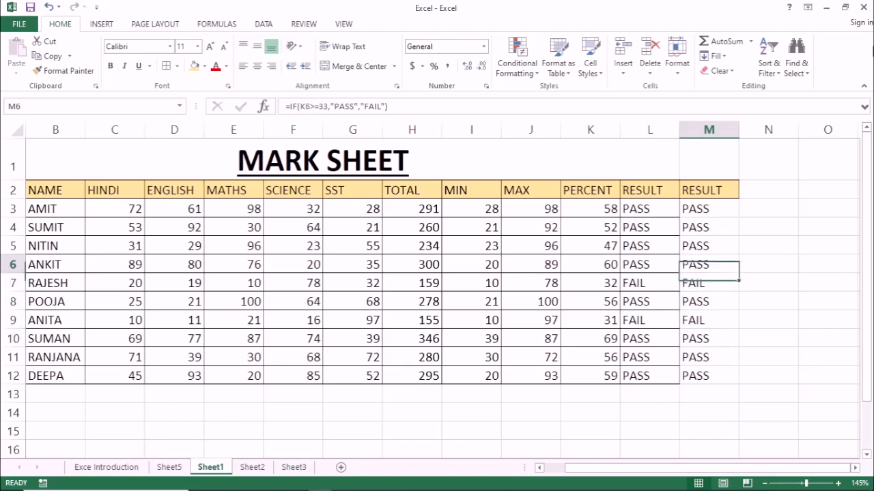